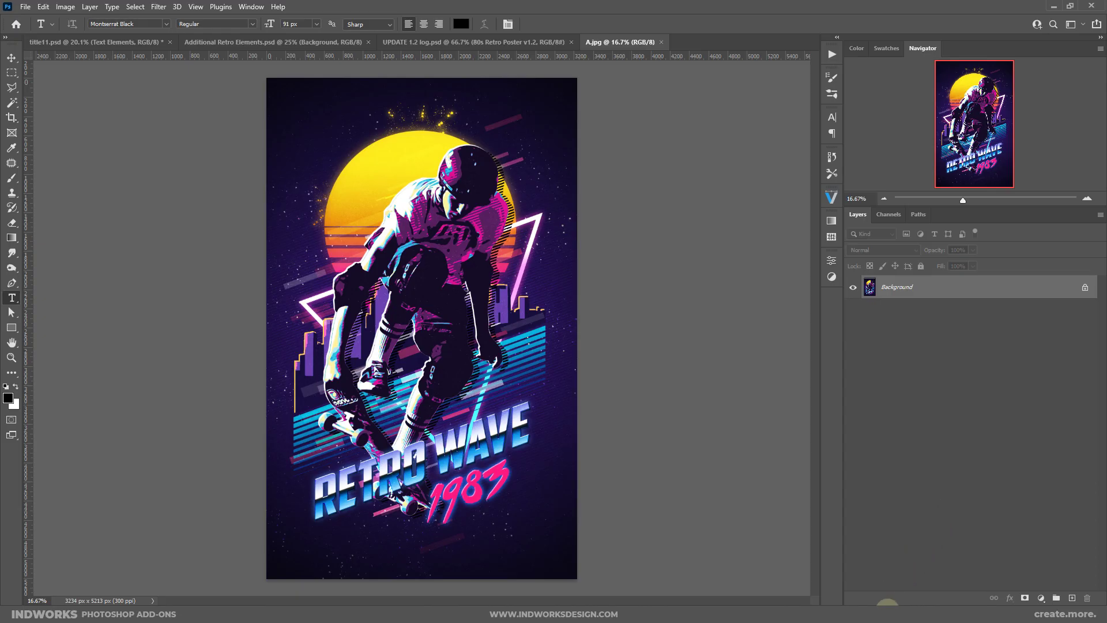
# Step: Open the example posters in Windows Photos and step forward to 3.jpg, the NOSE GRIND poster
pyautogui.click(888, 603)
pyautogui.press('Right')
pyautogui.press('Right')
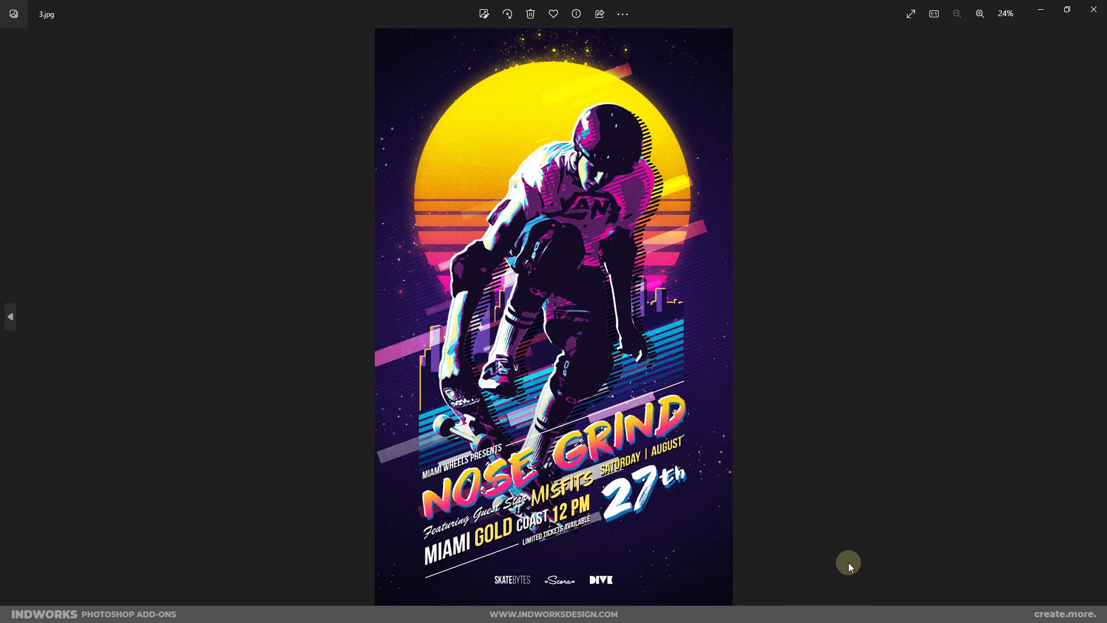
# Step: Flip through Shaolin Showdown, Covert Warfare, Gun Slinger and Ninja Turbo to Nevada Wheels, then close Photos
pyautogui.press('Left')
pyautogui.press('Left')
pyautogui.press('Right')
pyautogui.press('Right')
pyautogui.press('Right')
pyautogui.press('Right')
pyautogui.press('Right')
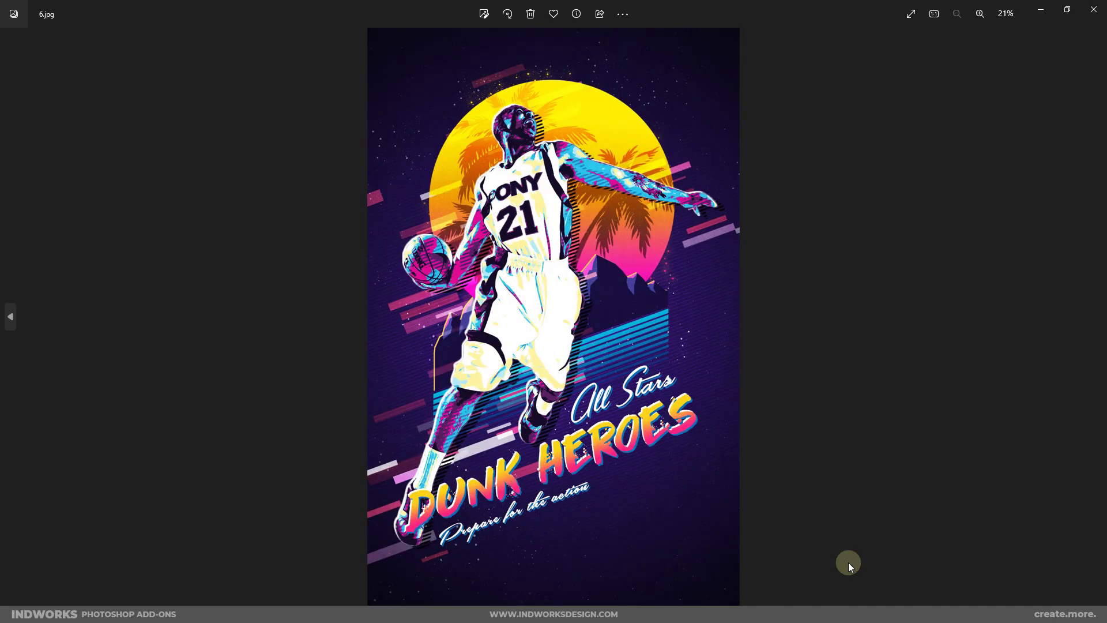
pyautogui.press('Right')
pyautogui.press('Right')
pyautogui.press('Right')
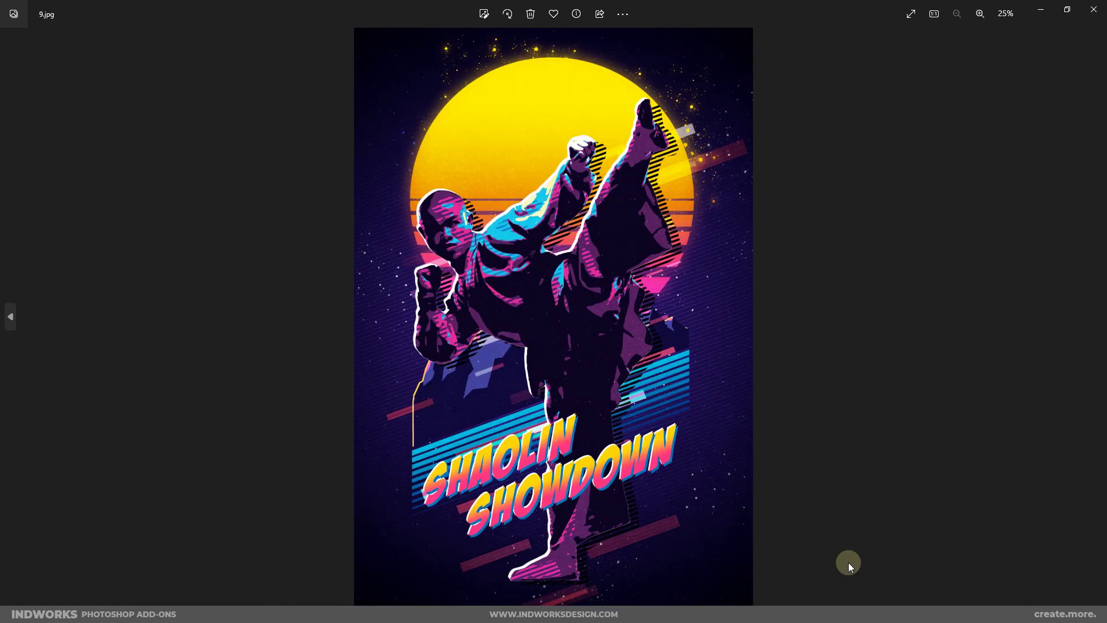
pyautogui.press('Right')
pyautogui.press('Right')
pyautogui.press('Right')
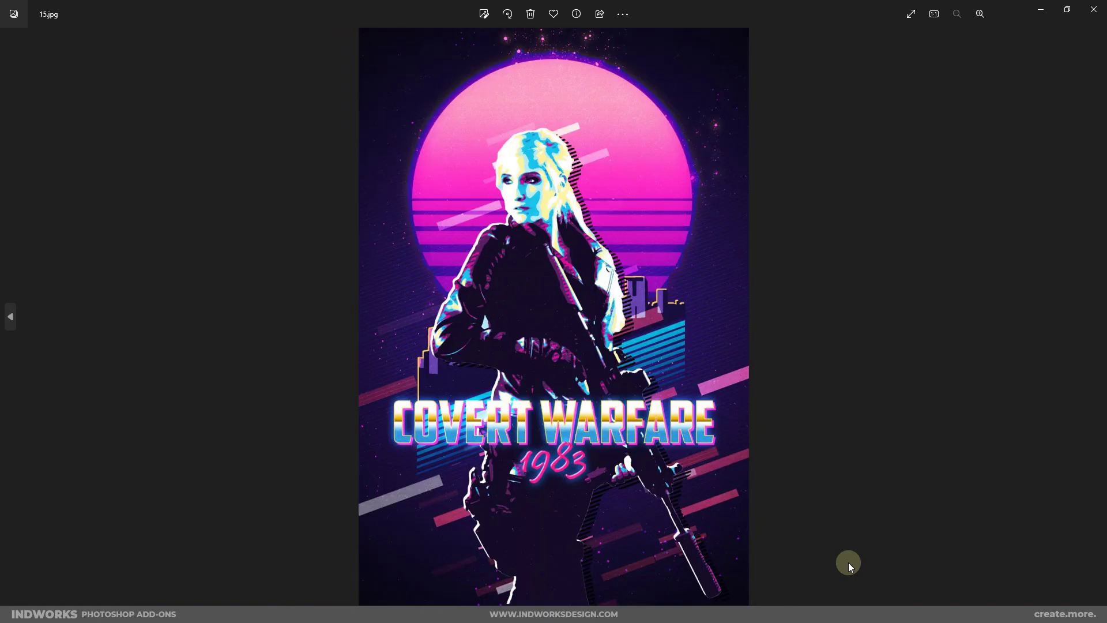
pyautogui.press('Right')
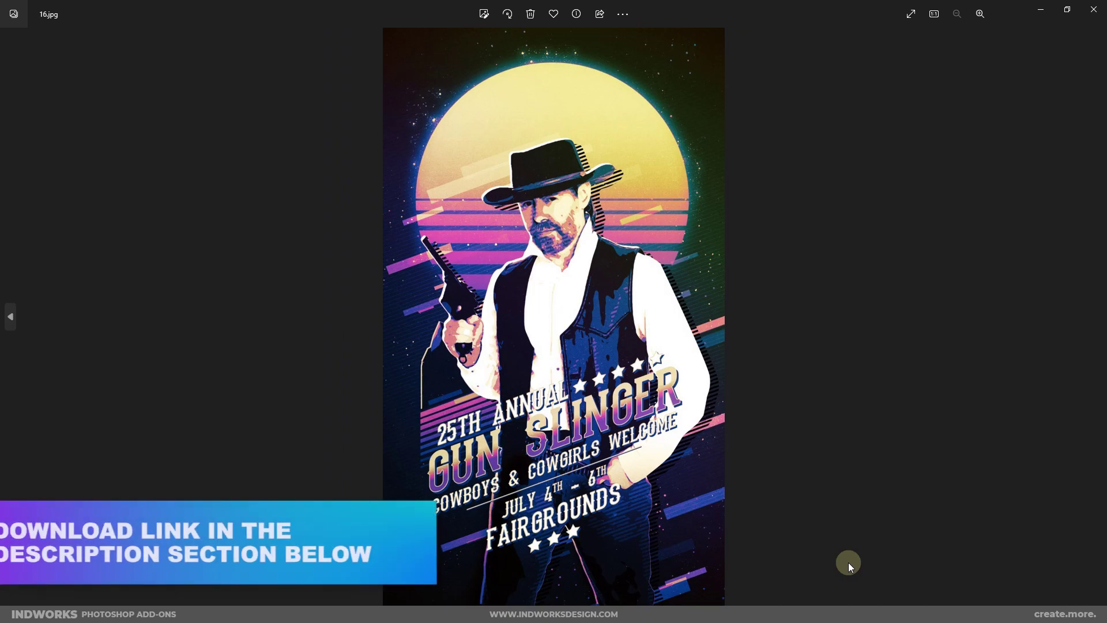
pyautogui.press('Right')
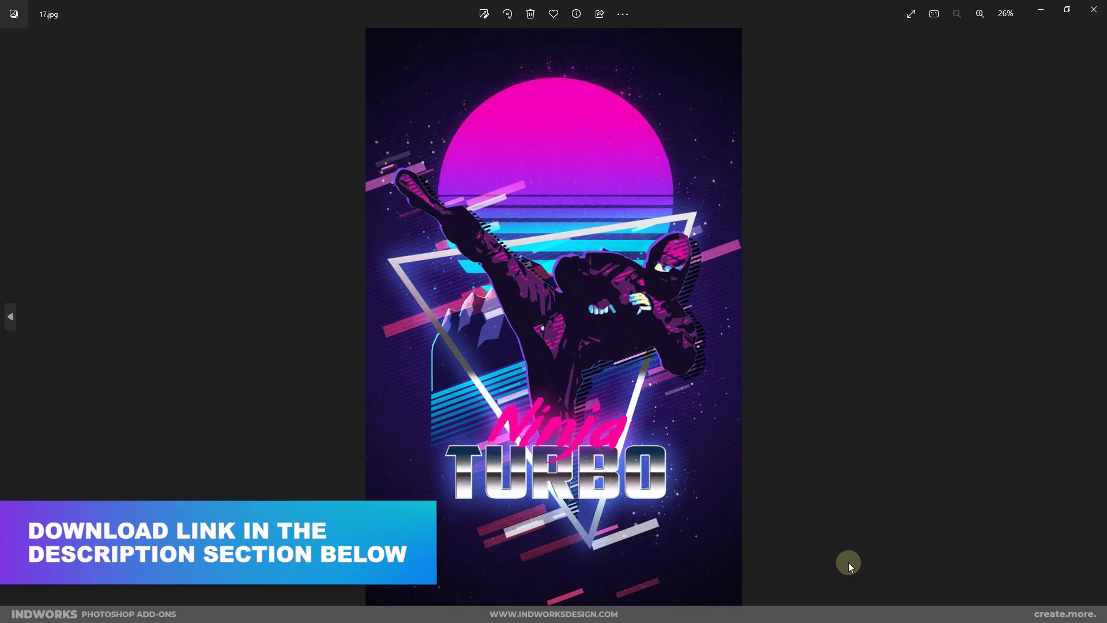
pyautogui.press('Right')
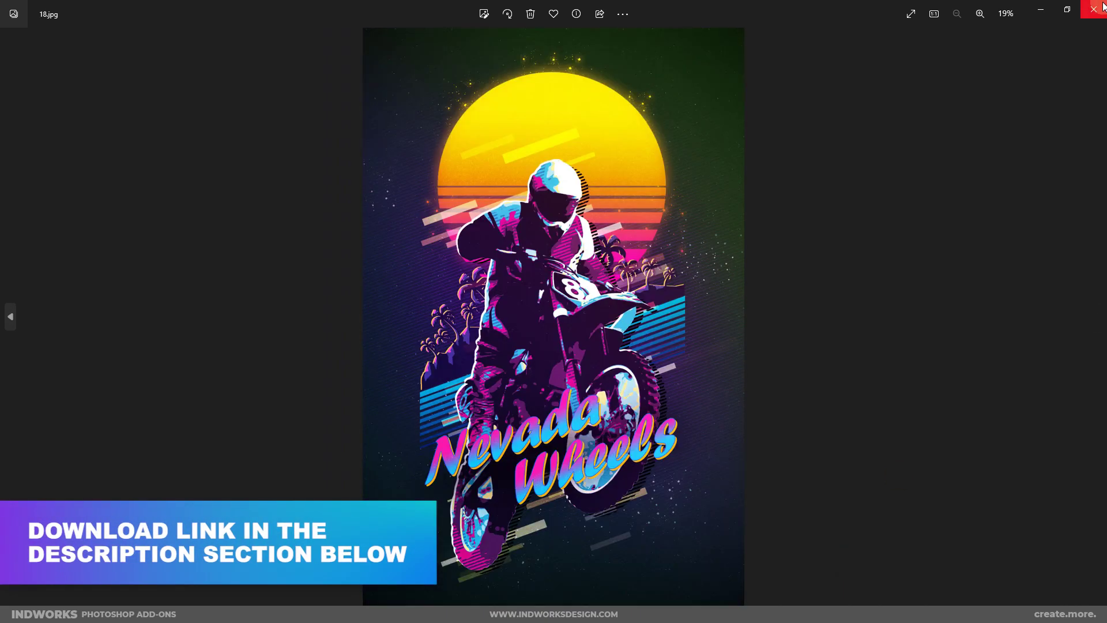
pyautogui.click(1093, 9)
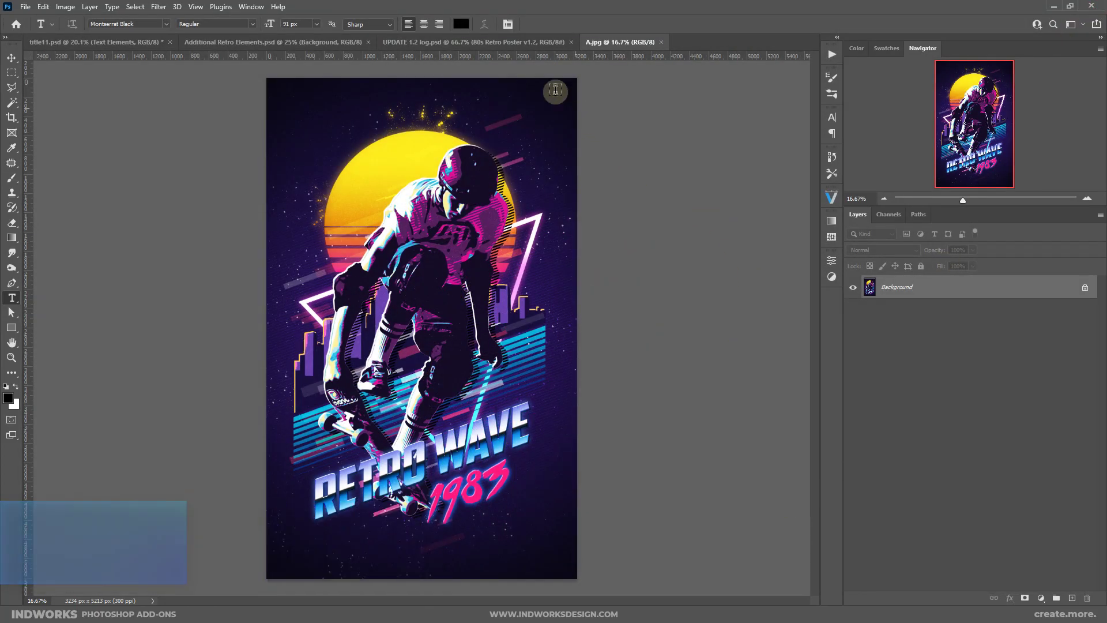
# Step: Review the UPDATE 1.2 log.psd notes, then the Additional Retro Elements.psd document
pyautogui.click(429, 46)
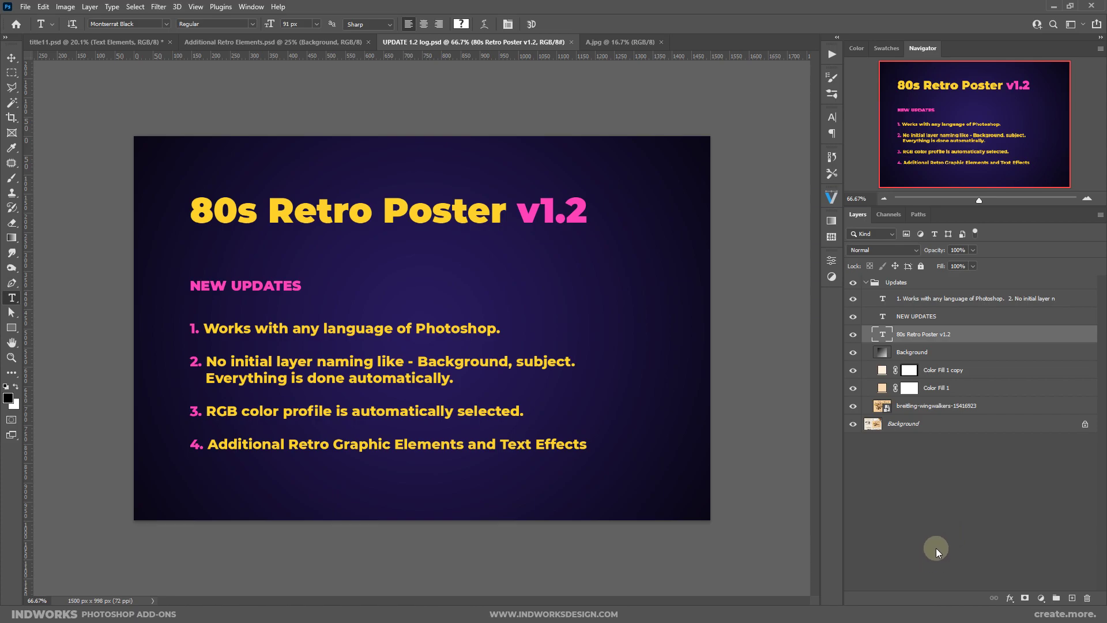
pyautogui.click(300, 42)
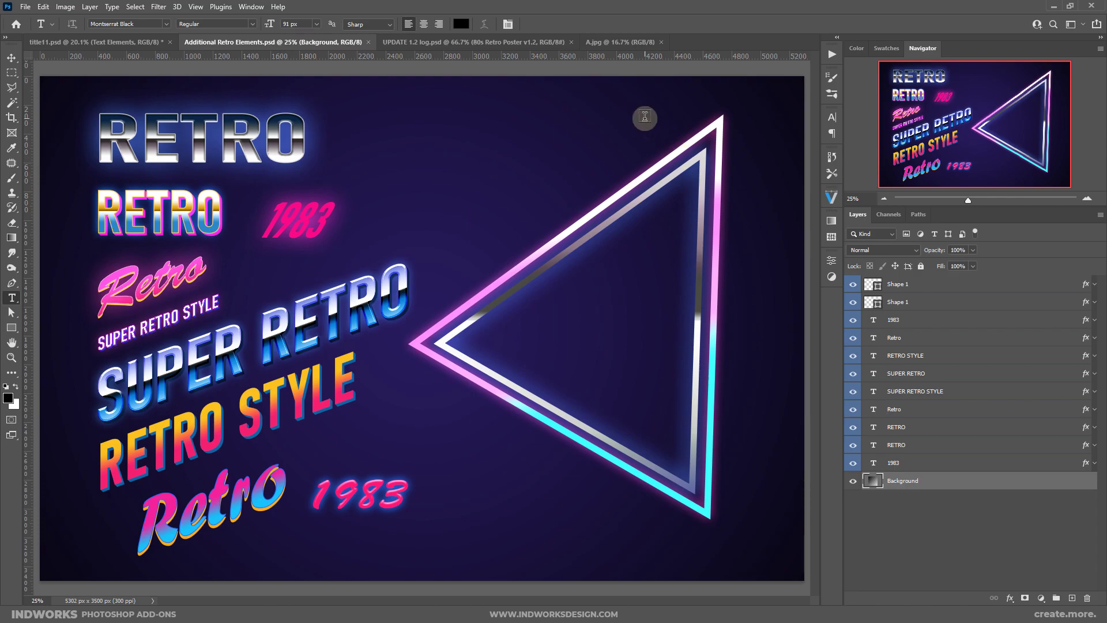
# Step: Drag A copy.jpg from the test folder into Photoshop to open it
pyautogui.click(455, 600)
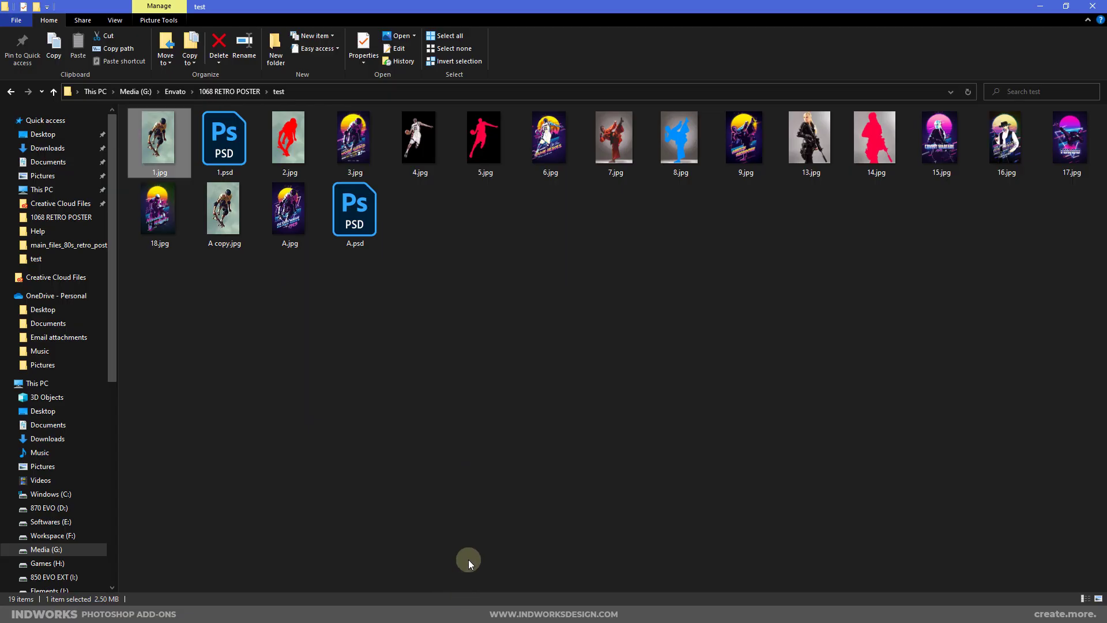
pyautogui.moveTo(223, 214); pyautogui.dragTo(960, 122)
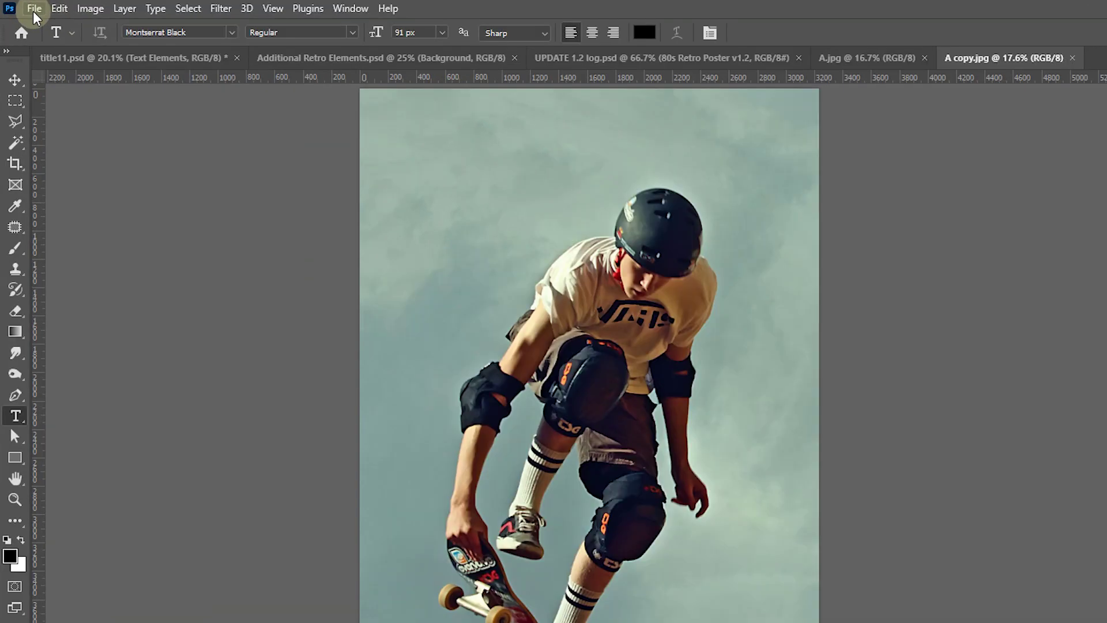
# Step: In File > Open, browse to main_files_80s_retro_poster_1.2\Install_Files_Inside
pyautogui.click(24, 7)
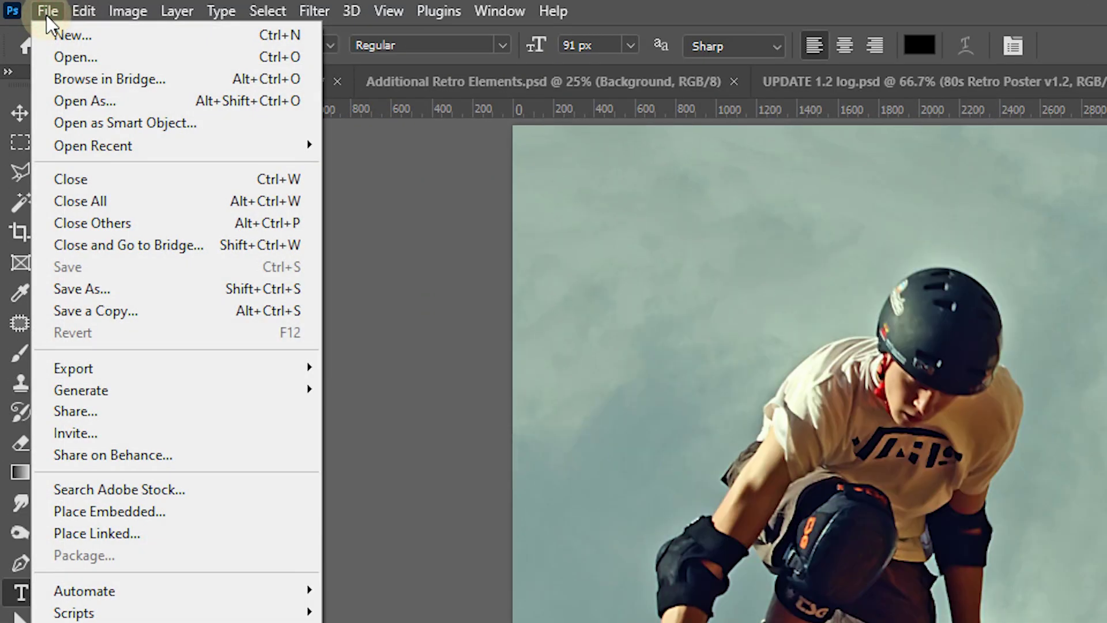
pyautogui.click(76, 57)
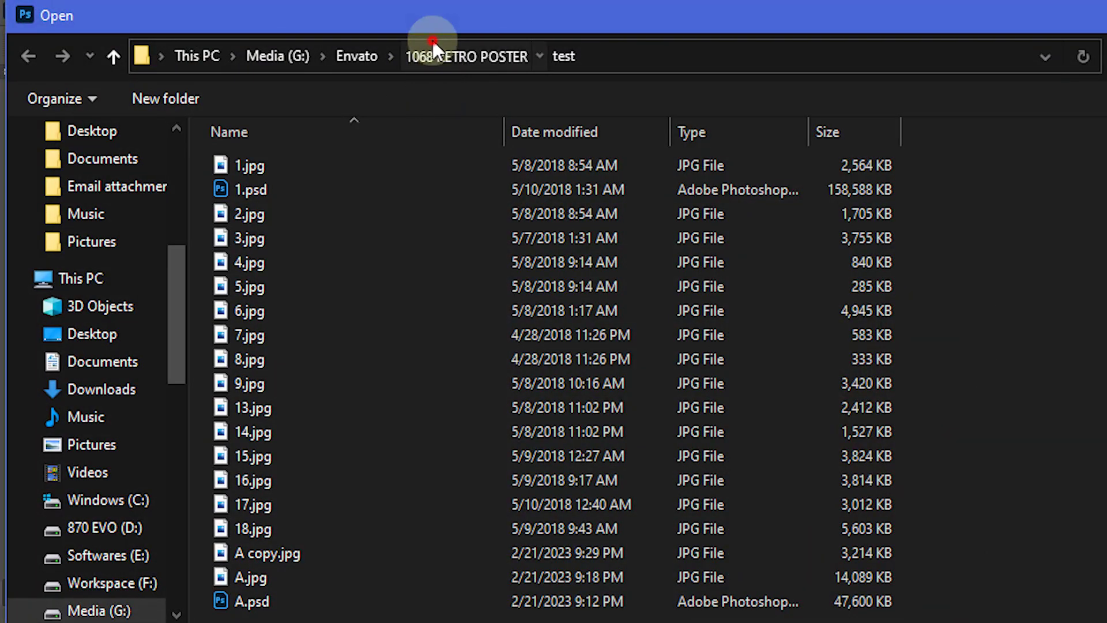
pyautogui.click(433, 42)
pyautogui.doubleClick(653, 199)
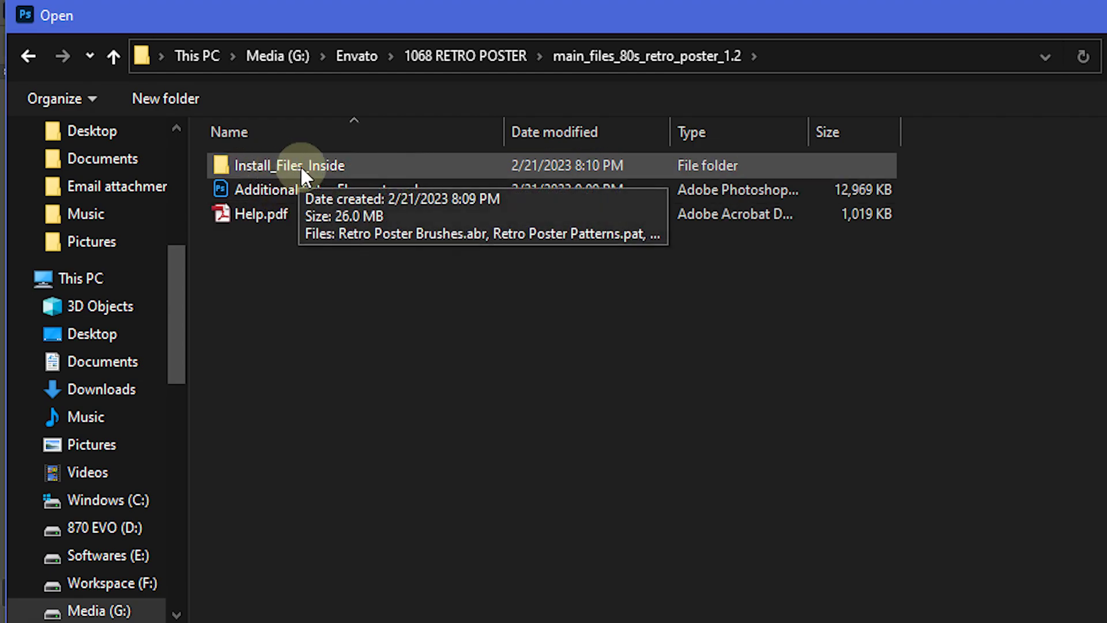
pyautogui.click(322, 196)
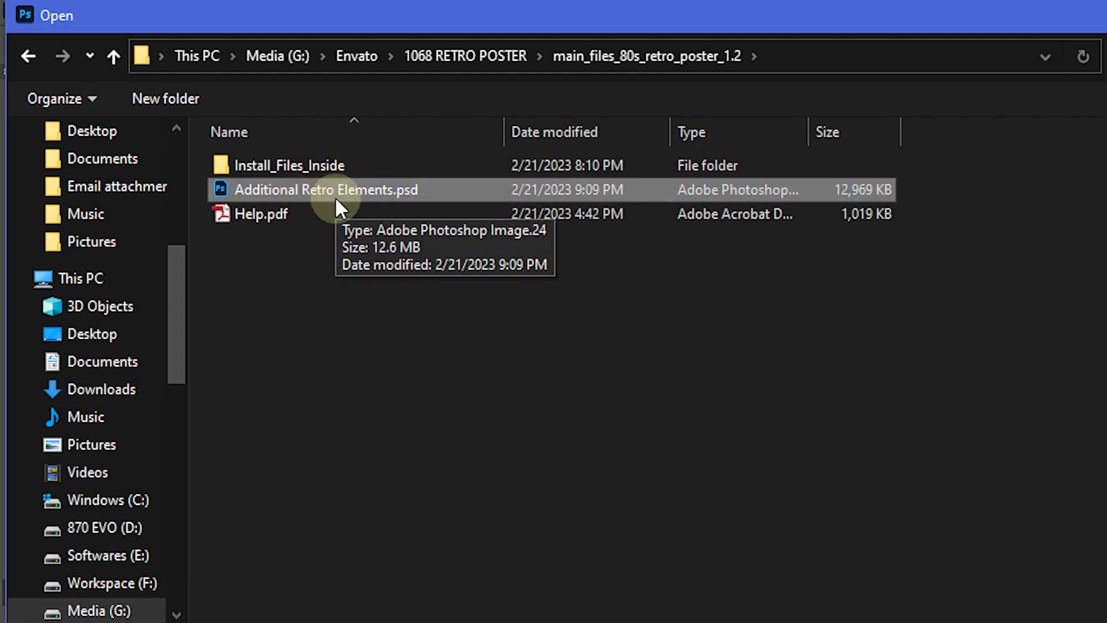
pyautogui.click(321, 215)
pyautogui.doubleClick(298, 166)
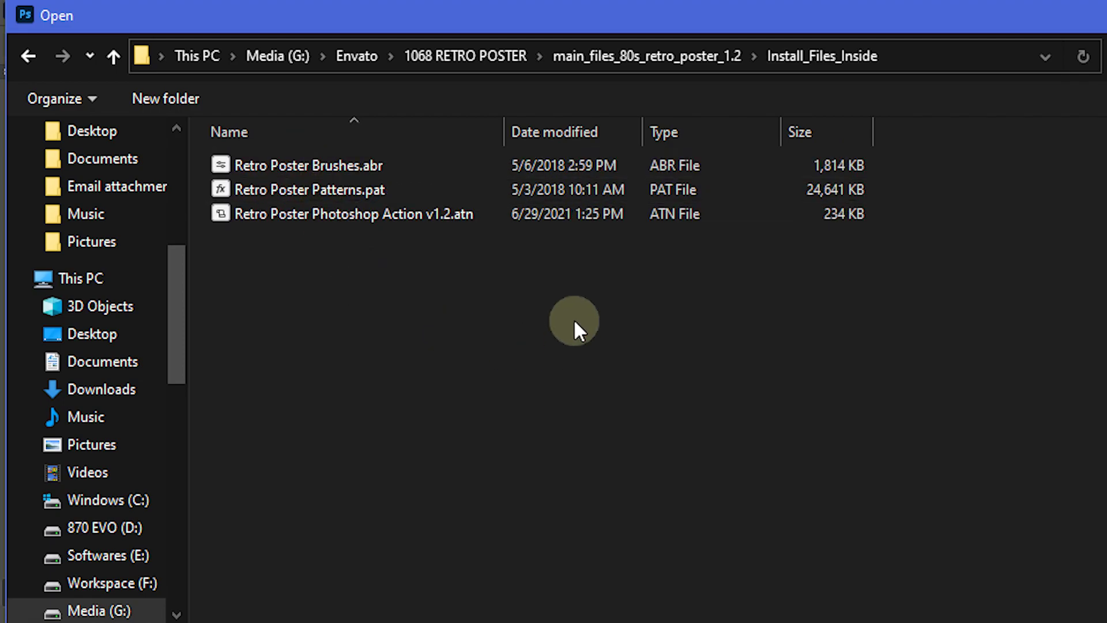
# Step: Select and open the Retro Poster .abr brushes, .pat patterns and .atn action files
pyautogui.keyDown('ctrl'); pyautogui.scroll(4, 576, 320); pyautogui.keyUp('ctrl')
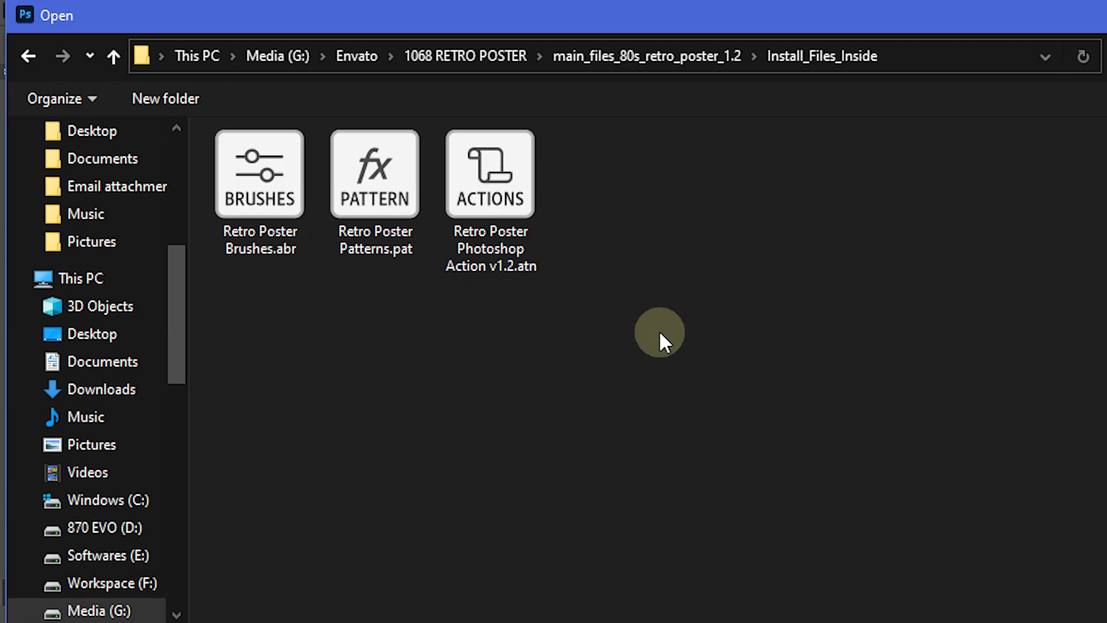
pyautogui.keyDown('ctrl'); pyautogui.scroll(1, 663, 311); pyautogui.keyUp('ctrl')
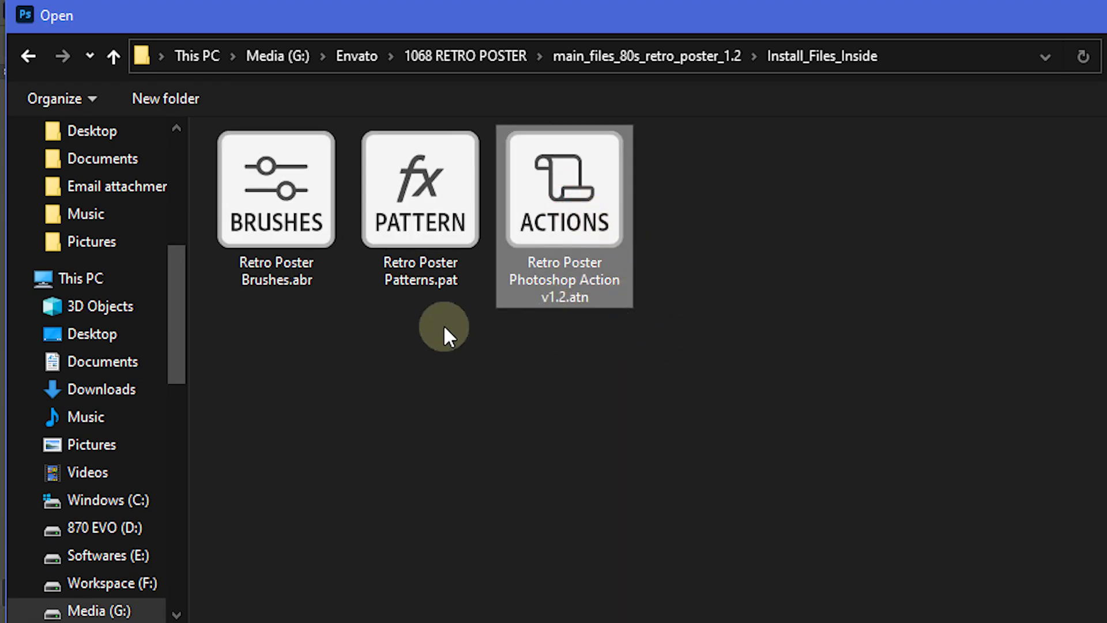
pyautogui.click(263, 229)
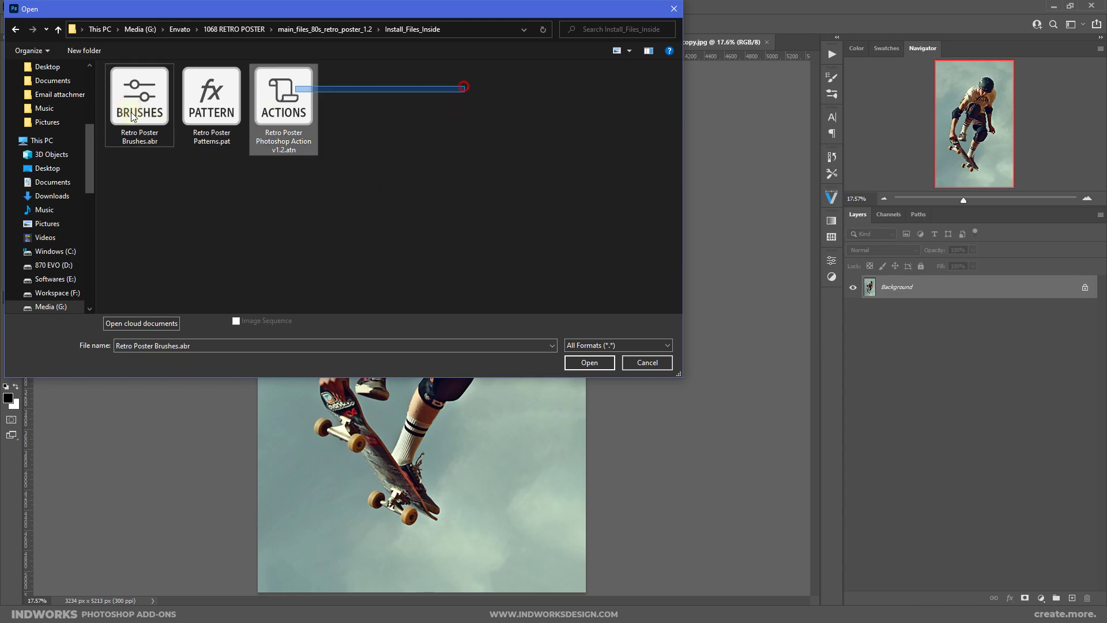
pyautogui.hotkey('ctrl', 'a')
pyautogui.click(589, 362)
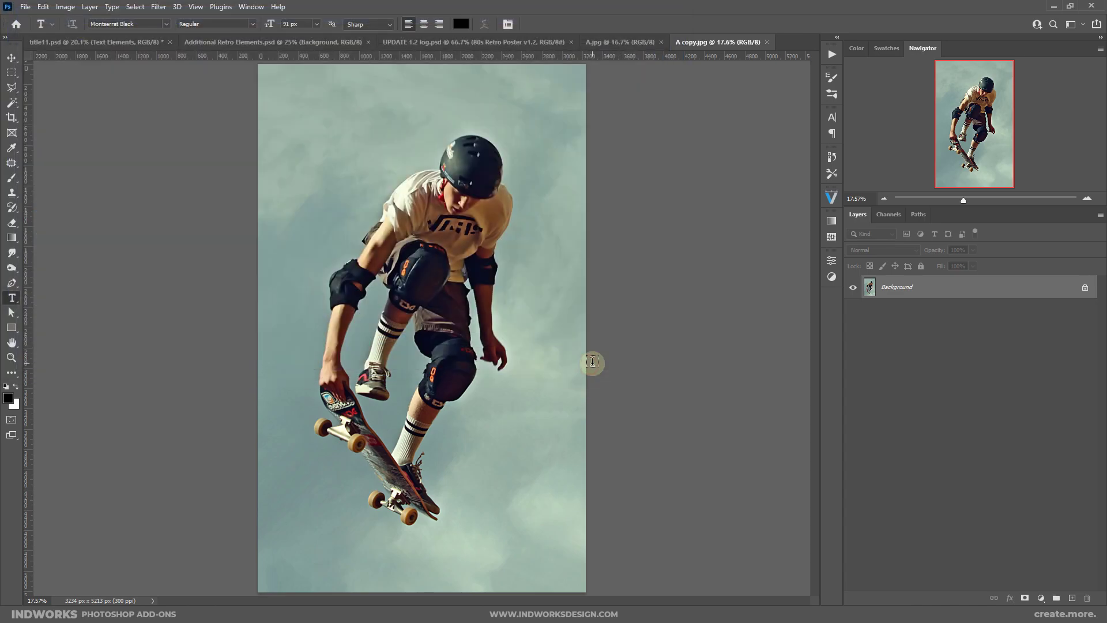
# Step: Check that the Retro Poster Brushes folder appears in the Brush tool's preset picker
pyautogui.click(11, 177)
pyautogui.click(85, 22)
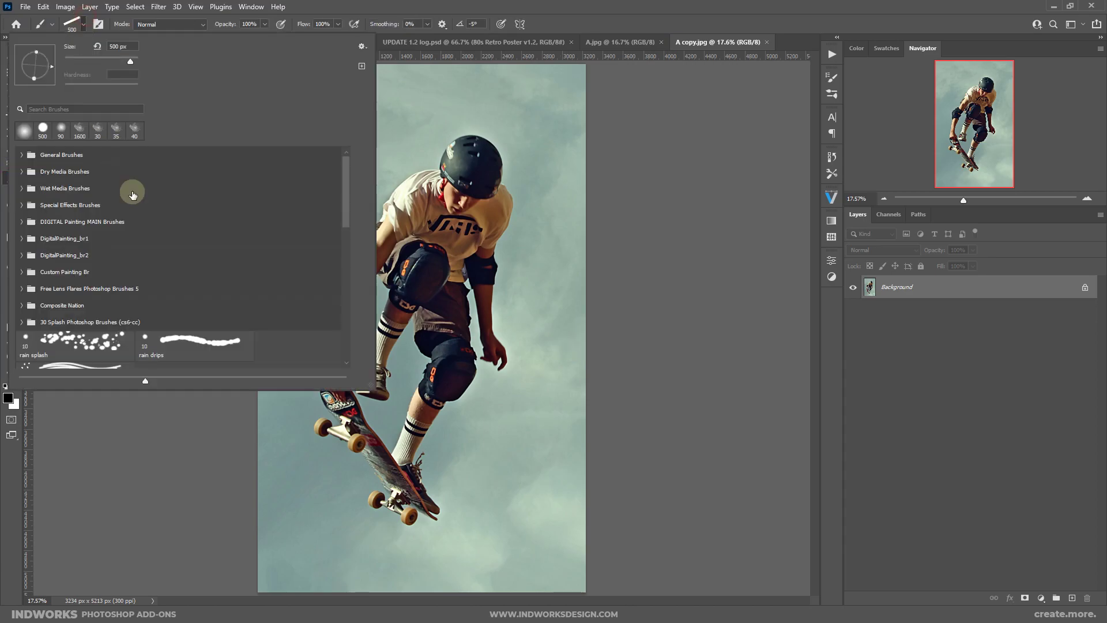
pyautogui.moveTo(345, 190); pyautogui.dragTo(337, 356)
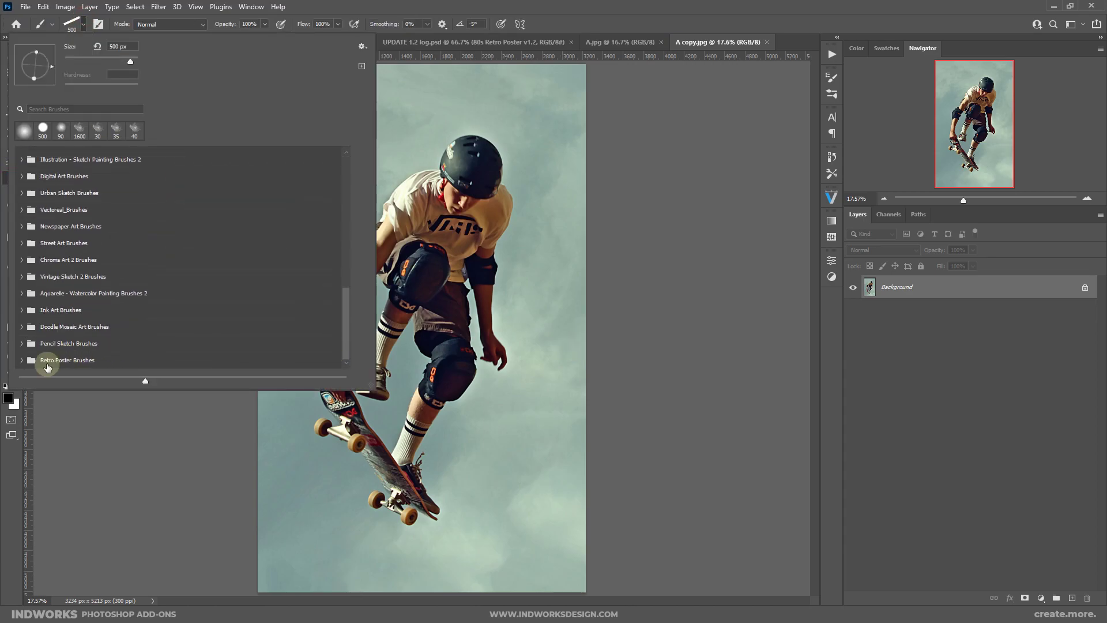
pyautogui.click(22, 360)
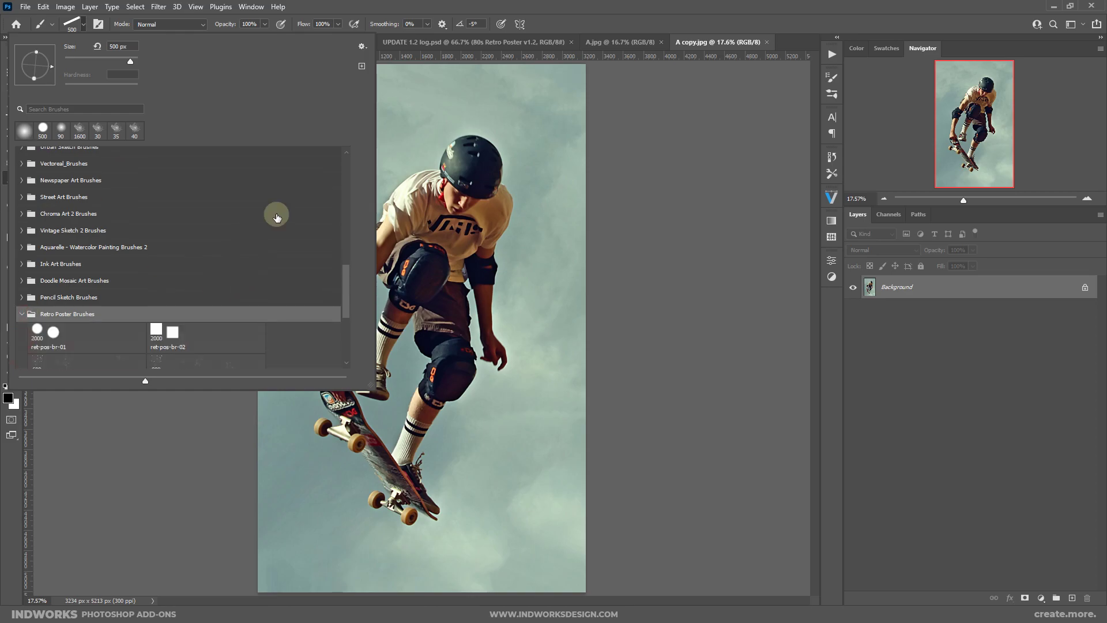
pyautogui.press('Escape')
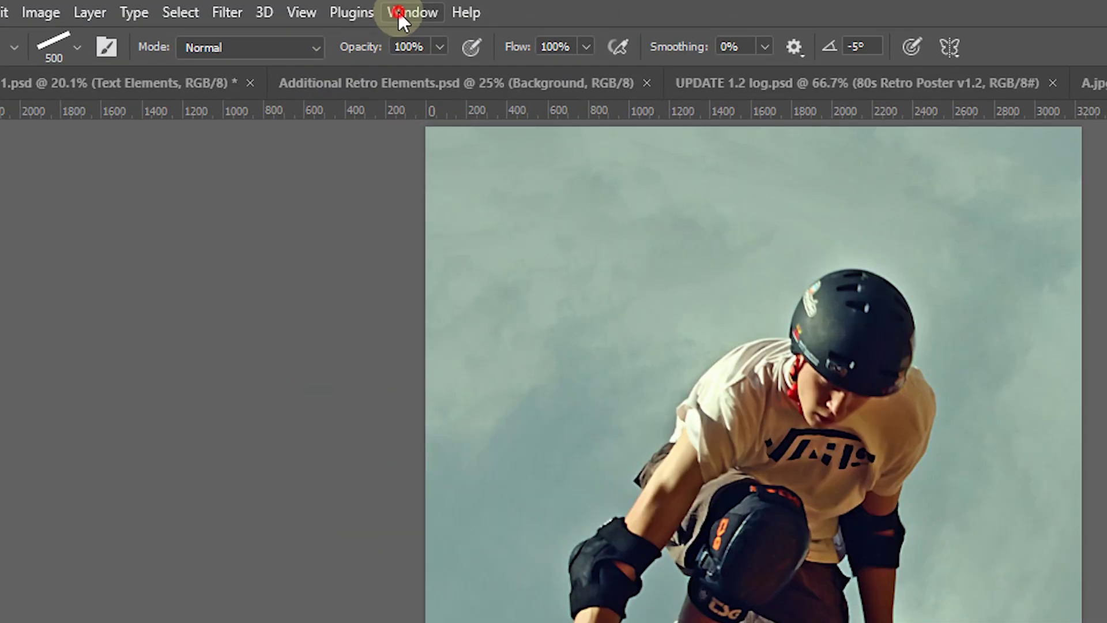
# Step: Show the Actions panel and select the Retro Poster v1.2 action
pyautogui.click(276, 7)
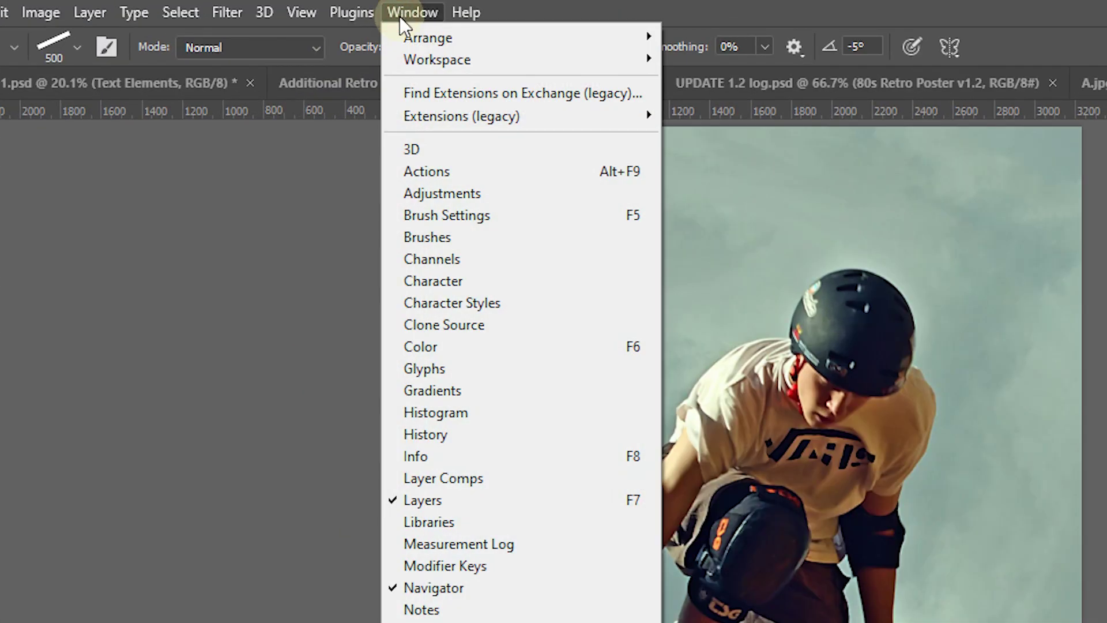
pyautogui.click(430, 175)
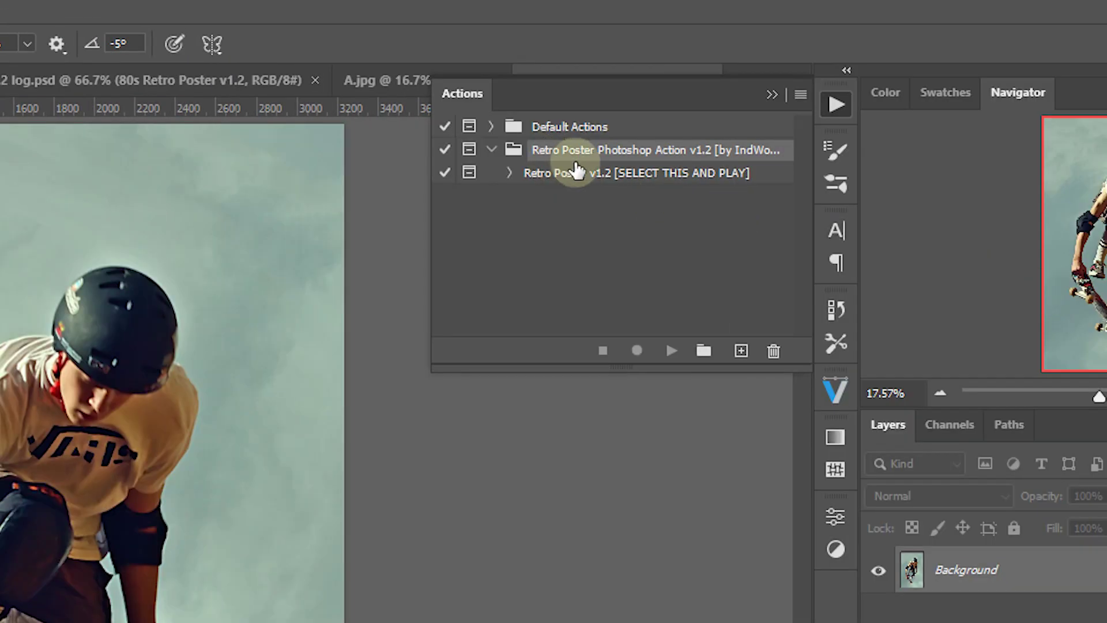
pyautogui.click(579, 173)
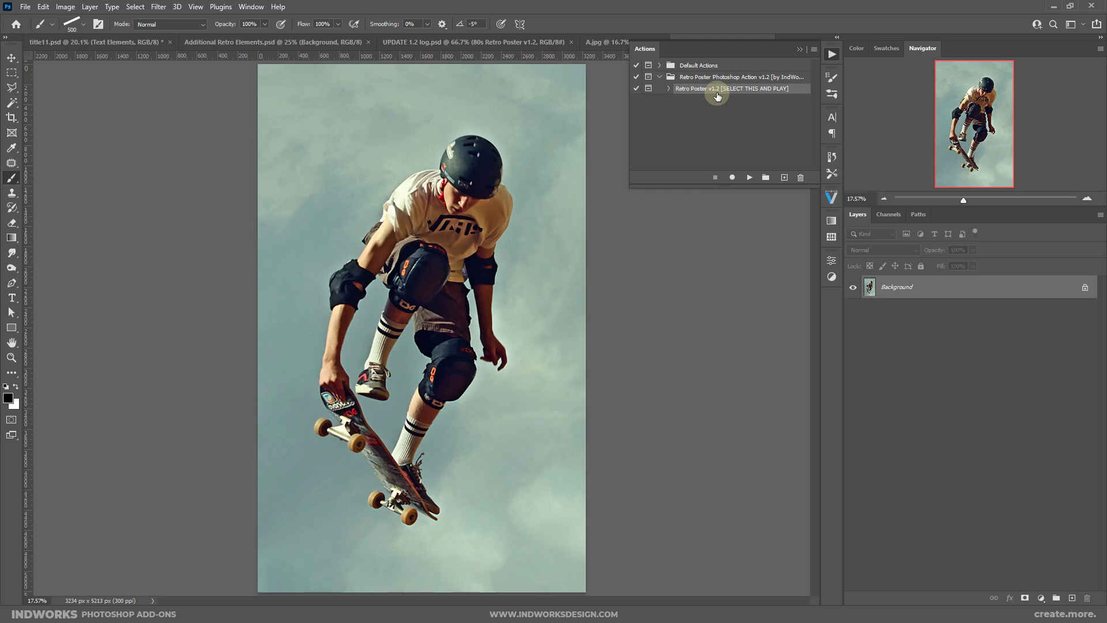
# Step: Collapse the floating Actions panel so the skateboarder photo is fully visible
pyautogui.click(799, 49)
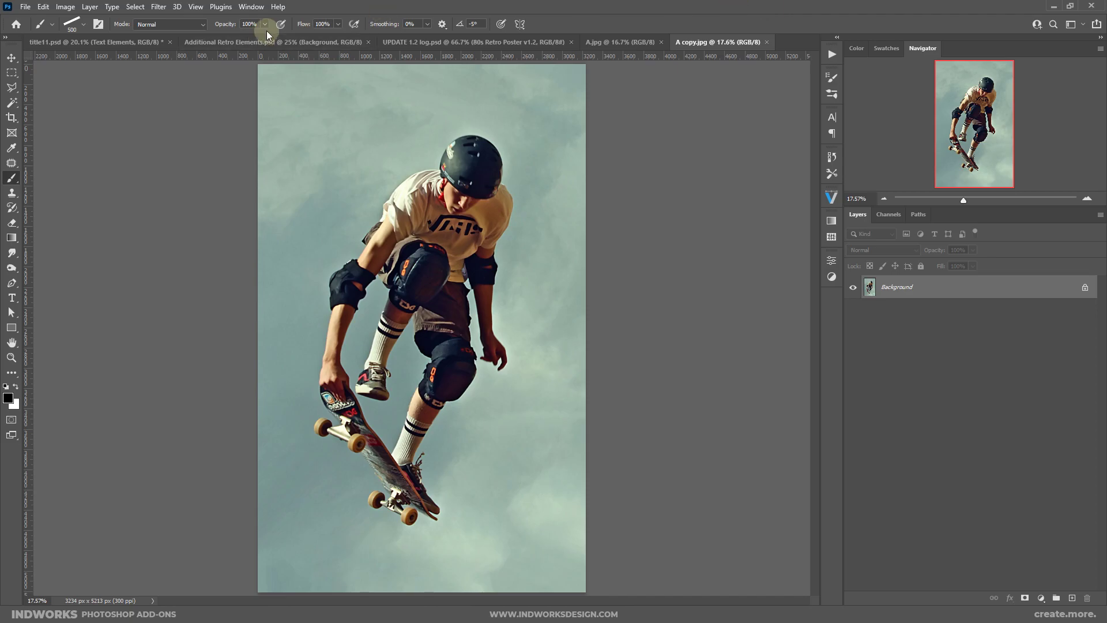
pyautogui.click(64, 7)
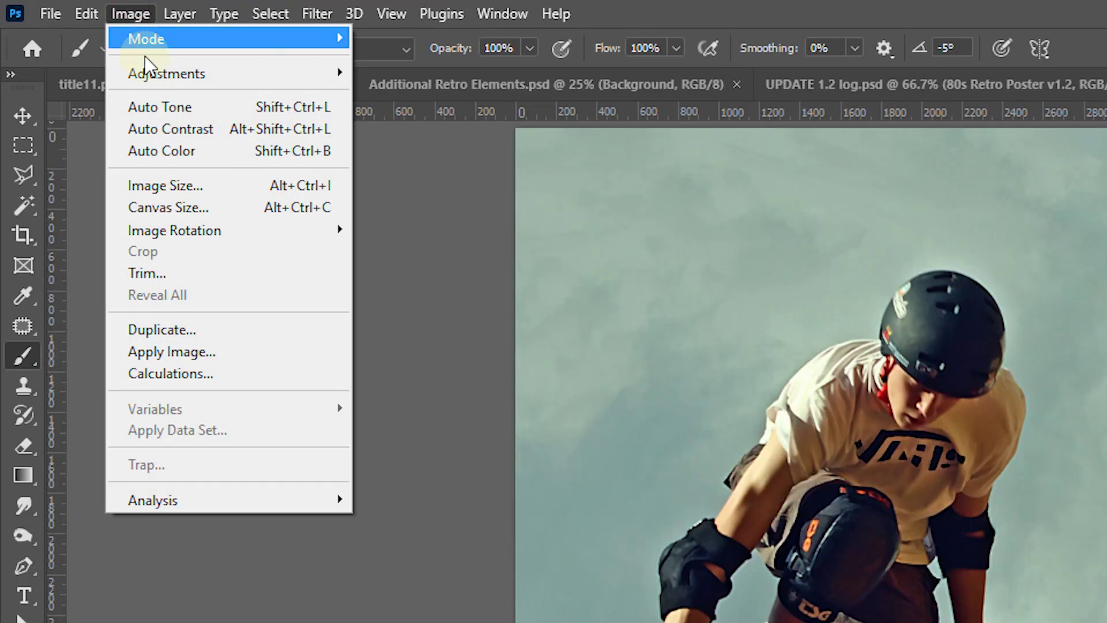
# Step: Leave colour mode and Layers Panel Options unchanged, then pick the Brush in Normal mode, 100% opacity
pyautogui.moveTo(75, 19)
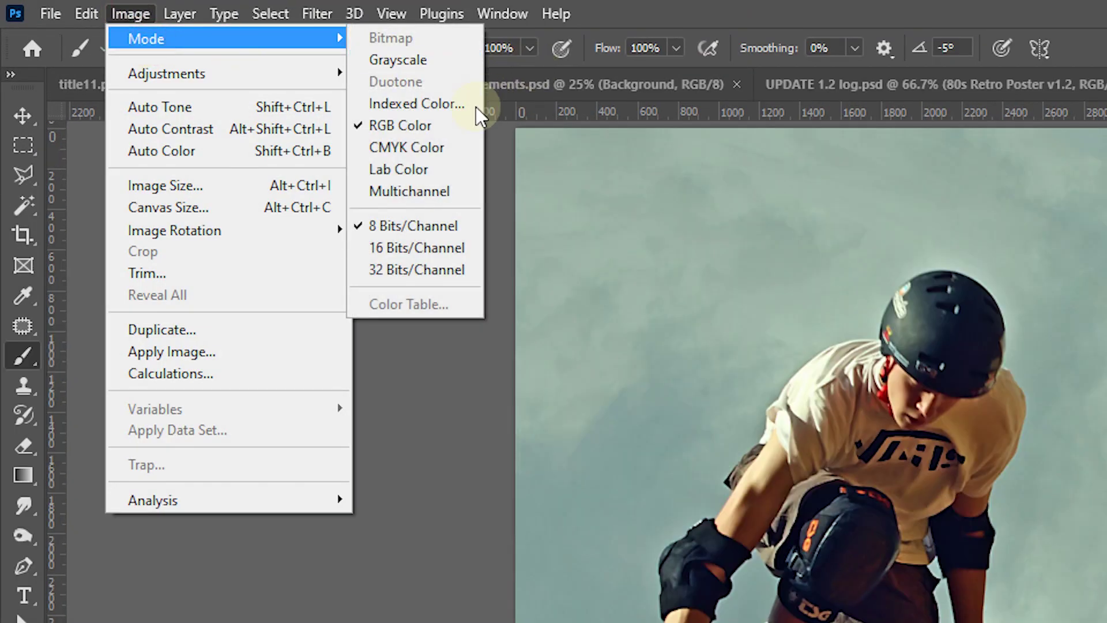
pyautogui.click(429, 247)
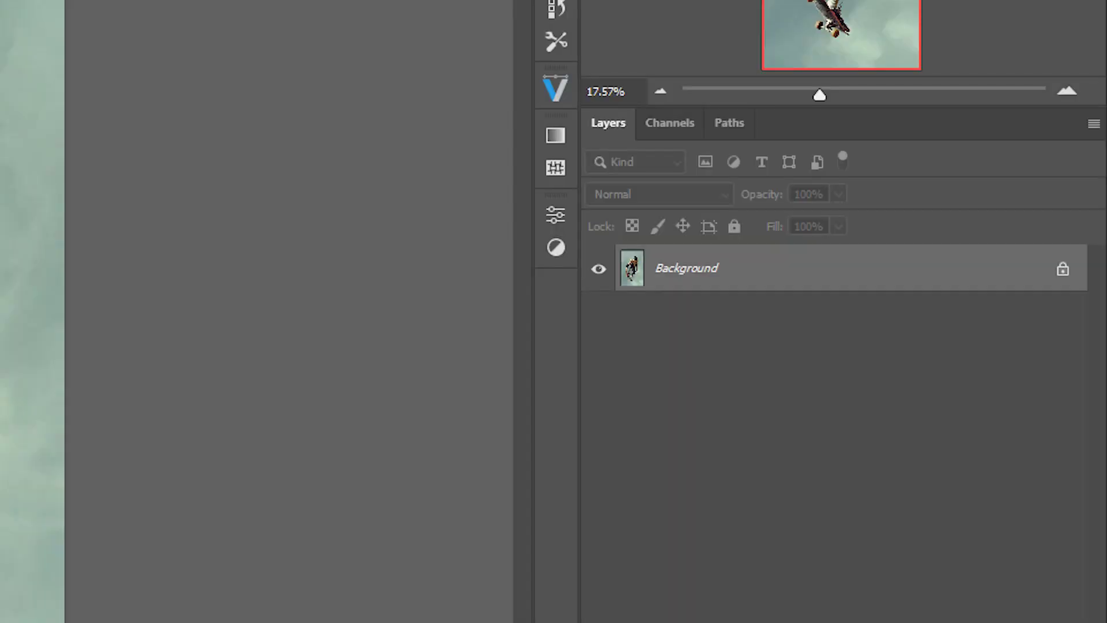
pyautogui.click(1093, 123)
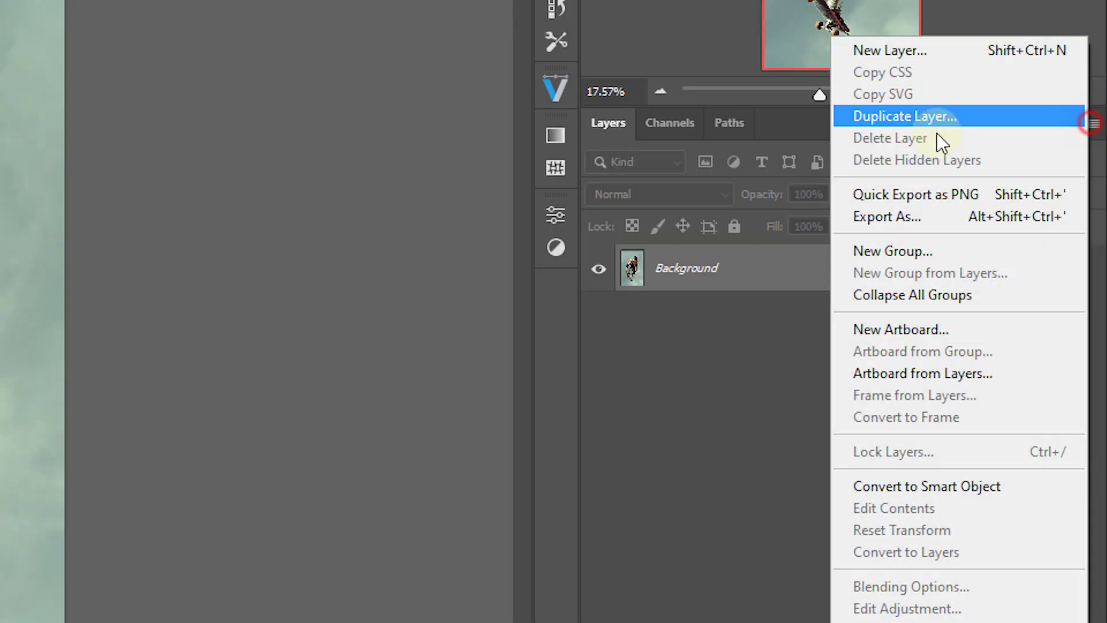
pyautogui.click(641, 472)
pyautogui.click(1094, 122)
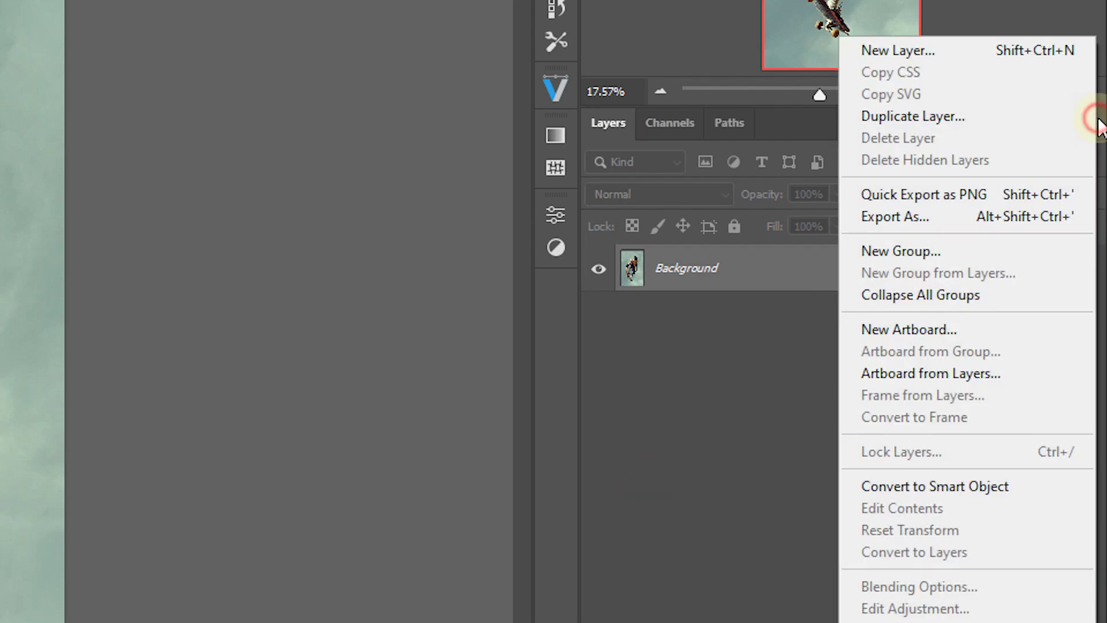
pyautogui.click(899, 517)
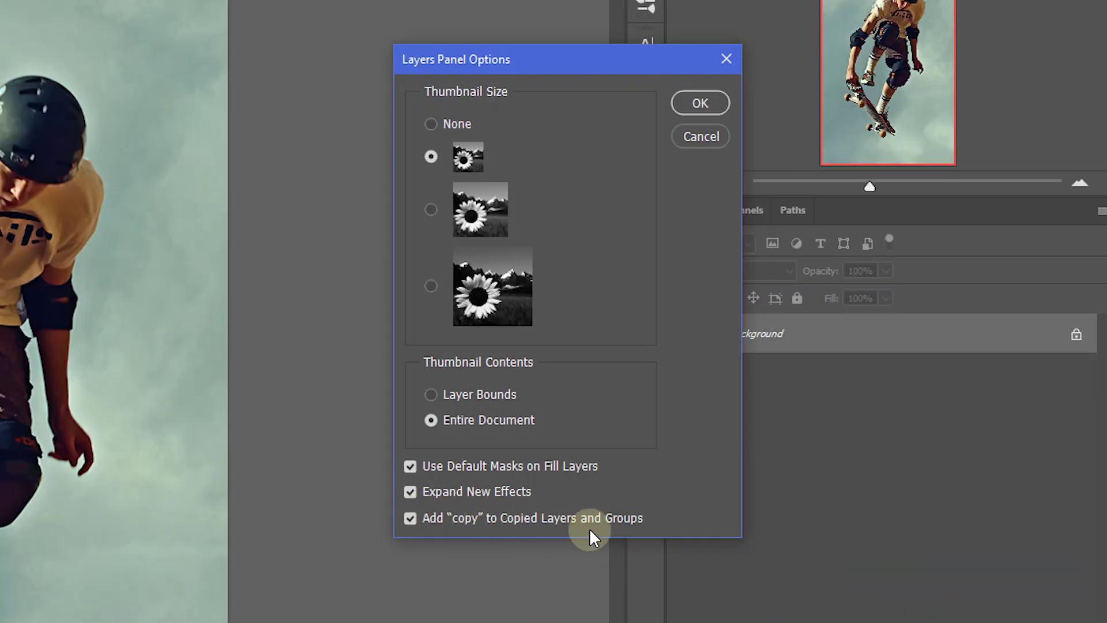
pyautogui.click(726, 59)
pyautogui.click(22, 354)
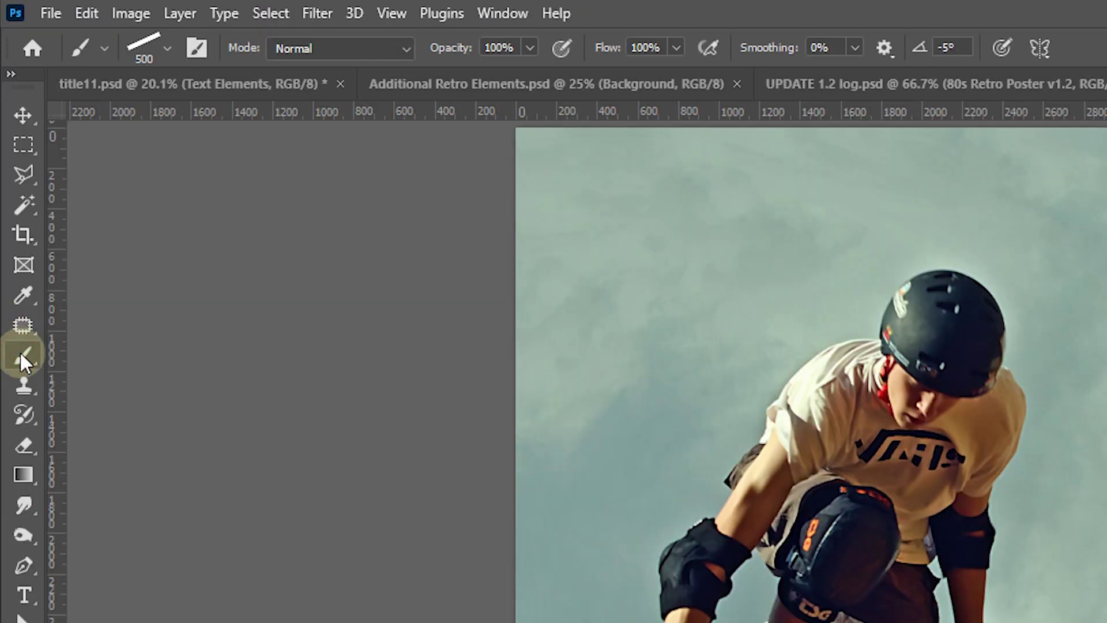
pyautogui.click(327, 49)
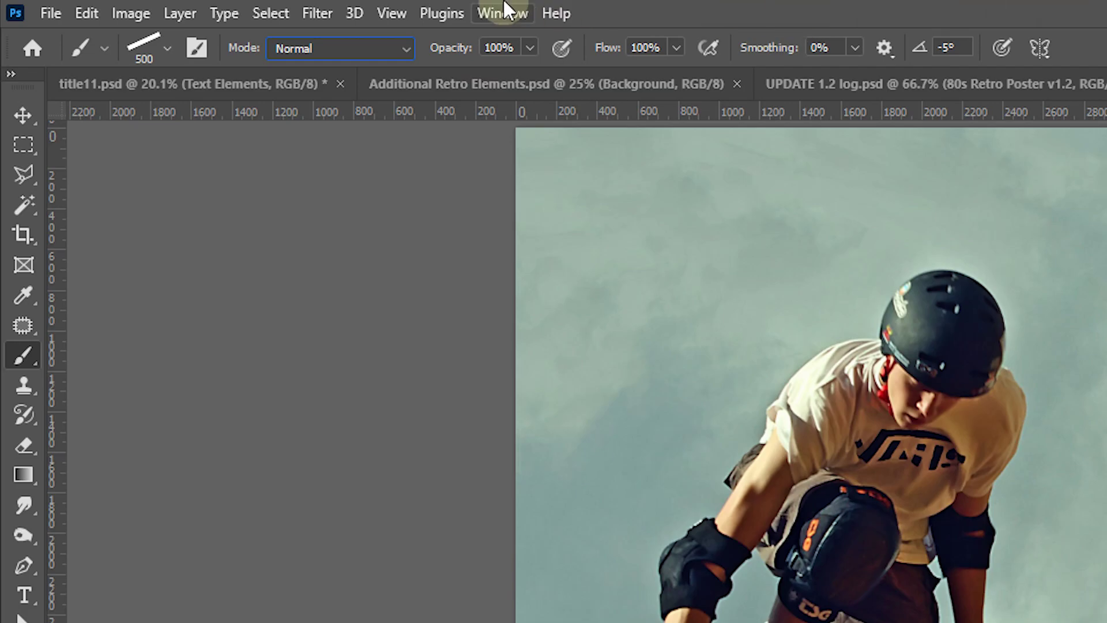
pyautogui.click(131, 13)
pyautogui.click(153, 193)
pyautogui.click(633, 331)
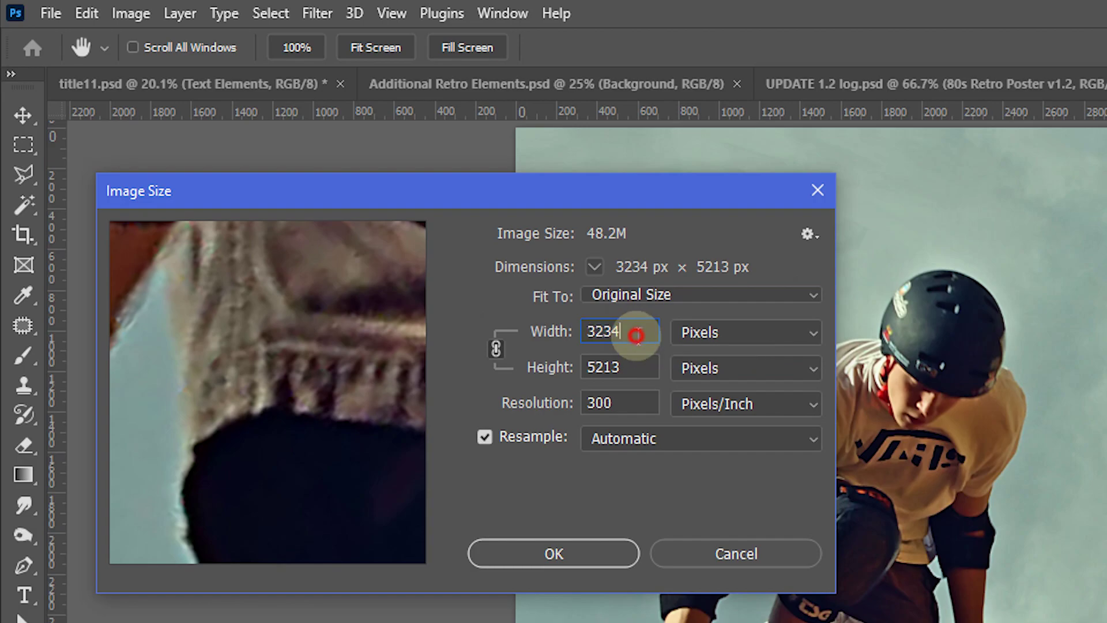
pyautogui.doubleClick(637, 331)
pyautogui.click(641, 329)
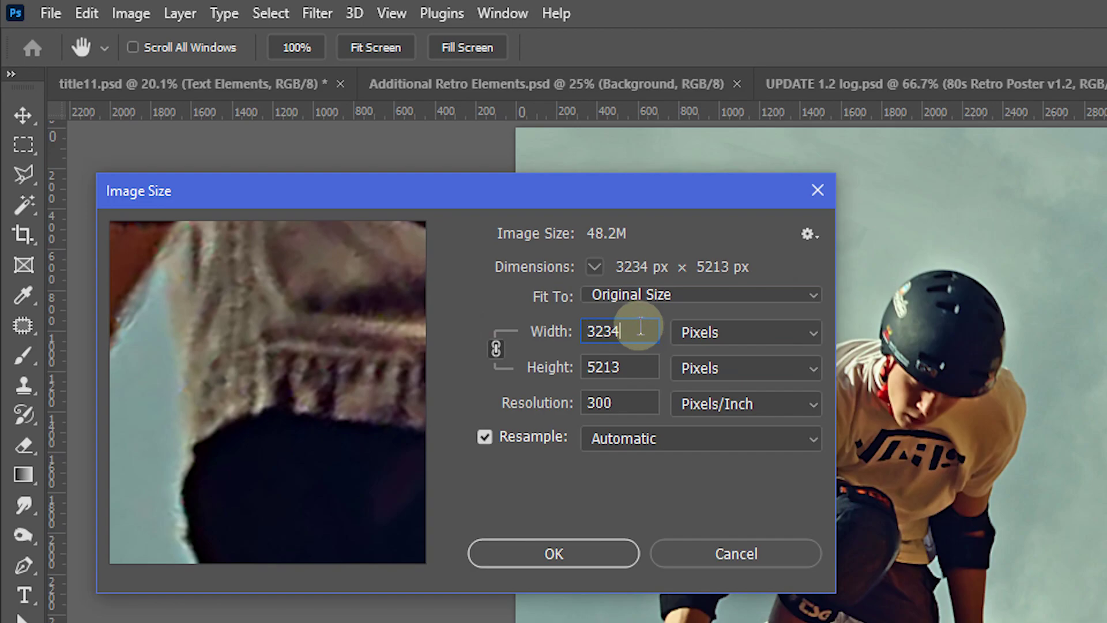
pyautogui.click(818, 190)
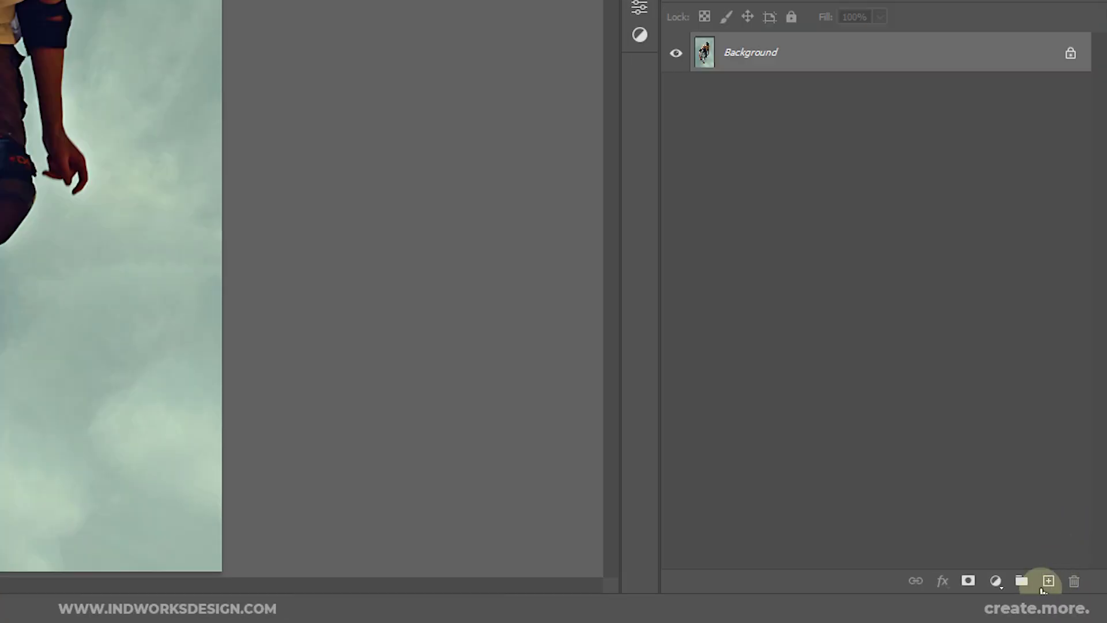
# Step: Add Layer 1, then use Select > Subject on the Background to select the skater
pyautogui.click(1072, 597)
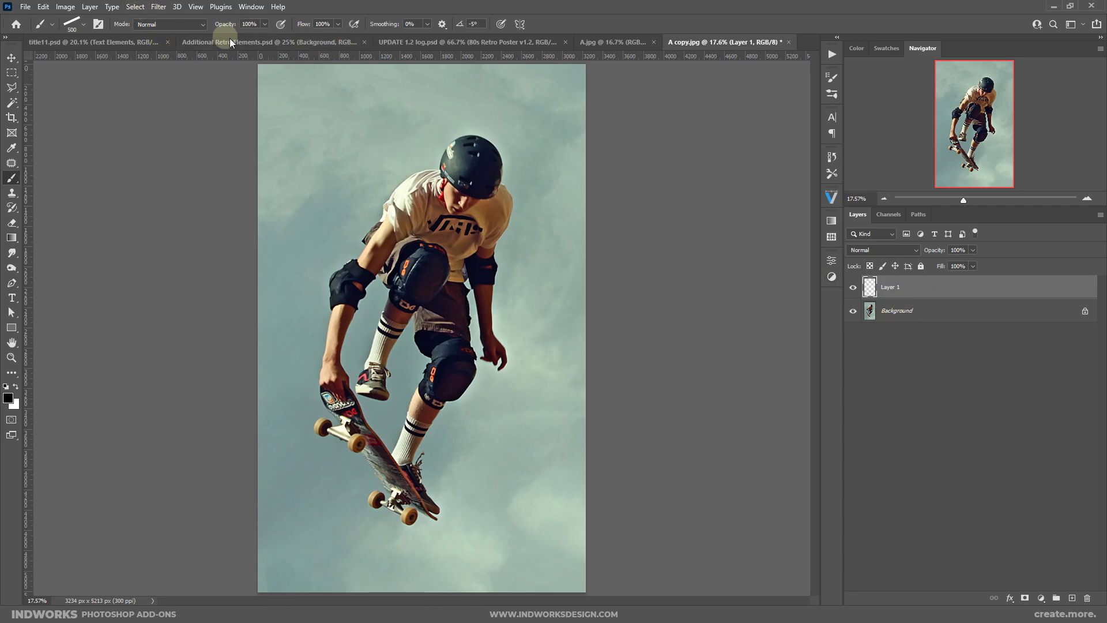
pyautogui.click(924, 311)
pyautogui.click(135, 7)
pyautogui.click(167, 142)
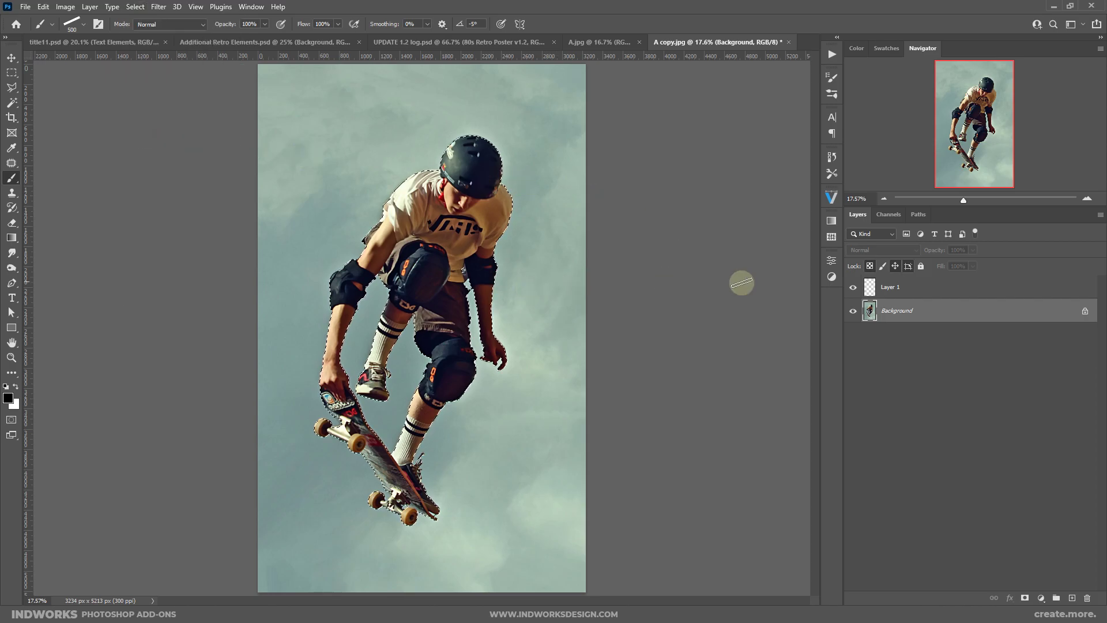
# Step: On Layer 1, paint the selection ff0000 red with a hard round brush enlarged to 1600 px
pyautogui.click(911, 289)
pyautogui.click(8, 397)
pyautogui.write('ff0000')
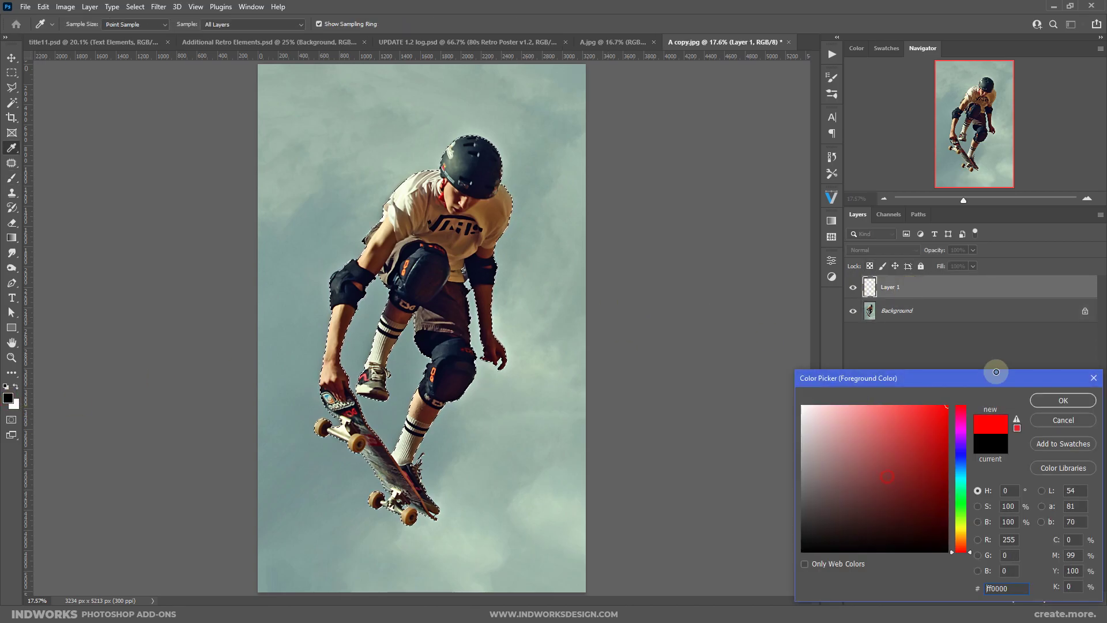
pyautogui.click(1049, 399)
pyautogui.click(11, 177)
pyautogui.click(74, 25)
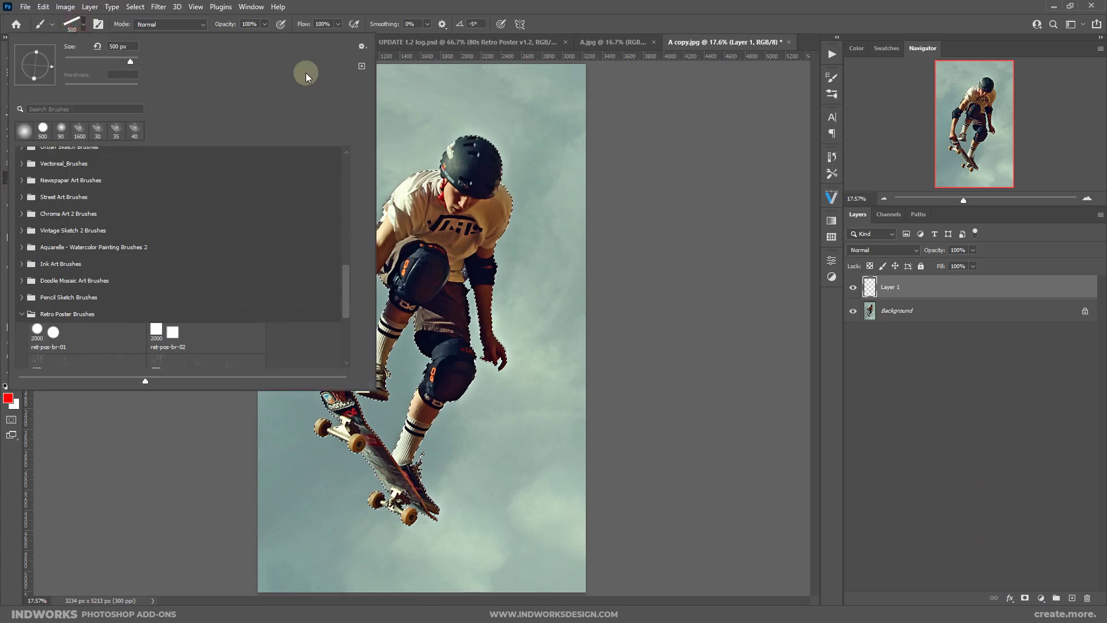
pyautogui.click(43, 129)
pyautogui.press('Return')
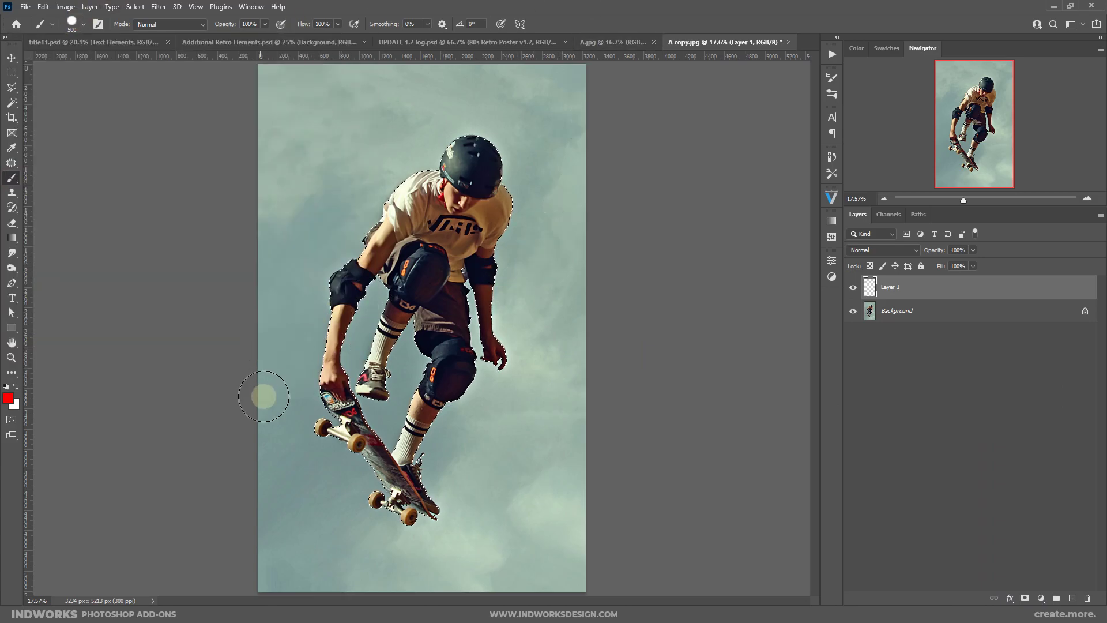
pyautogui.press(']')
pyautogui.press(']')
pyautogui.press(']')
pyautogui.press(']')
pyautogui.press(']')
pyautogui.press(']')
pyautogui.press(']')
pyautogui.press(']')
pyautogui.press(']')
pyautogui.press(']')
pyautogui.press(']')
pyautogui.moveTo(433, 164)
pyautogui.mouseDown()
pyautogui.moveTo(517, 179)
pyautogui.moveTo(593, 314)
pyautogui.mouseUp()
# Step: Deselect, zoom into the torso and fill the grey hole with a 90 px brush
pyautogui.press('m')
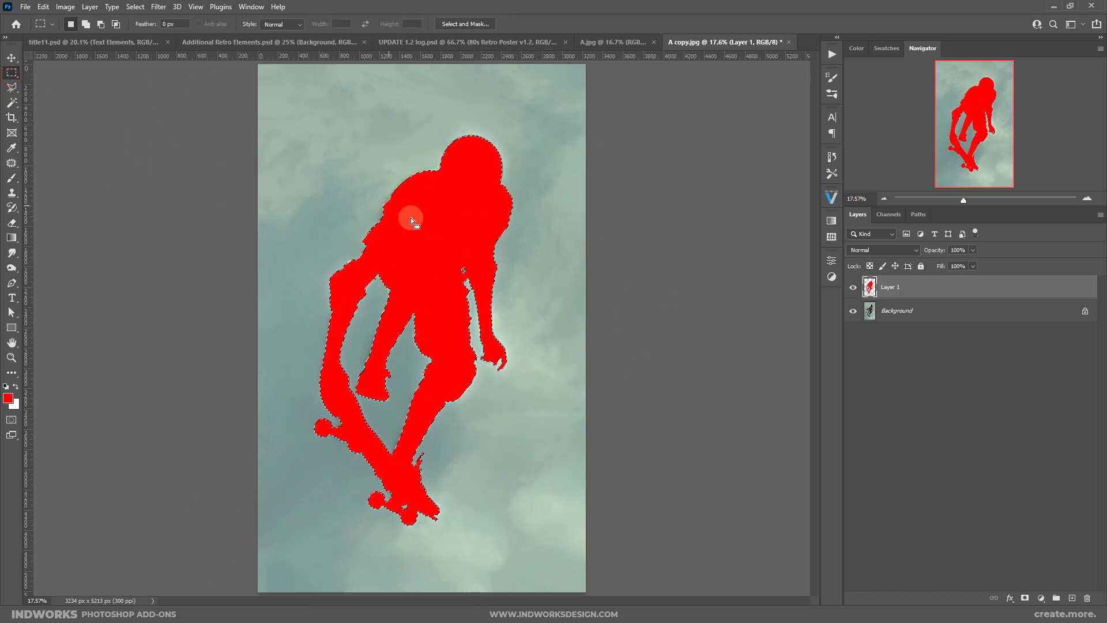
pyautogui.rightClick(445, 226)
pyautogui.click(478, 232)
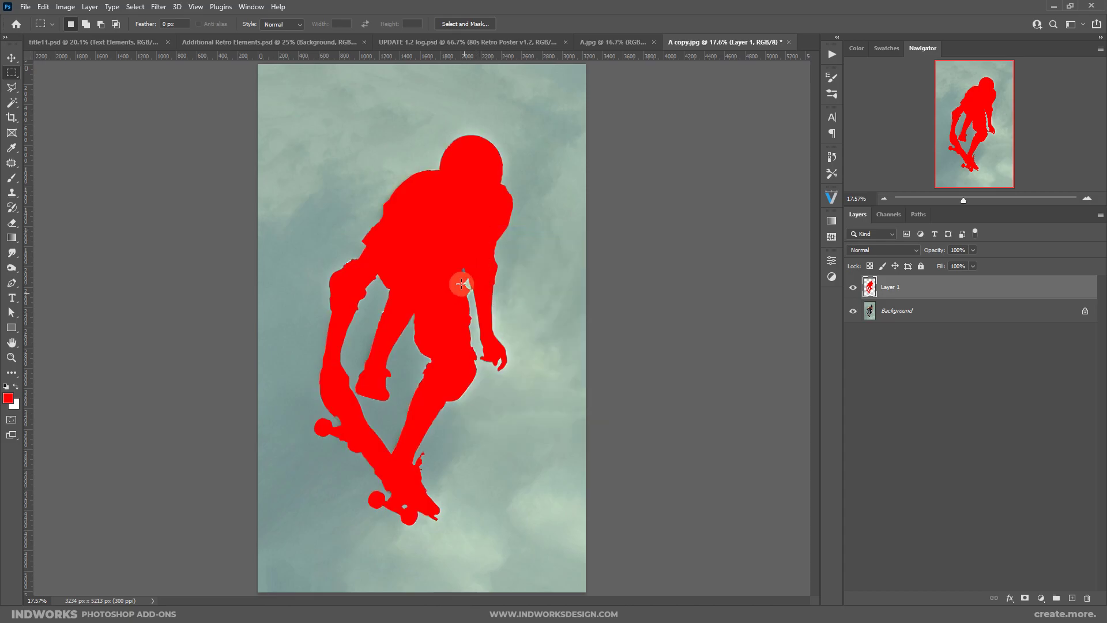
pyautogui.click(11, 358)
pyautogui.moveTo(482, 264); pyautogui.dragTo(478, 271)
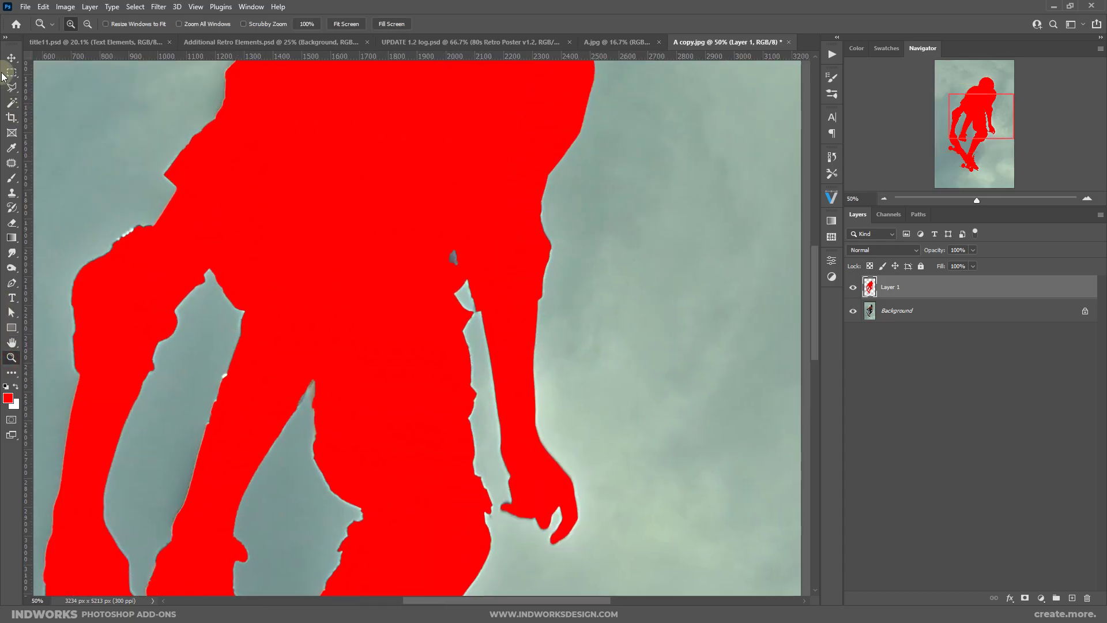
pyautogui.click(12, 177)
pyautogui.press('[')
pyautogui.press('[')
pyautogui.press('[')
pyautogui.press('[')
pyautogui.press('[')
pyautogui.press('[')
pyautogui.press('[')
pyautogui.press('[')
pyautogui.press('[')
pyautogui.press('[')
pyautogui.press('[')
pyautogui.press('[')
pyautogui.press('[')
pyautogui.press('[')
pyautogui.press('[')
pyautogui.press('[')
pyautogui.press('[')
pyautogui.press('[')
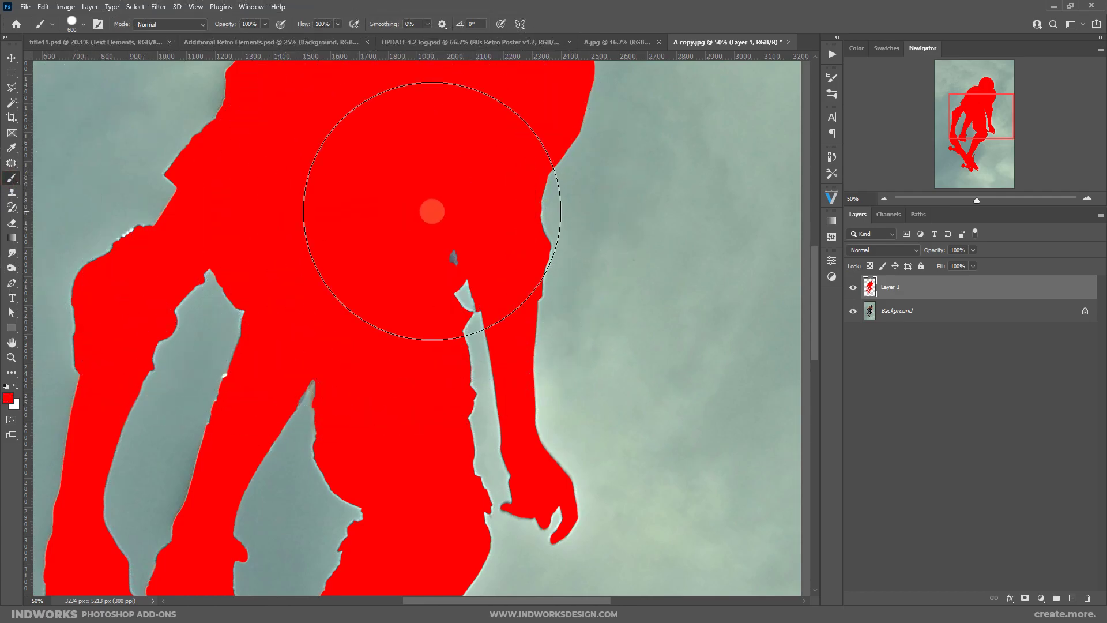
pyautogui.click(443, 245)
pyautogui.press(']')
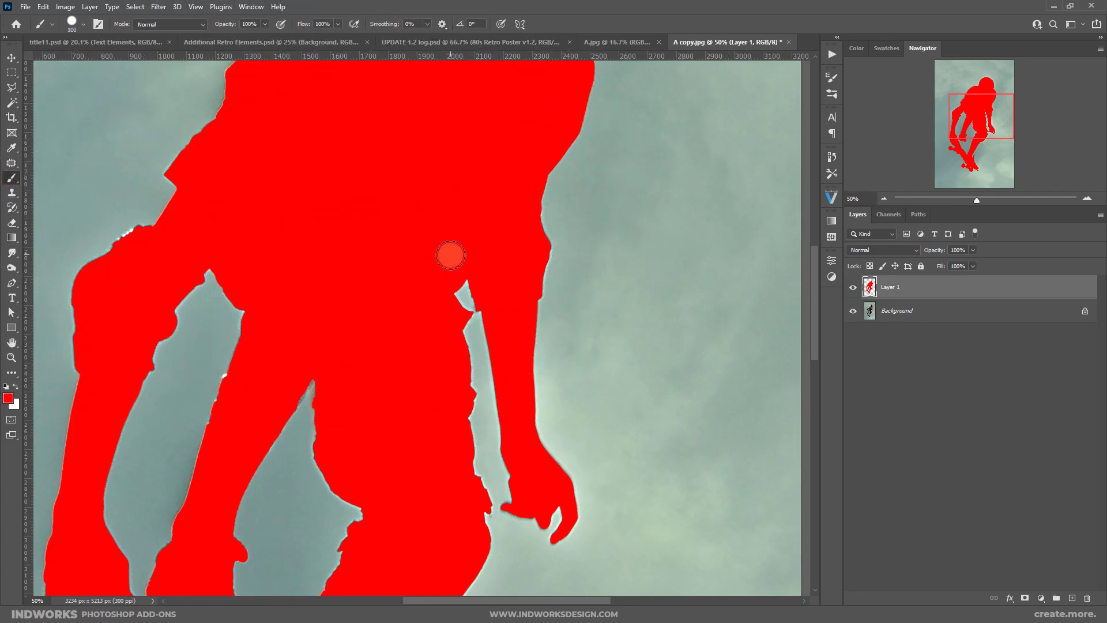
# Step: Fit the canvas on screen and toggle Layer 1 and Background visibility to check coverage
pyautogui.click(852, 288)
pyautogui.click(852, 288)
pyautogui.hotkey('ctrl', '0')
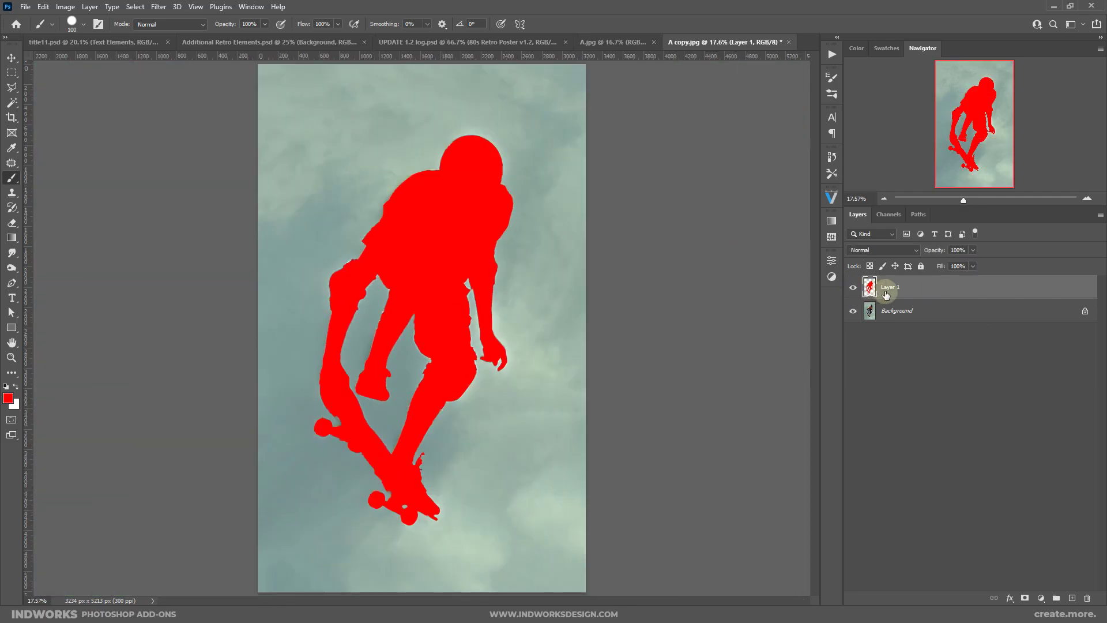
pyautogui.click(855, 290)
pyautogui.click(853, 288)
pyautogui.click(853, 311)
pyautogui.click(853, 311)
# Step: Play the Retro Poster v1.2 action and drag its Shadow/Highlight message dialog aside
pyautogui.click(830, 54)
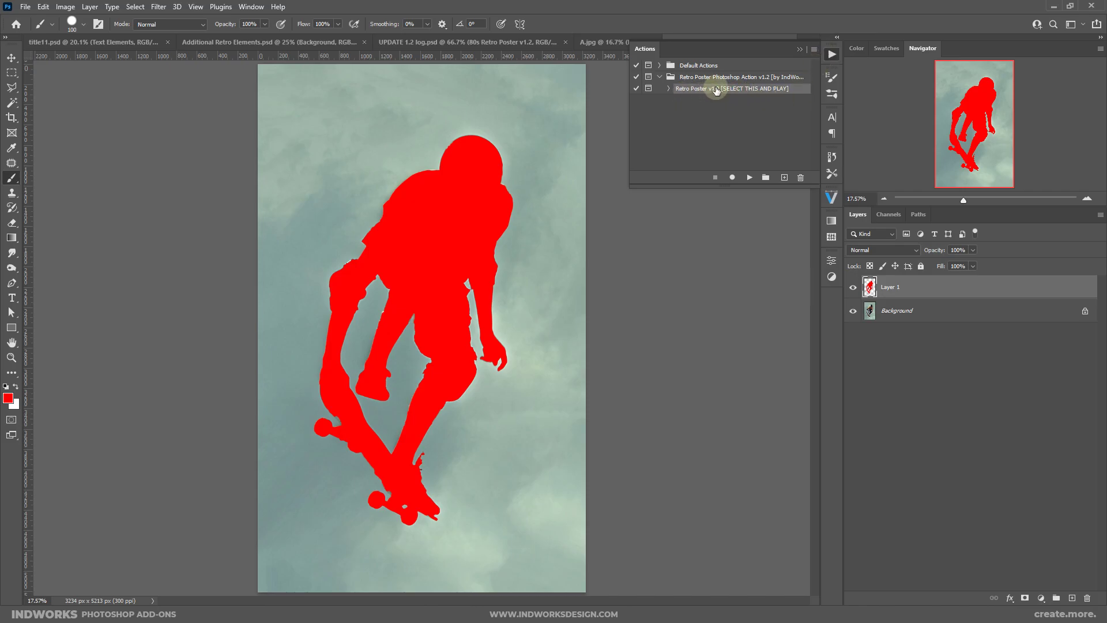
pyautogui.click(747, 178)
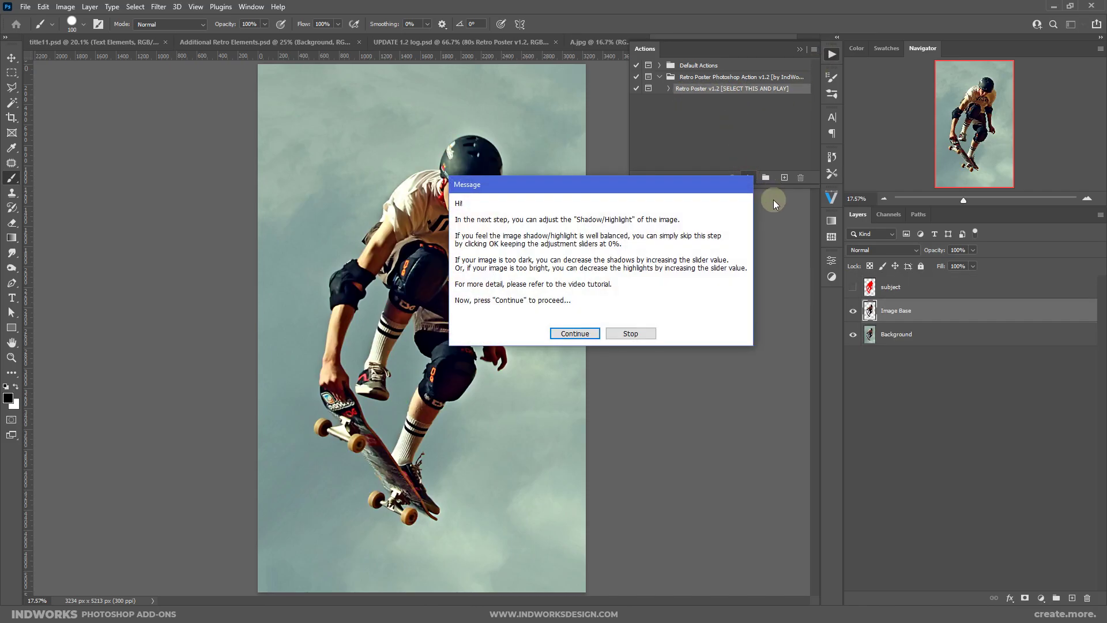
pyautogui.moveTo(618, 194); pyautogui.dragTo(678, 226)
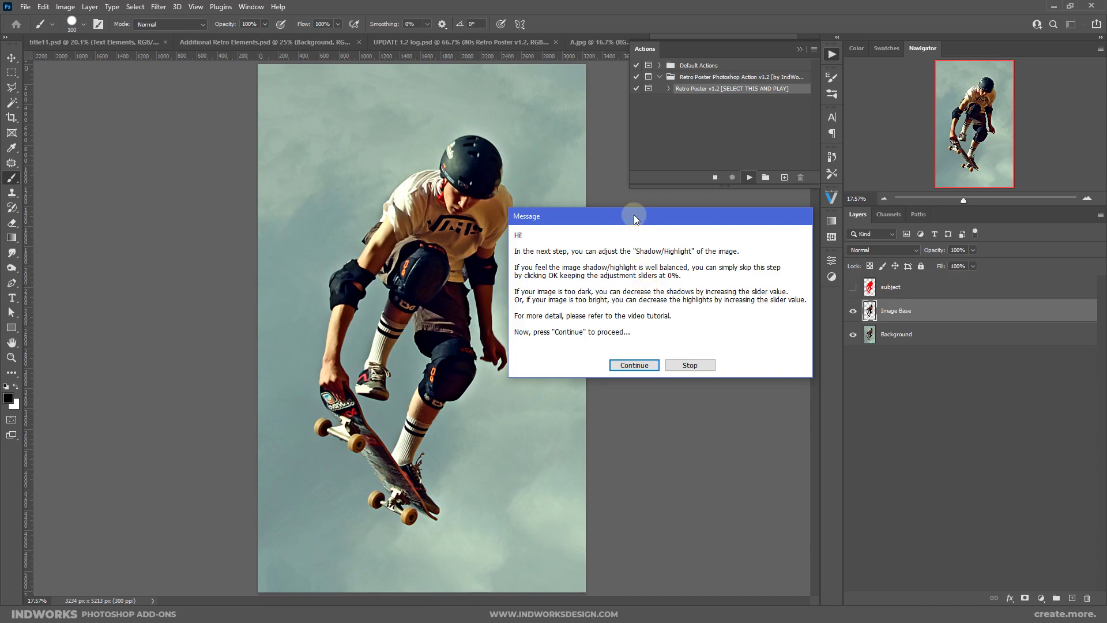
pyautogui.moveTo(636, 219); pyautogui.dragTo(673, 206)
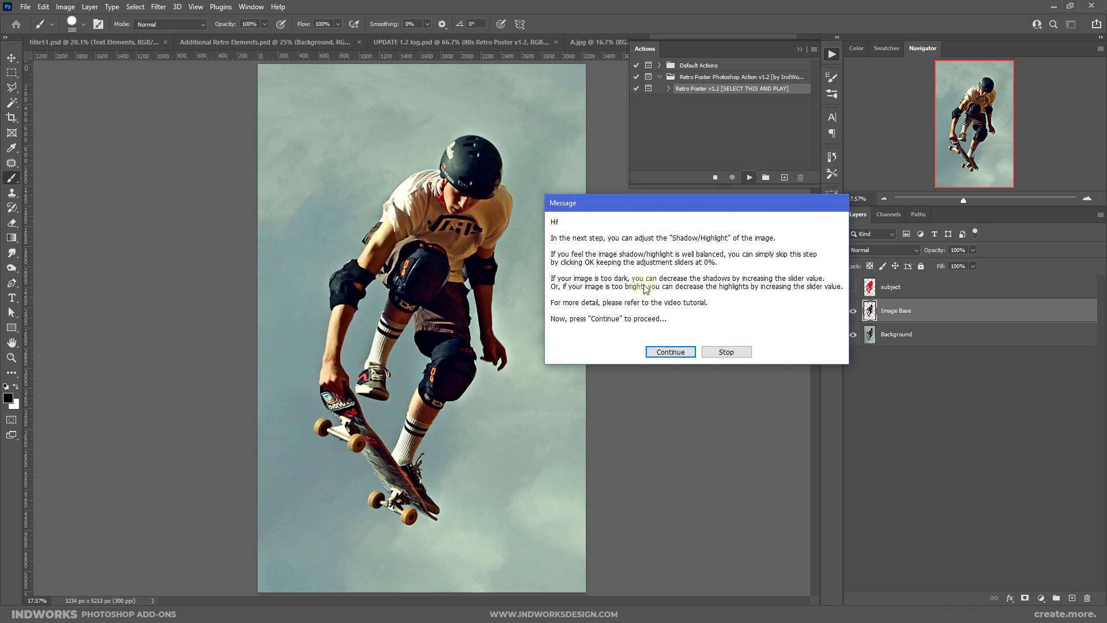
# Step: Continue to Shadows/Highlights, try a brighter Shadows amount, then set it back to 0 and accept
pyautogui.click(669, 352)
pyautogui.moveTo(836, 104); pyautogui.dragTo(614, 265)
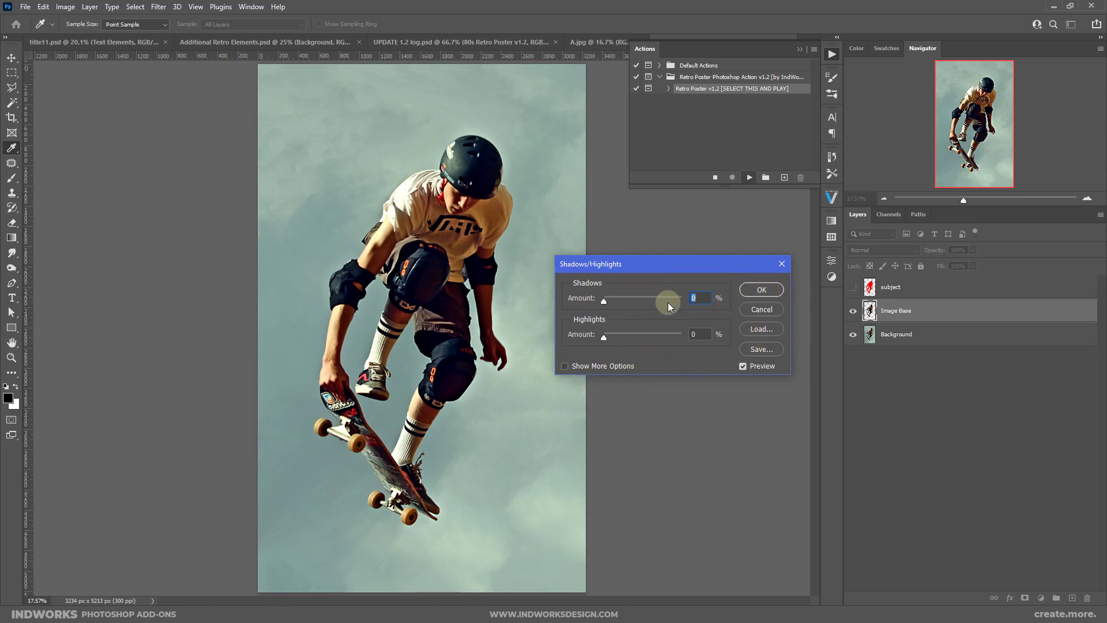
pyautogui.moveTo(607, 298); pyautogui.dragTo(642, 303)
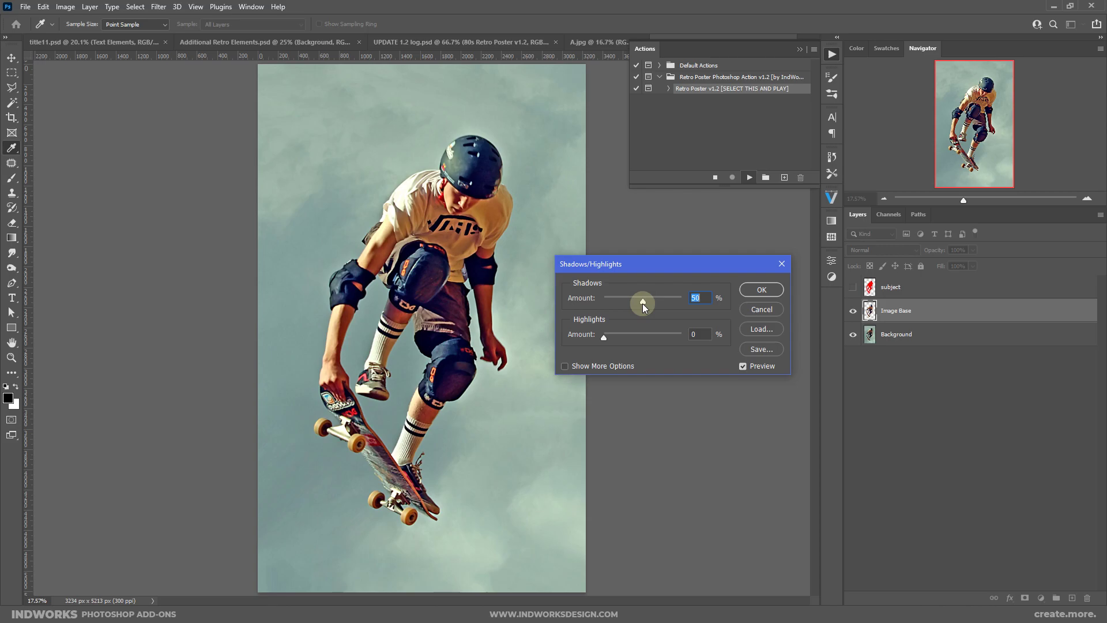
pyautogui.write('0')
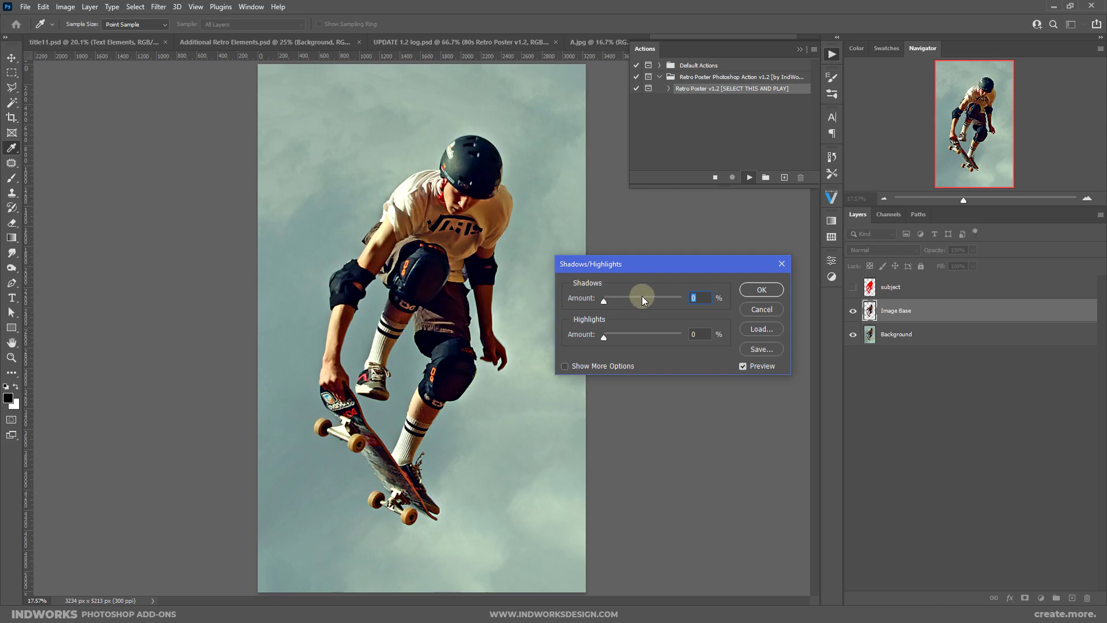
pyautogui.click(754, 290)
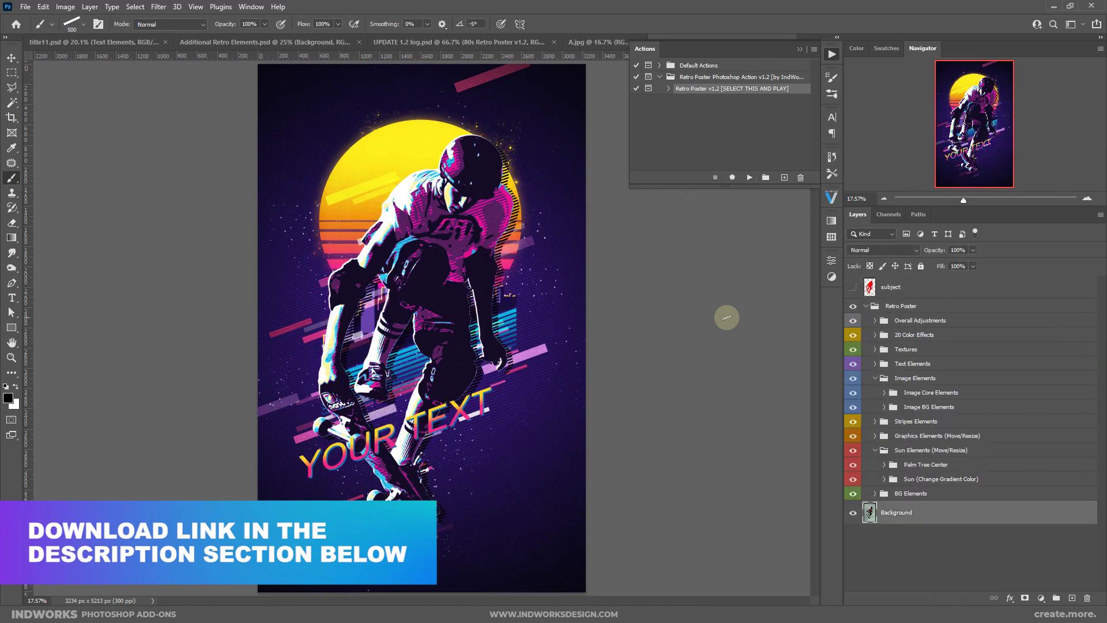
# Step: Replace the YOUR TEXT title with 'RETRO' and hide the skewed text group
pyautogui.click(799, 52)
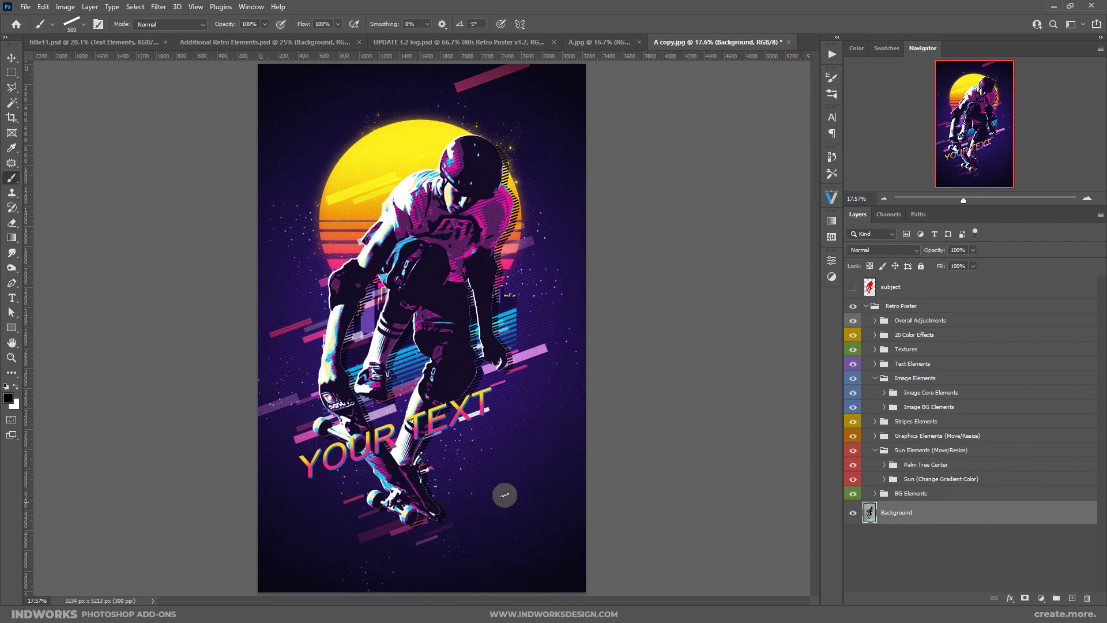
pyautogui.click(11, 298)
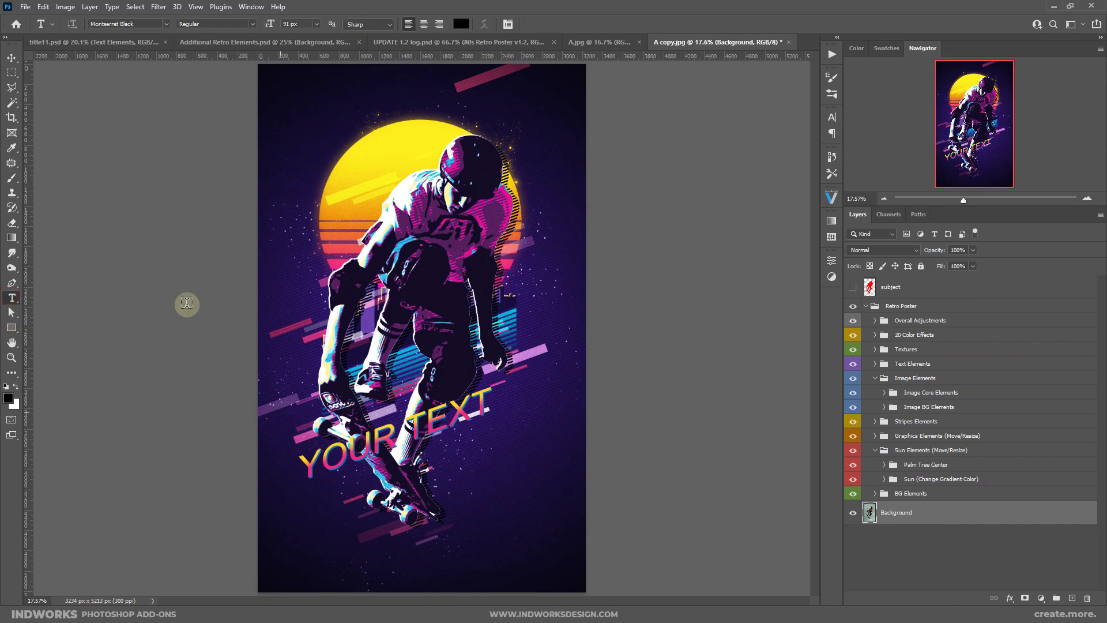
pyautogui.click(333, 458)
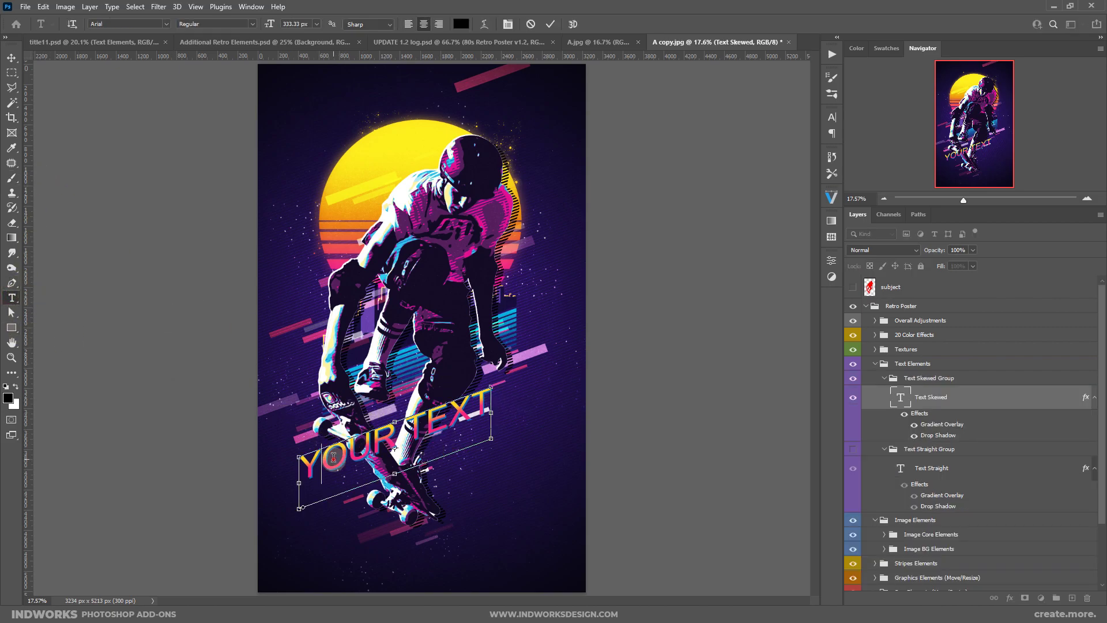
pyautogui.hotkey('ctrl', 'a')
pyautogui.write('RETRO')
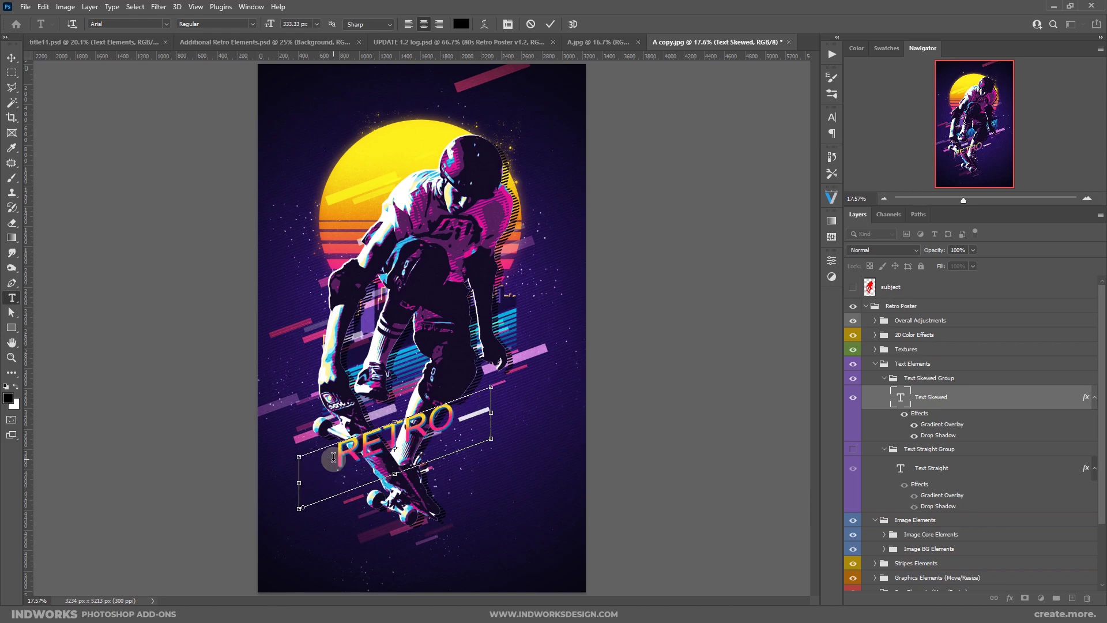
pyautogui.click(984, 396)
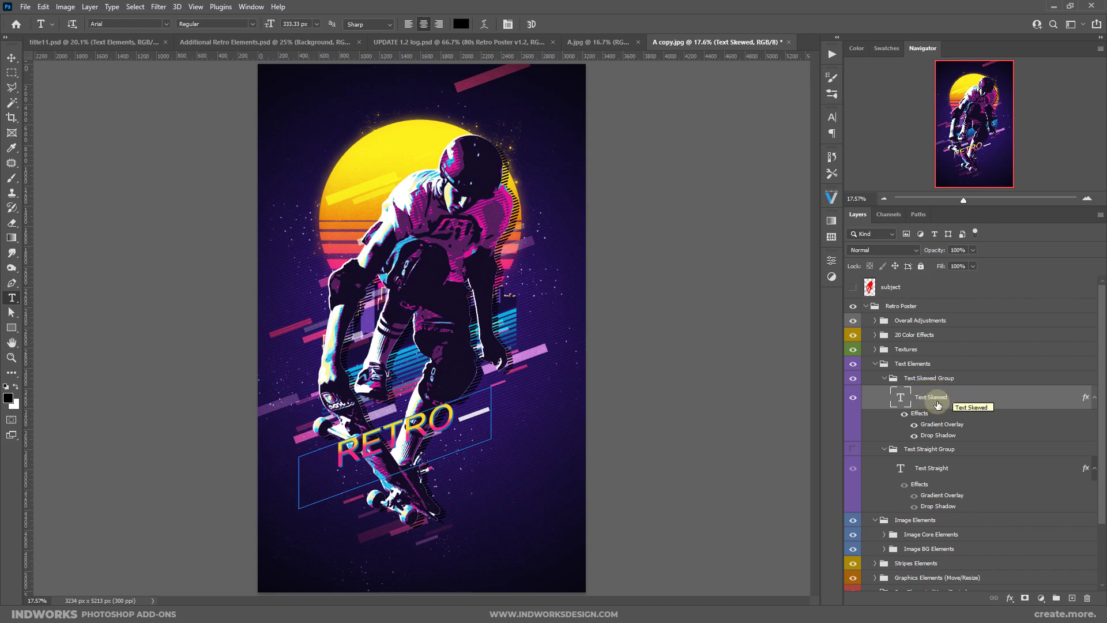
pyautogui.click(854, 378)
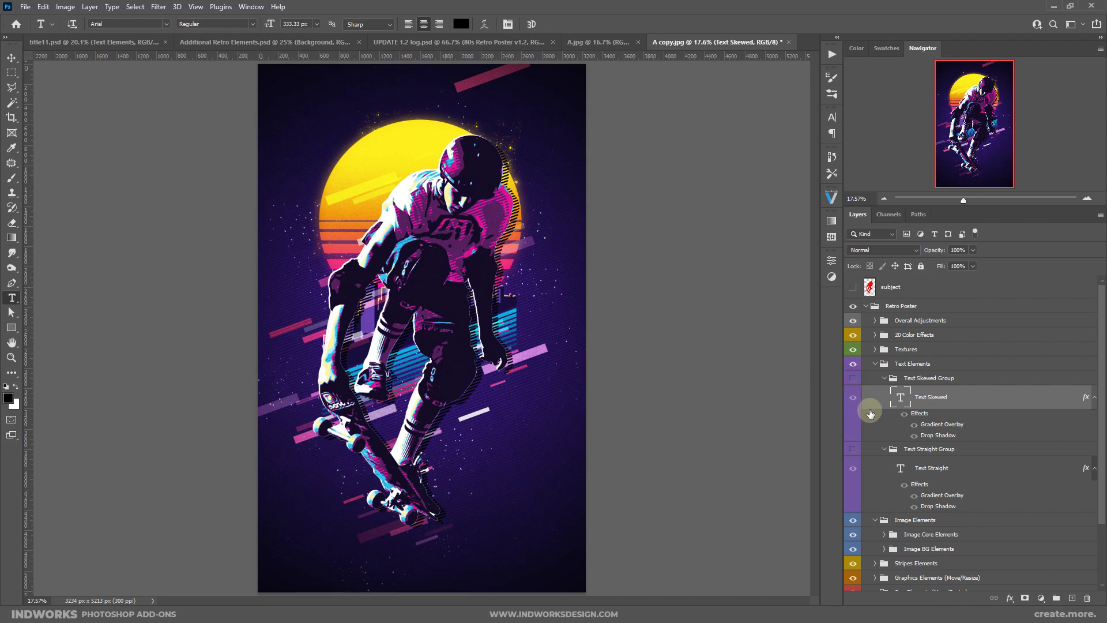
pyautogui.click(946, 366)
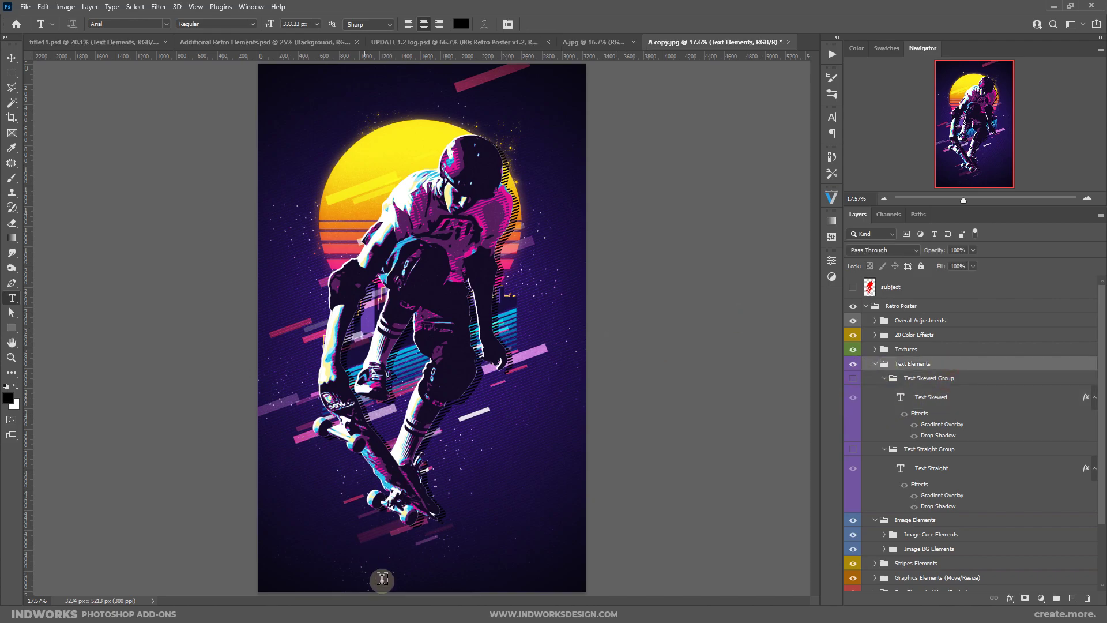
# Step: In File Explorer, go to main_files_80s_retro_poster_1.2 and select Additional Retro Elements.psd
pyautogui.hotkey('alt', 'Tab')
pyautogui.click(227, 92)
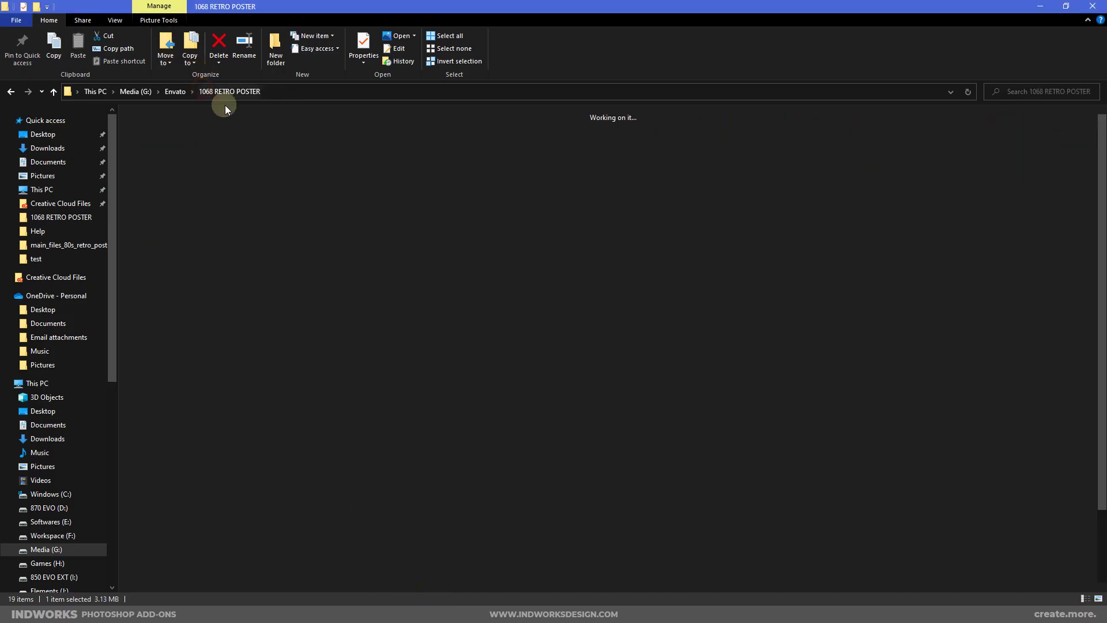
pyautogui.doubleClick(460, 147)
pyautogui.click(179, 141)
# Step: Open Additional Retro Elements.psd and copy the SUPER RETRO layer to the poster's bottom
pyautogui.doubleClick(180, 141)
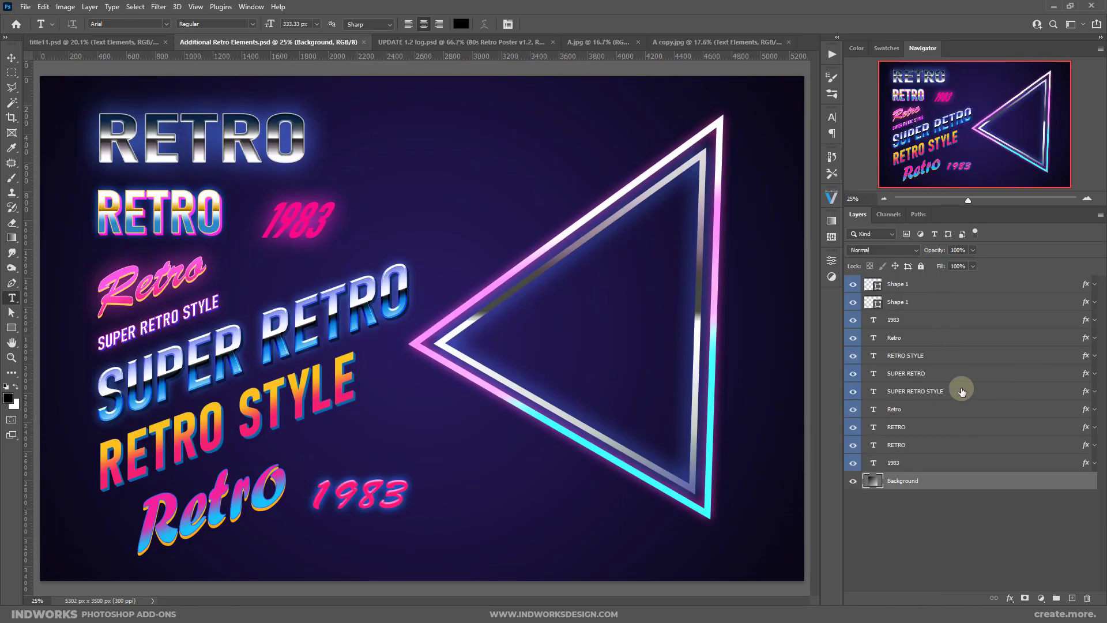
pyautogui.click(936, 375)
pyautogui.click(853, 374)
pyautogui.click(853, 373)
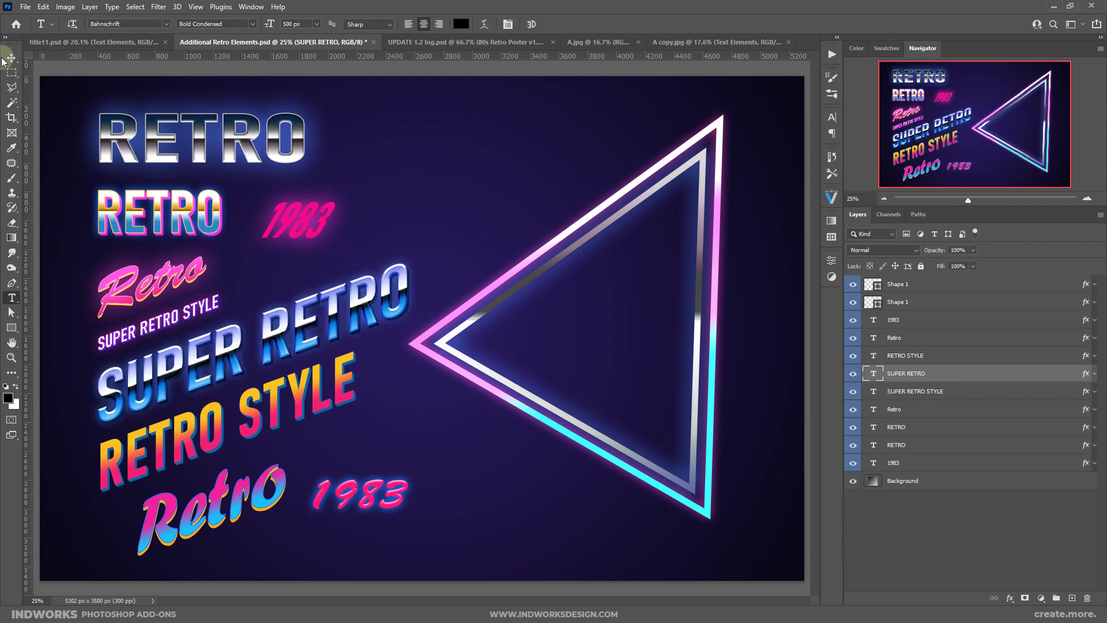
pyautogui.click(11, 58)
pyautogui.click(944, 376)
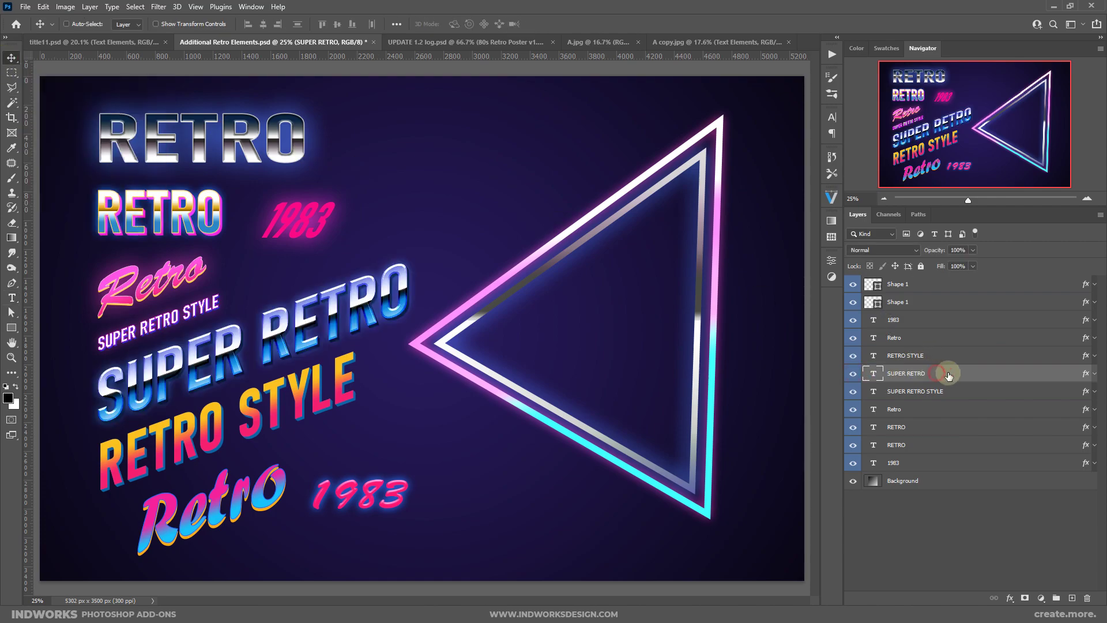
pyautogui.moveTo(943, 375); pyautogui.dragTo(506, 282)
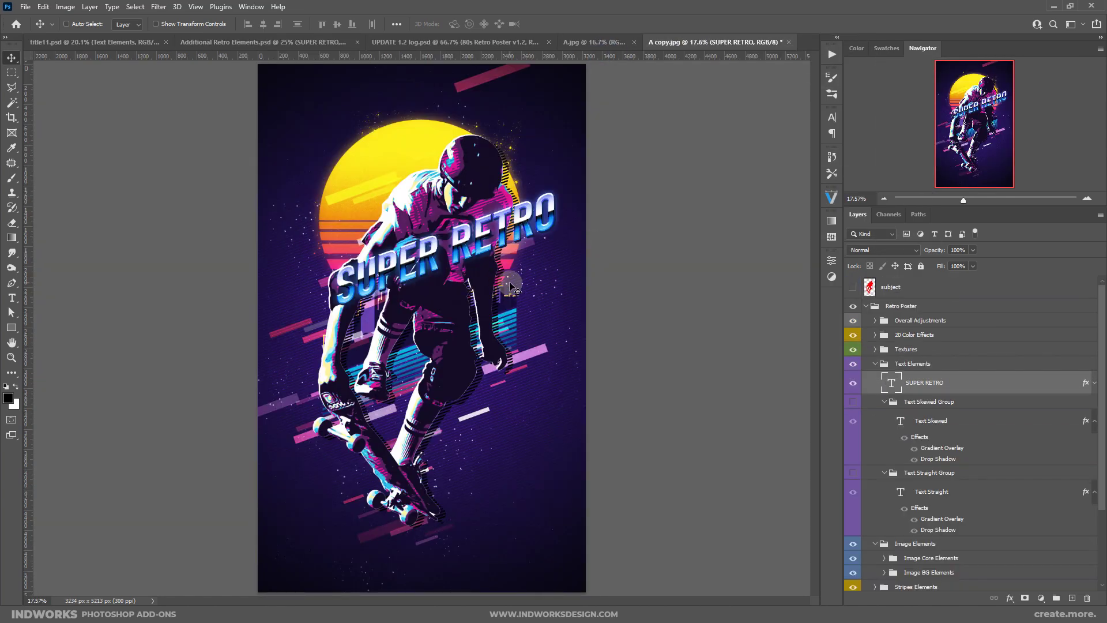
pyautogui.moveTo(471, 239); pyautogui.dragTo(449, 448)
# Step: Set the SUPER RETRO text in American Captain at 549 px
pyautogui.doubleClick(882, 383)
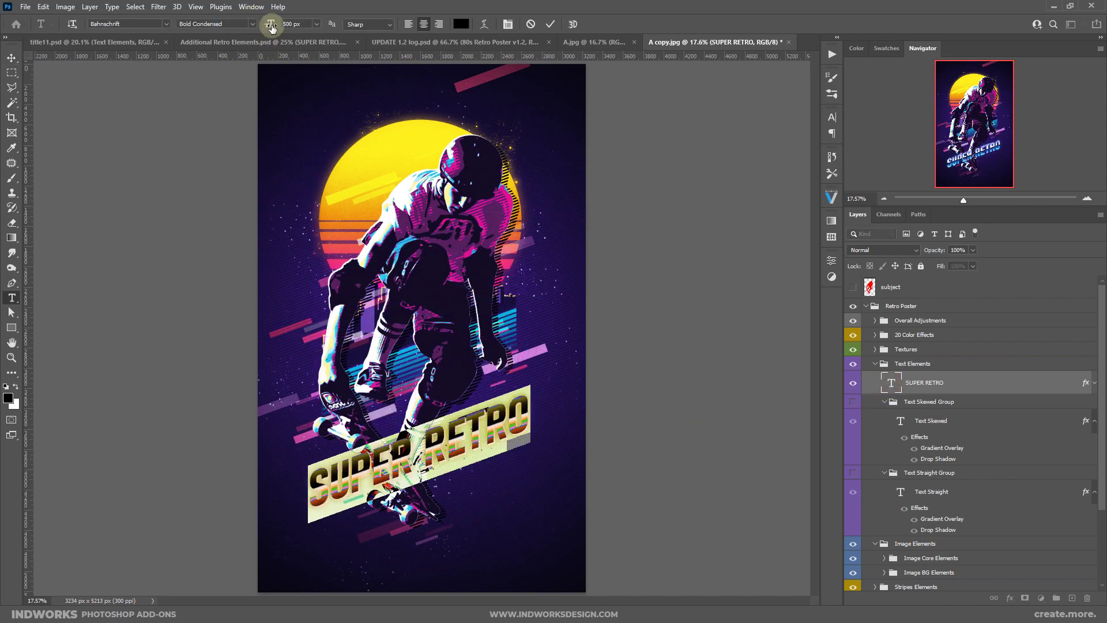
pyautogui.moveTo(268, 26)
pyautogui.mouseDown()
pyautogui.moveTo(284, 10)
pyautogui.moveTo(290, 23)
pyautogui.mouseUp()
pyautogui.click(166, 23)
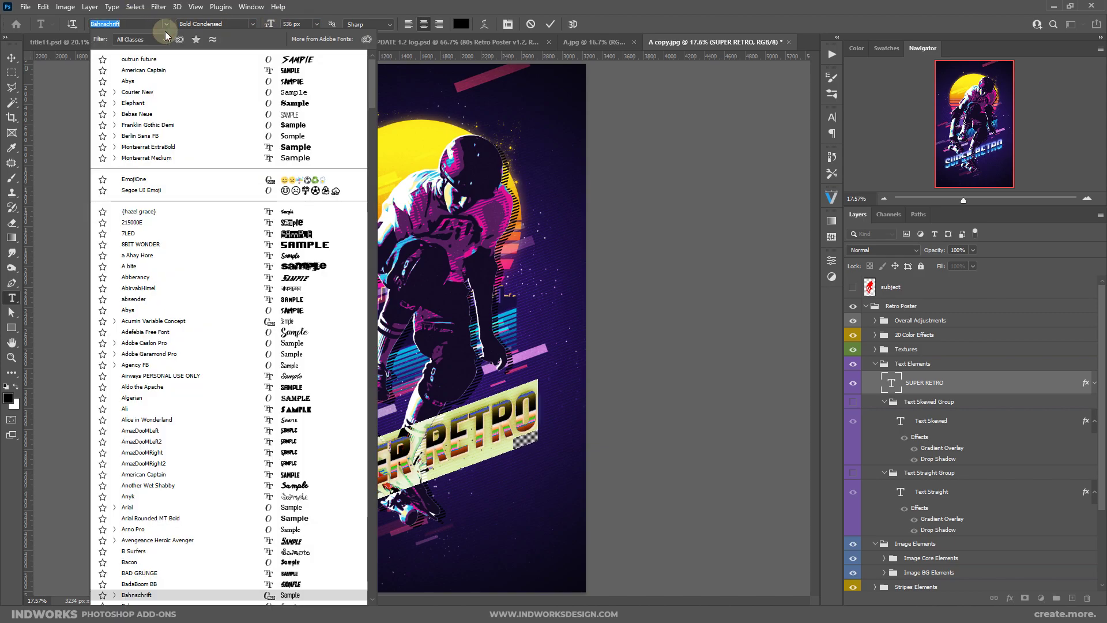
pyautogui.click(143, 69)
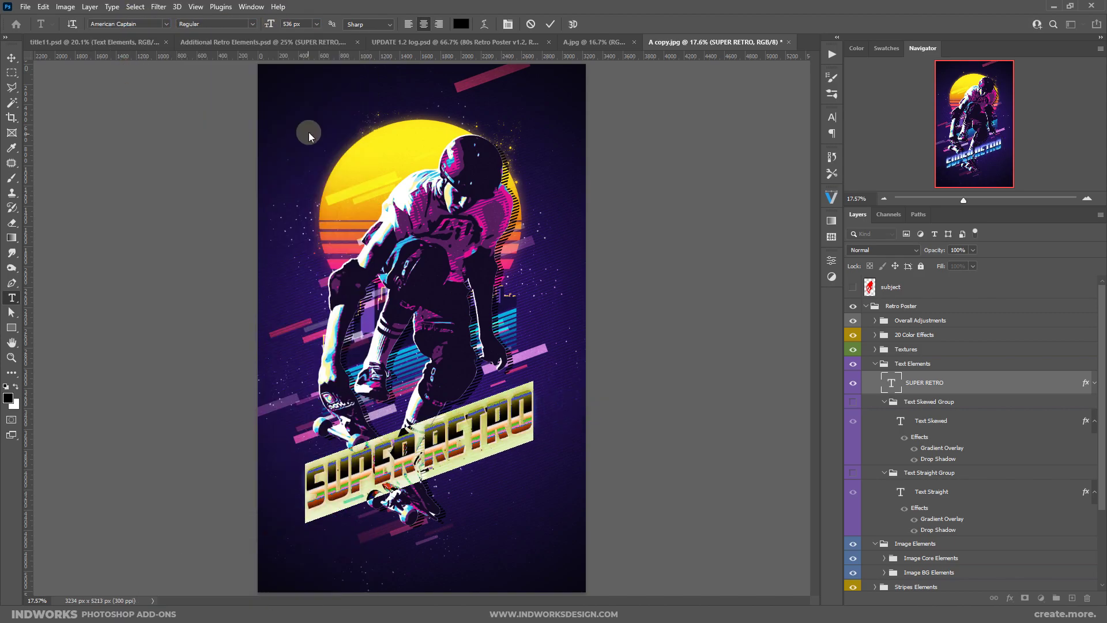
pyautogui.moveTo(263, 23); pyautogui.dragTo(294, 22)
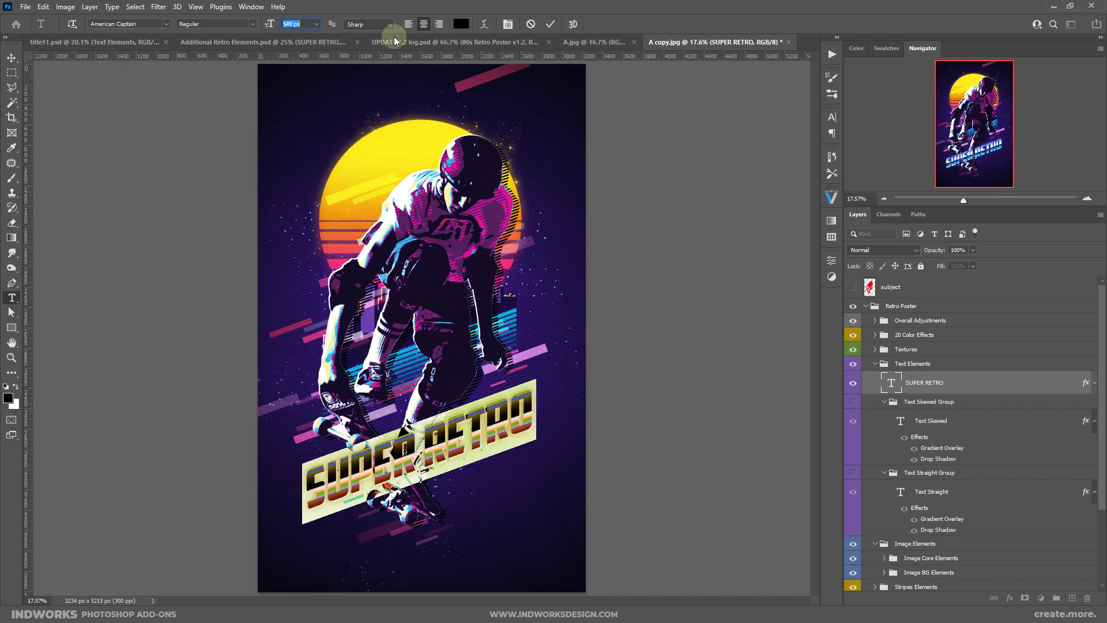
pyautogui.click(542, 25)
pyautogui.press('v')
pyautogui.click(986, 394)
pyautogui.moveTo(984, 389); pyautogui.dragTo(701, 428)
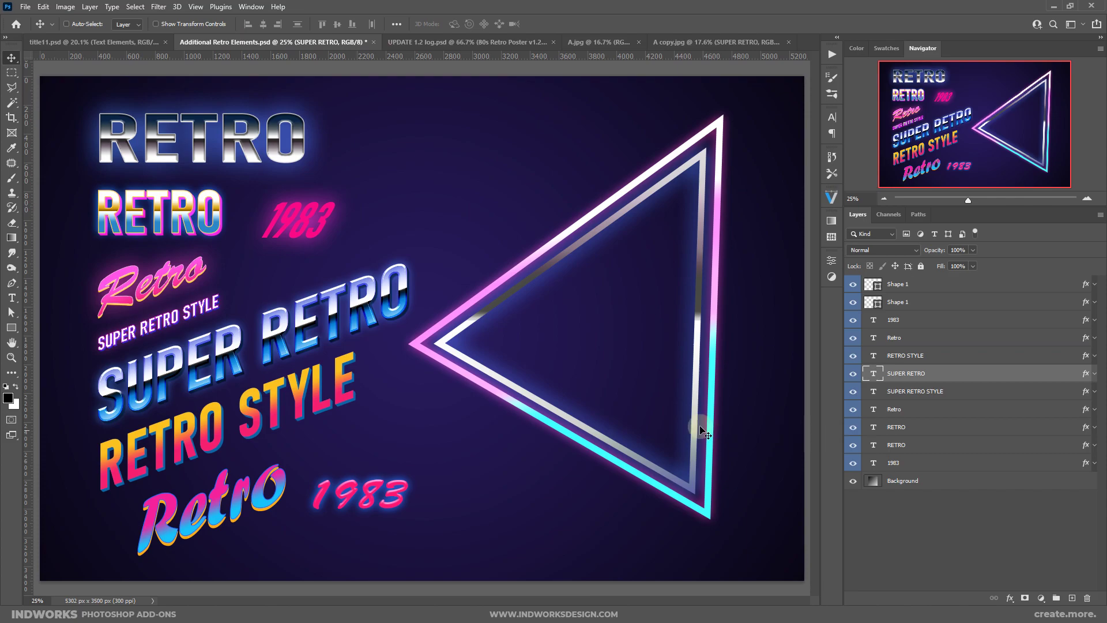
# Step: Copy the 1983 text into the poster below RETRO and rotate it upward
pyautogui.click(930, 317)
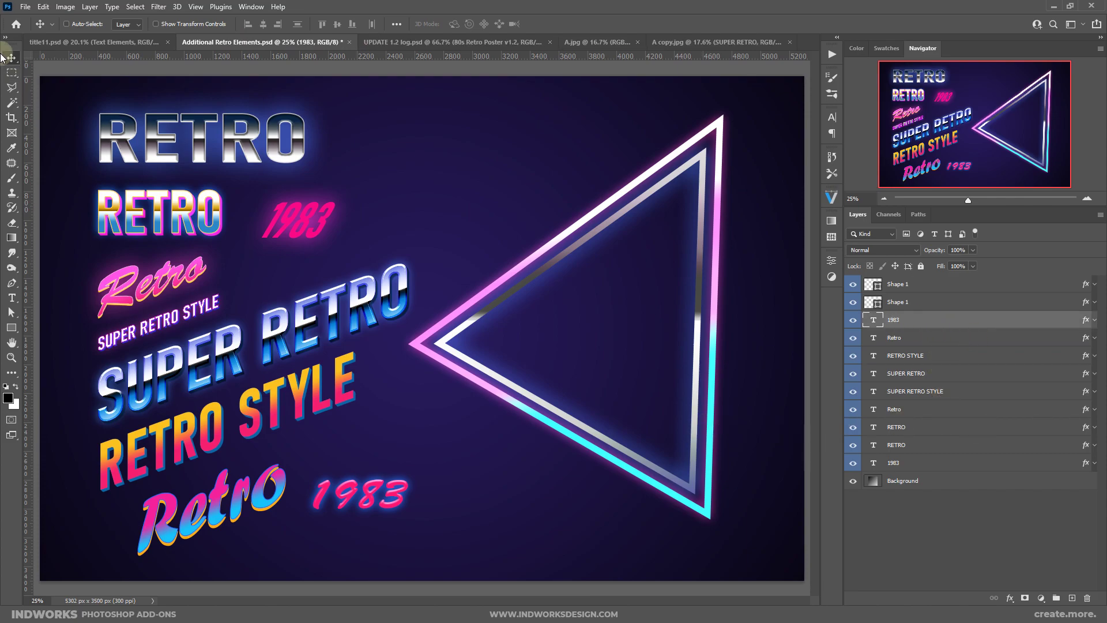
pyautogui.moveTo(928, 319); pyautogui.dragTo(471, 518)
pyautogui.click(937, 388)
pyautogui.moveTo(427, 490); pyautogui.dragTo(529, 506)
pyautogui.click(952, 384)
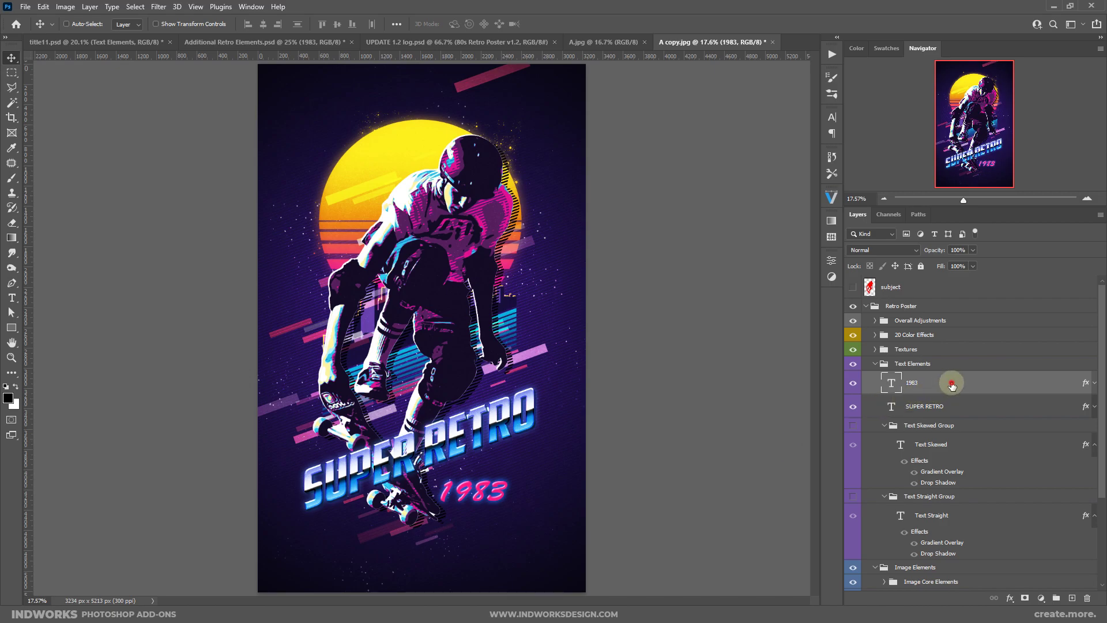
pyautogui.hotkey('ctrl', 't')
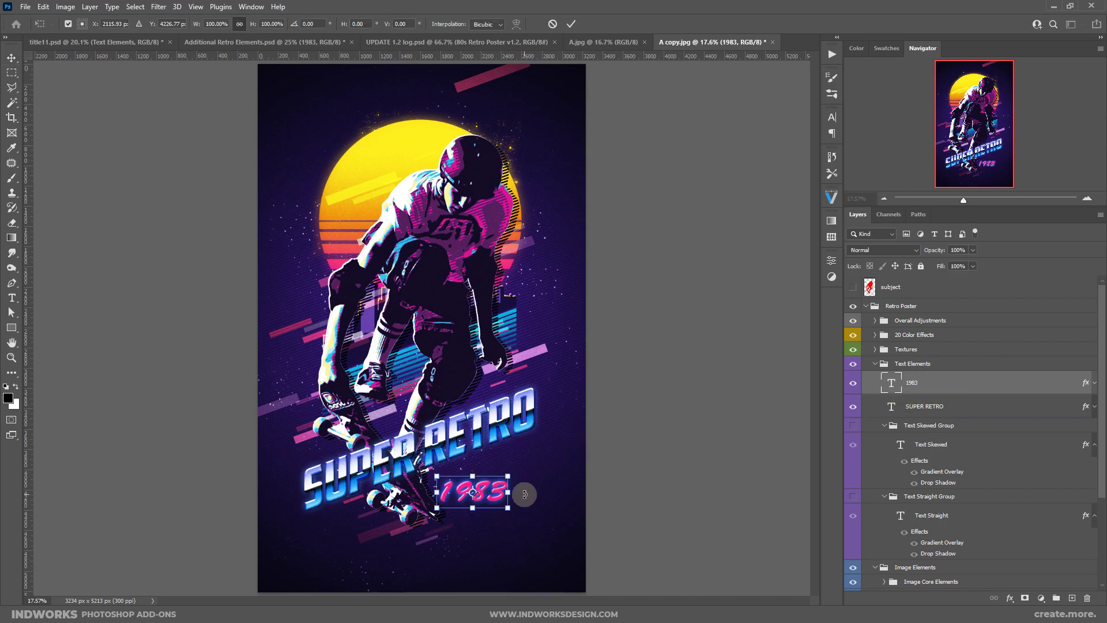
pyautogui.moveTo(509, 495); pyautogui.dragTo(505, 475)
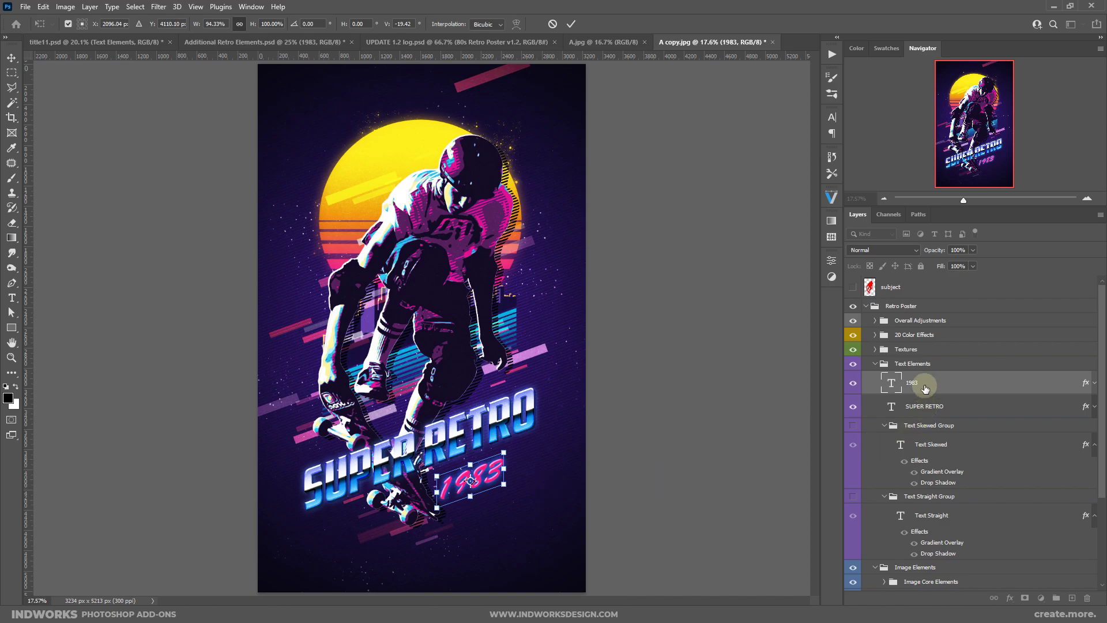
pyautogui.click(571, 26)
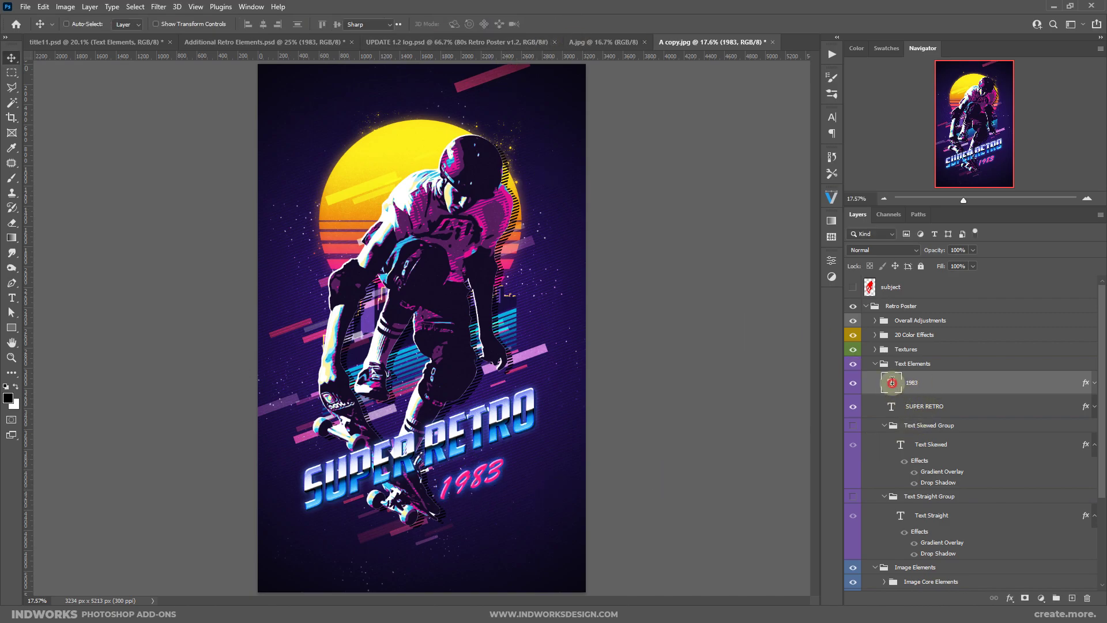
# Step: Change the 1983 font to outrun future and shift it slightly right under RETRO
pyautogui.doubleClick(892, 383)
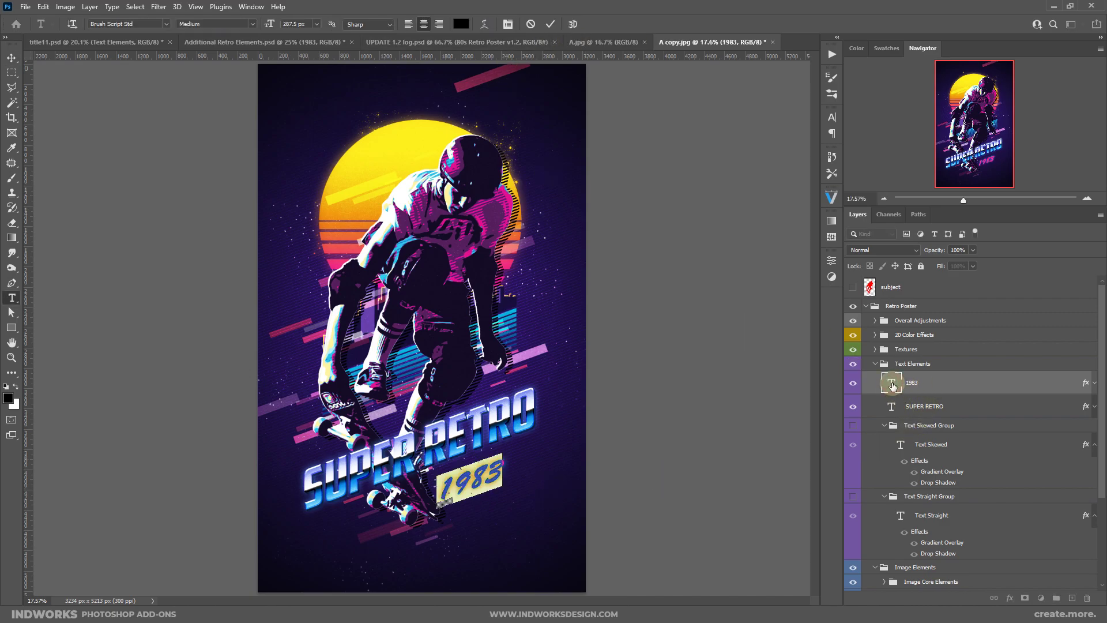
pyautogui.click(166, 24)
pyautogui.moveTo(369, 103); pyautogui.dragTo(369, 55)
pyautogui.click(161, 70)
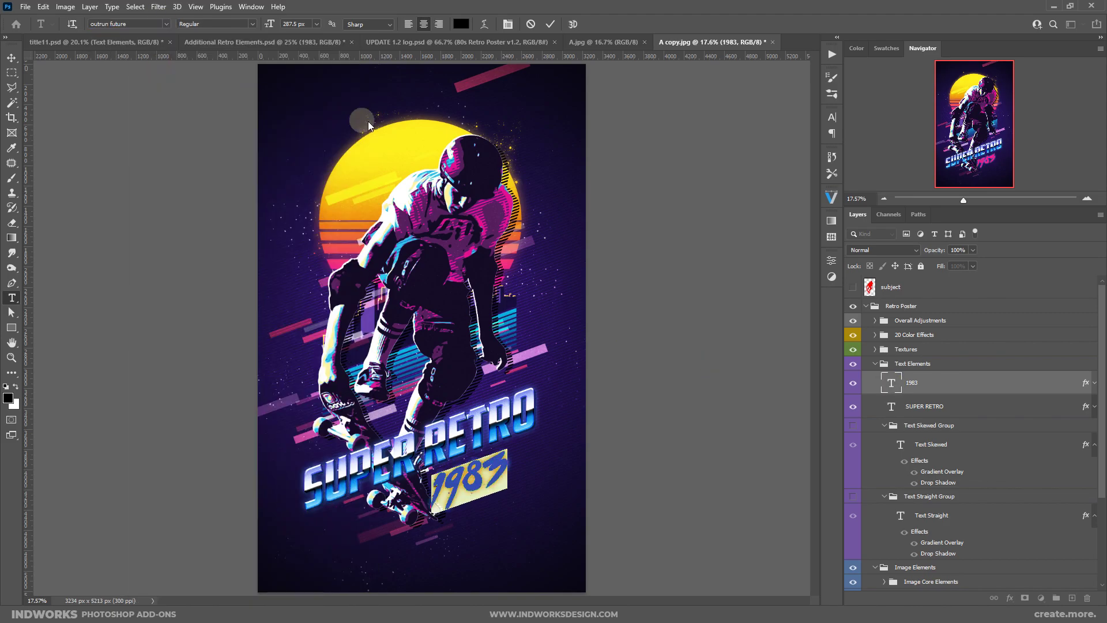
pyautogui.click(550, 24)
pyautogui.press('v')
pyautogui.moveTo(487, 465); pyautogui.dragTo(499, 467)
pyautogui.moveTo(1101, 401); pyautogui.dragTo(1097, 522)
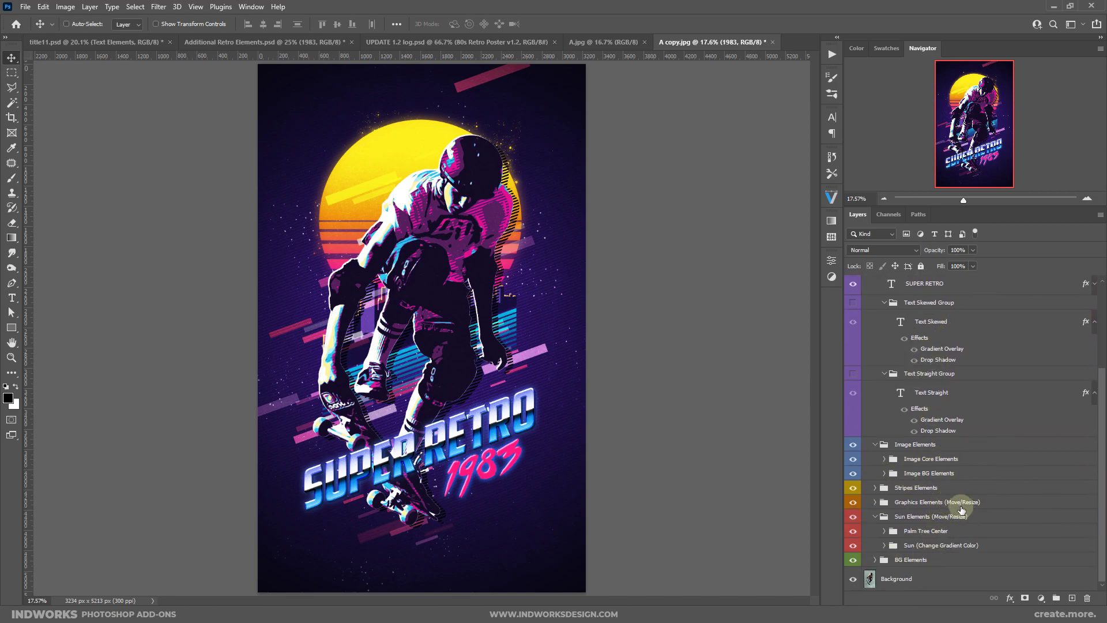
# Step: Scale the Graphics Elements group to 135% and nudge it slightly down
pyautogui.click(923, 502)
pyautogui.click(857, 503)
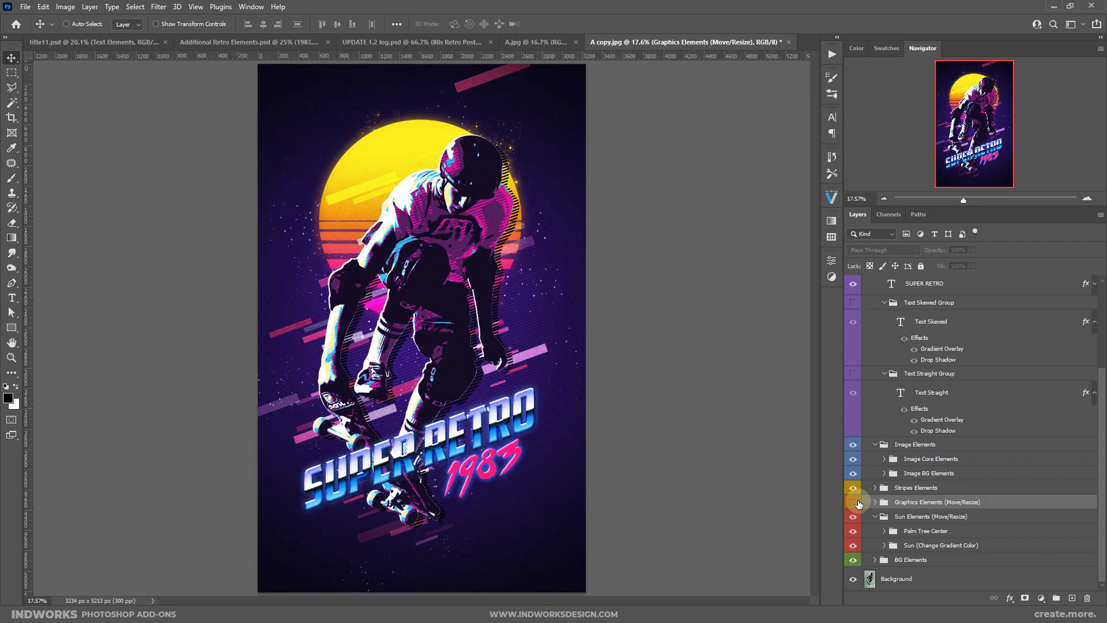
pyautogui.click(857, 503)
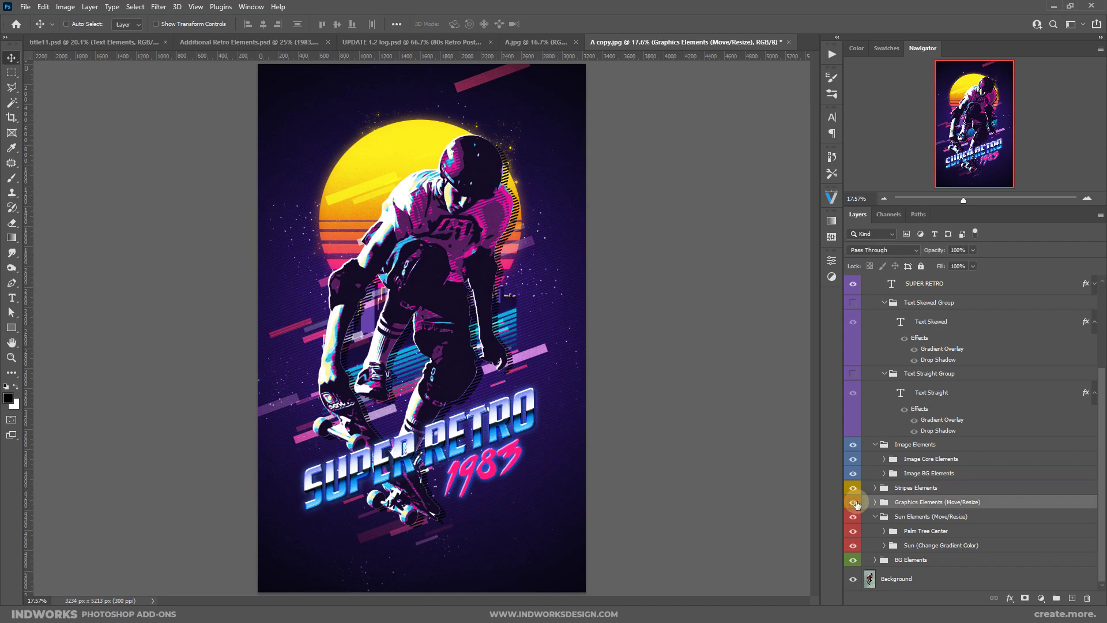
pyautogui.click(1000, 504)
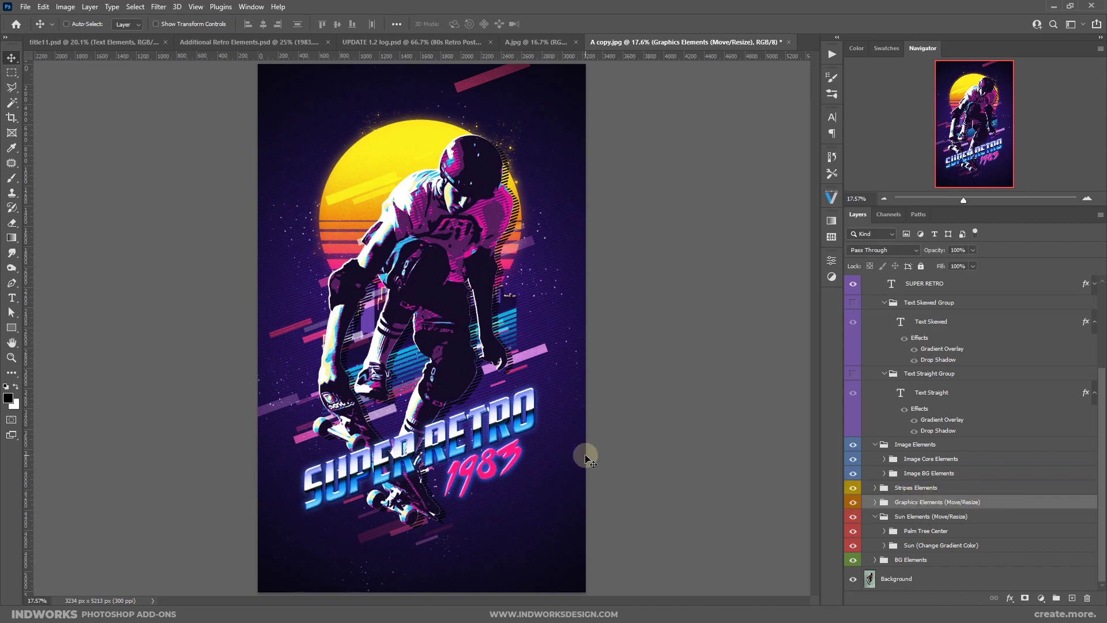
pyautogui.click(986, 502)
pyautogui.hotkey('ctrl', 't')
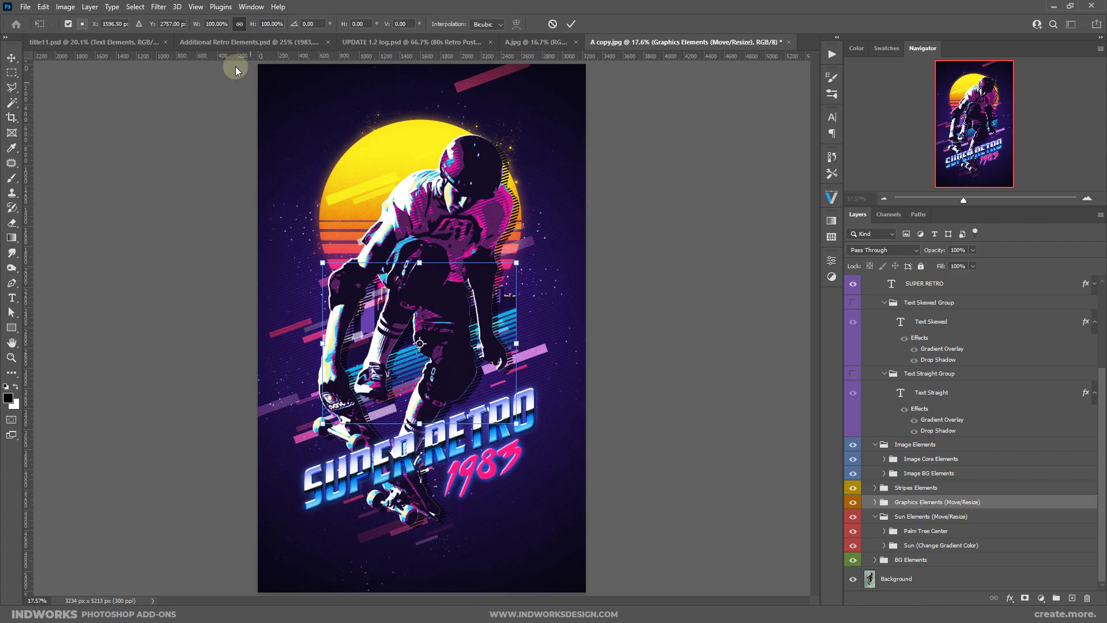
pyautogui.moveTo(198, 27); pyautogui.dragTo(218, 32)
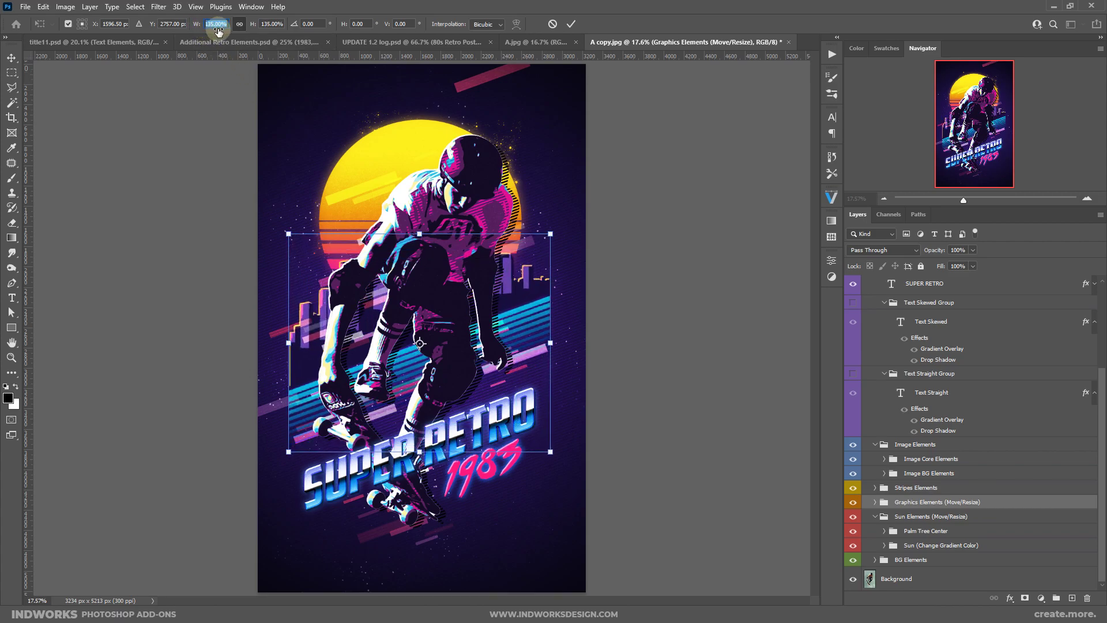
pyautogui.click(448, 304)
pyautogui.moveTo(449, 308); pyautogui.dragTo(449, 311)
pyautogui.click(571, 24)
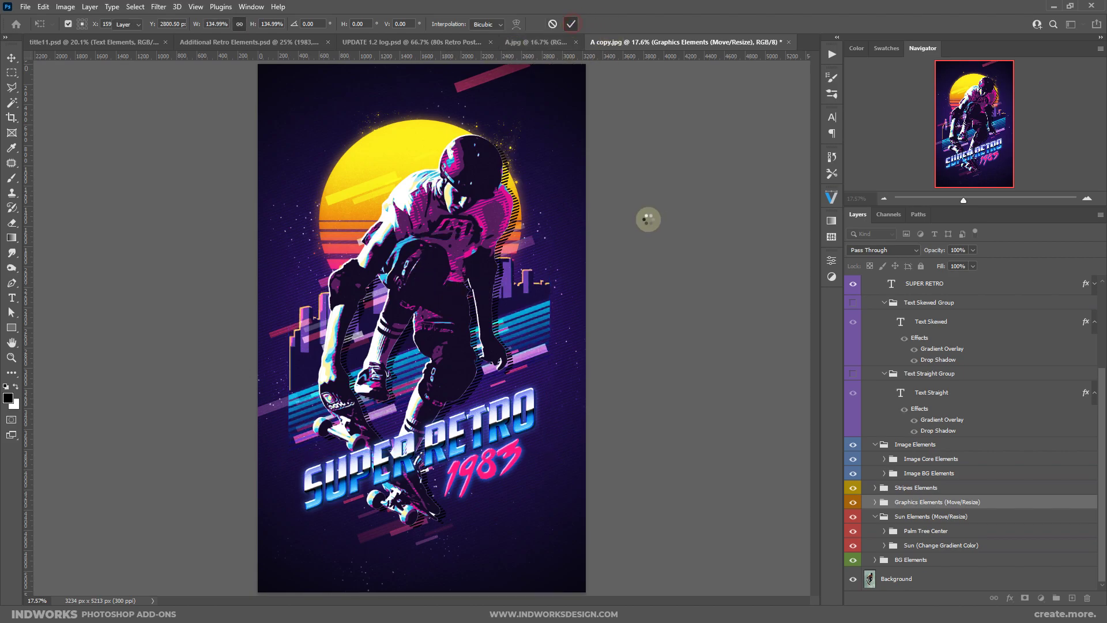
# Step: Enlarge the Text Elements group (SUPER RETRO 1983 title) to 111%
pyautogui.scroll(3, 922, 404)
pyautogui.click(910, 315)
pyautogui.hotkey('ctrl', 't')
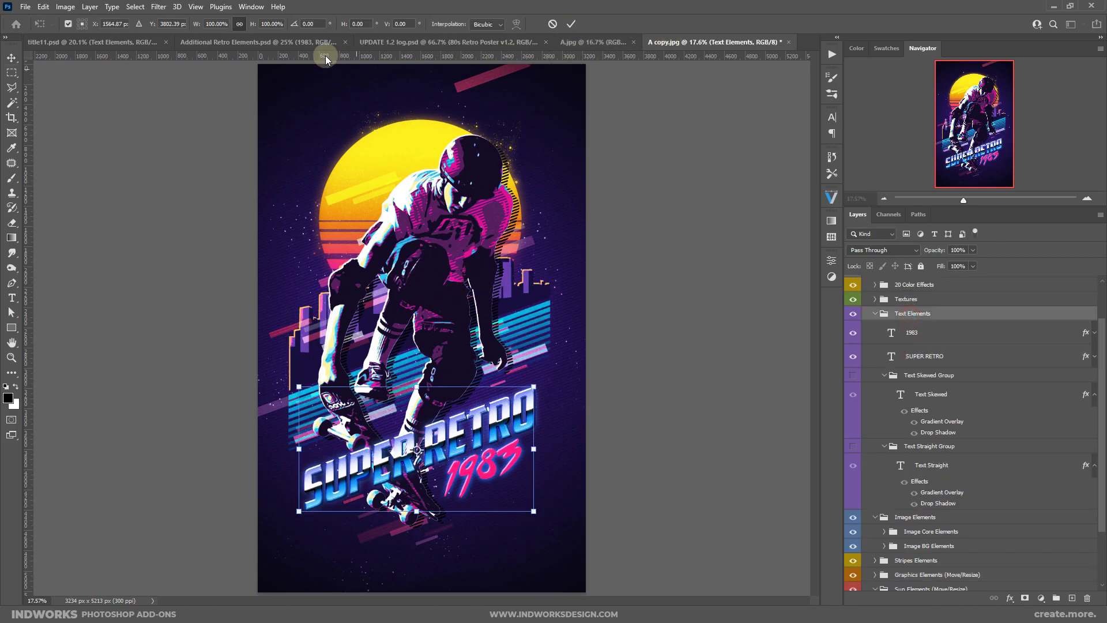
pyautogui.moveTo(194, 27); pyautogui.dragTo(239, 24)
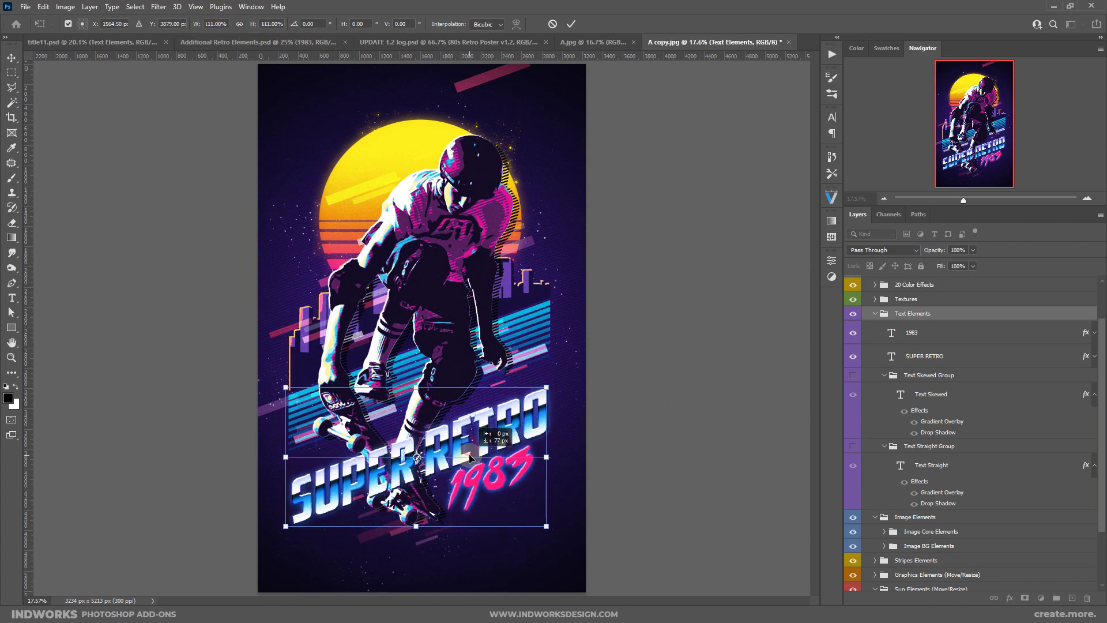
pyautogui.click(571, 24)
pyautogui.scroll(-1, 981, 531)
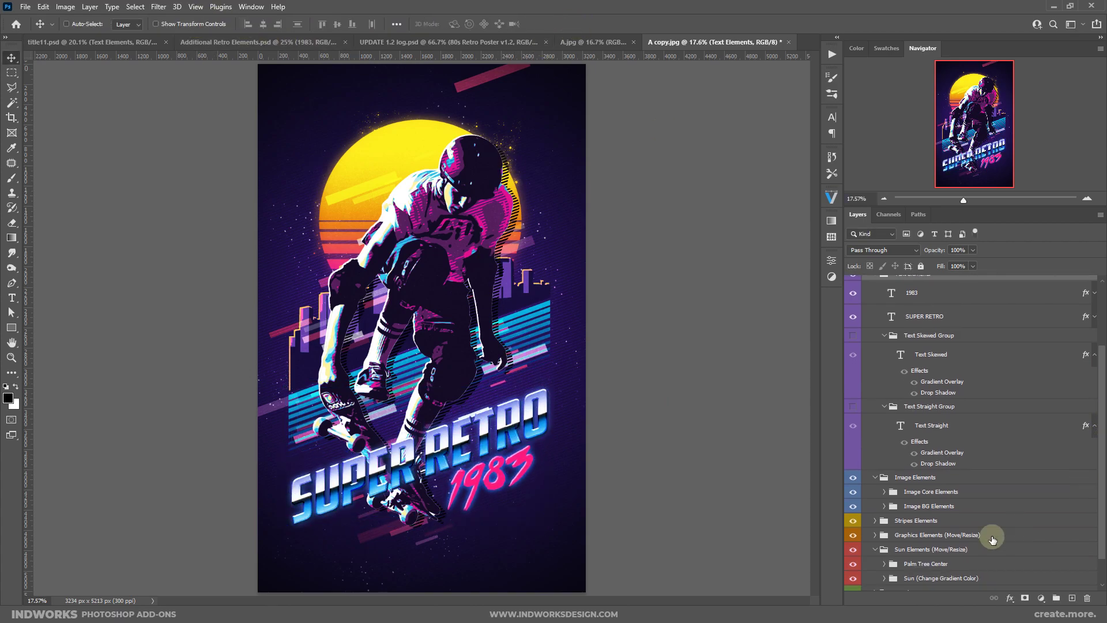
pyautogui.click(949, 521)
# Step: Copy the neon triangle Shape 1 from Additional Retro Elements into the poster, tilted and lowered
pyautogui.click(196, 42)
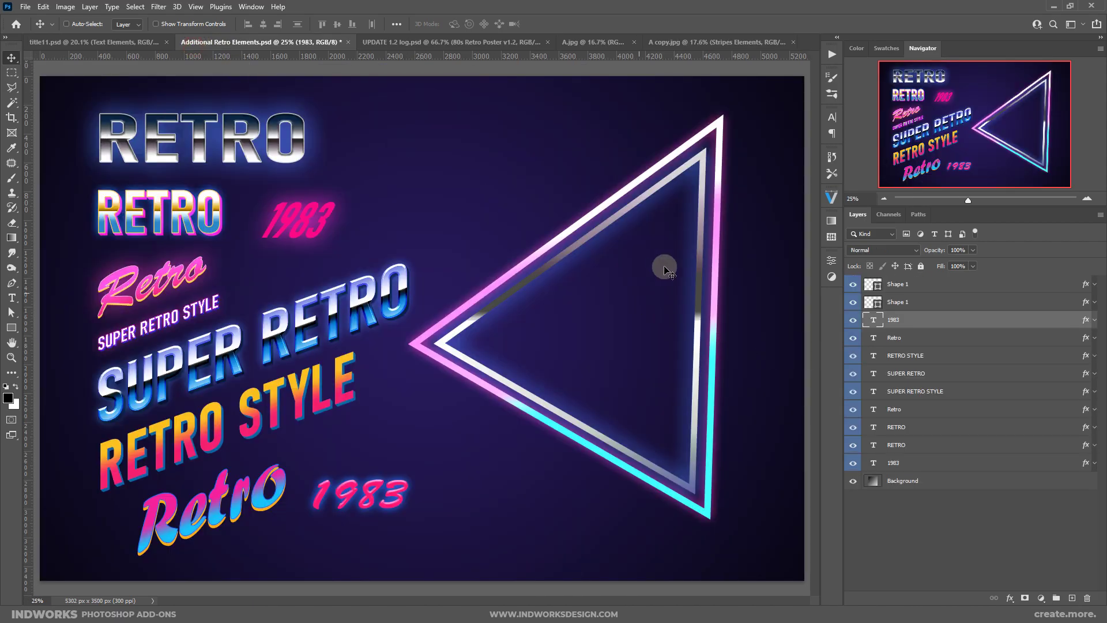
pyautogui.click(954, 284)
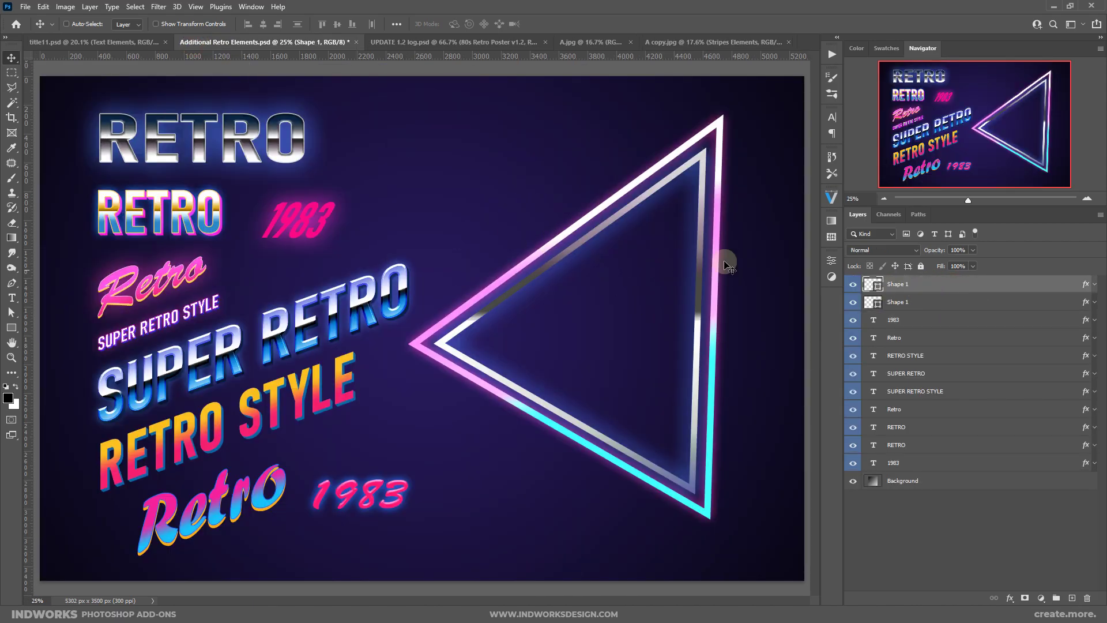
pyautogui.moveTo(946, 286); pyautogui.dragTo(428, 282)
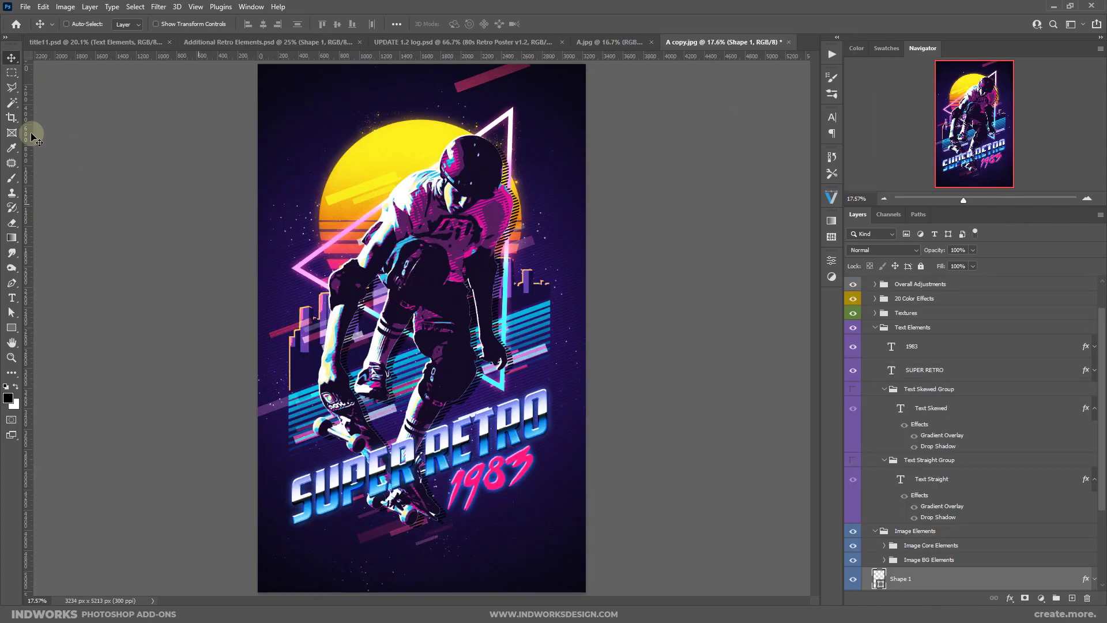
pyautogui.hotkey('ctrl', 't')
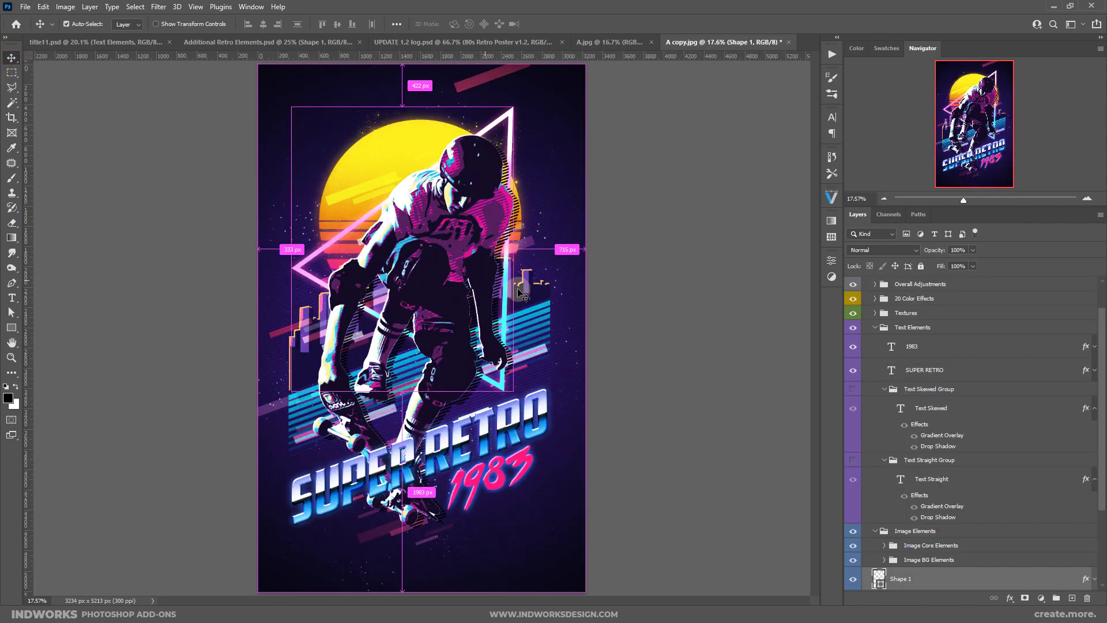
pyautogui.moveTo(547, 99)
pyautogui.mouseDown()
pyautogui.moveTo(565, 139)
pyautogui.moveTo(558, 115)
pyautogui.mouseUp()
pyautogui.moveTo(480, 196); pyautogui.dragTo(475, 244)
pyautogui.press('Return')
# Step: Restack Shape 1 below Graphics Elements, just above Sun Elements
pyautogui.scroll(-3, 980, 426)
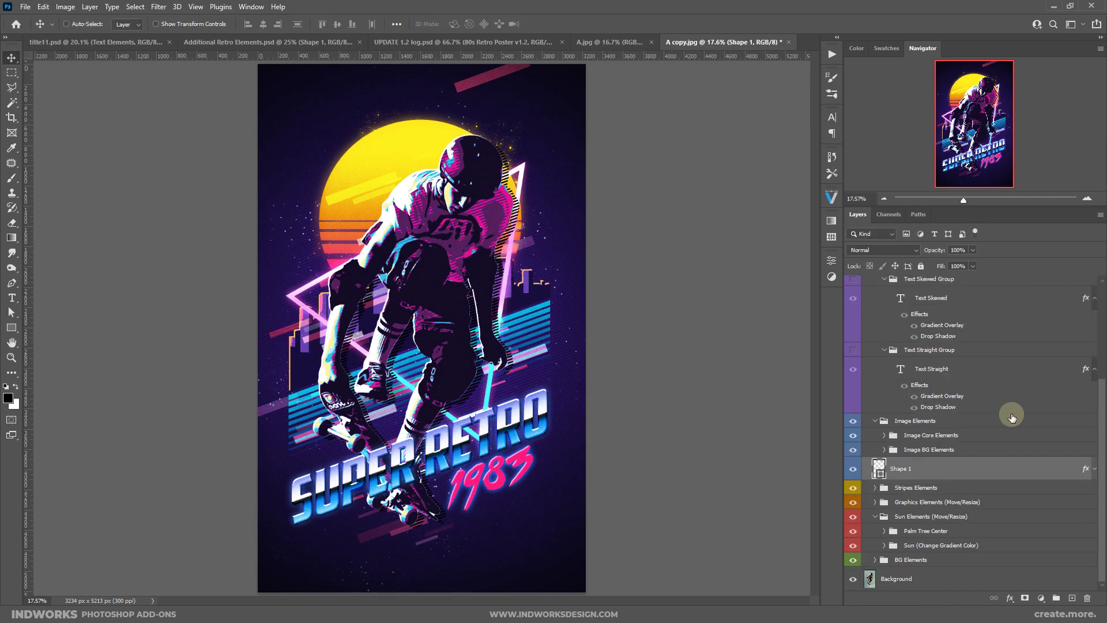
pyautogui.moveTo(927, 468); pyautogui.dragTo(928, 505)
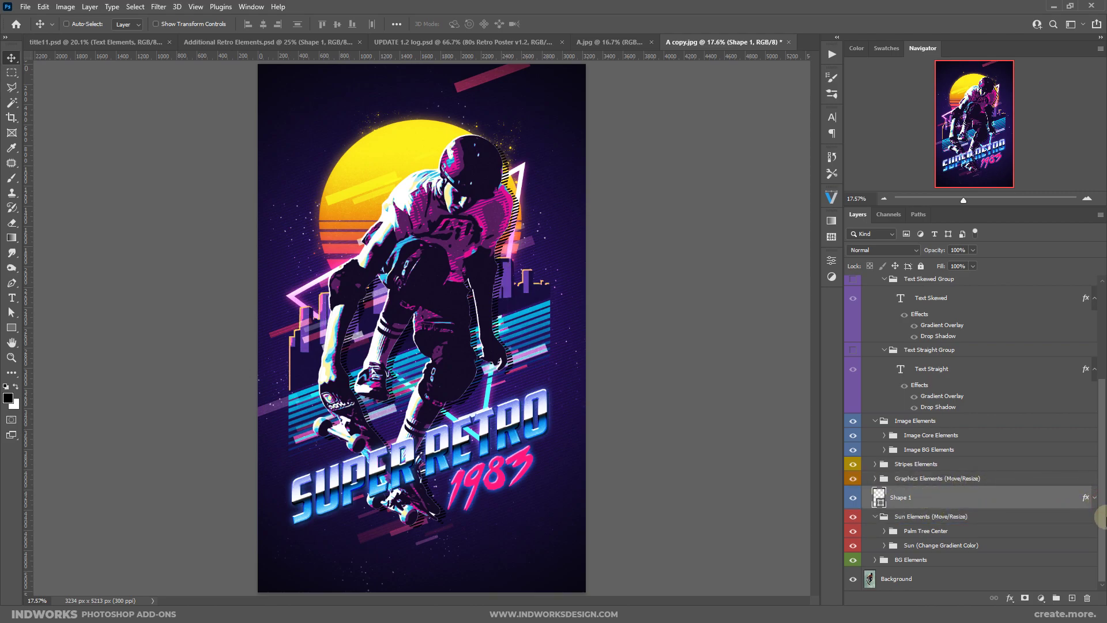
pyautogui.click(957, 560)
# Step: Expand BG Elements and toggle the BG Vignette, Stars Glow and BG Hatching layers
pyautogui.click(876, 560)
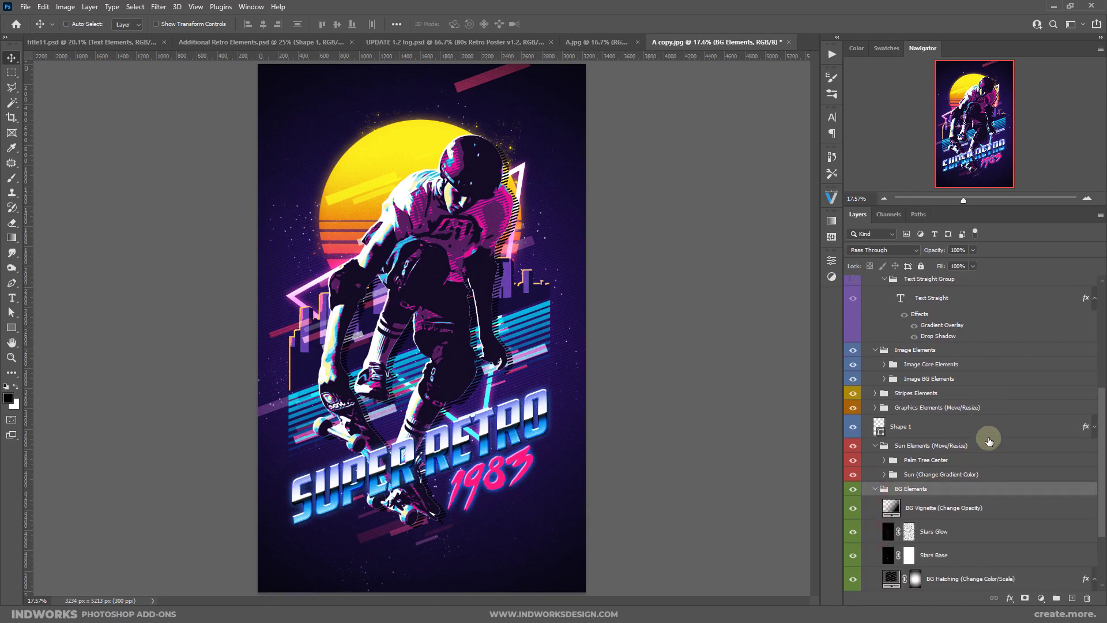
pyautogui.scroll(-3, 988, 438)
pyautogui.click(997, 416)
pyautogui.click(852, 415)
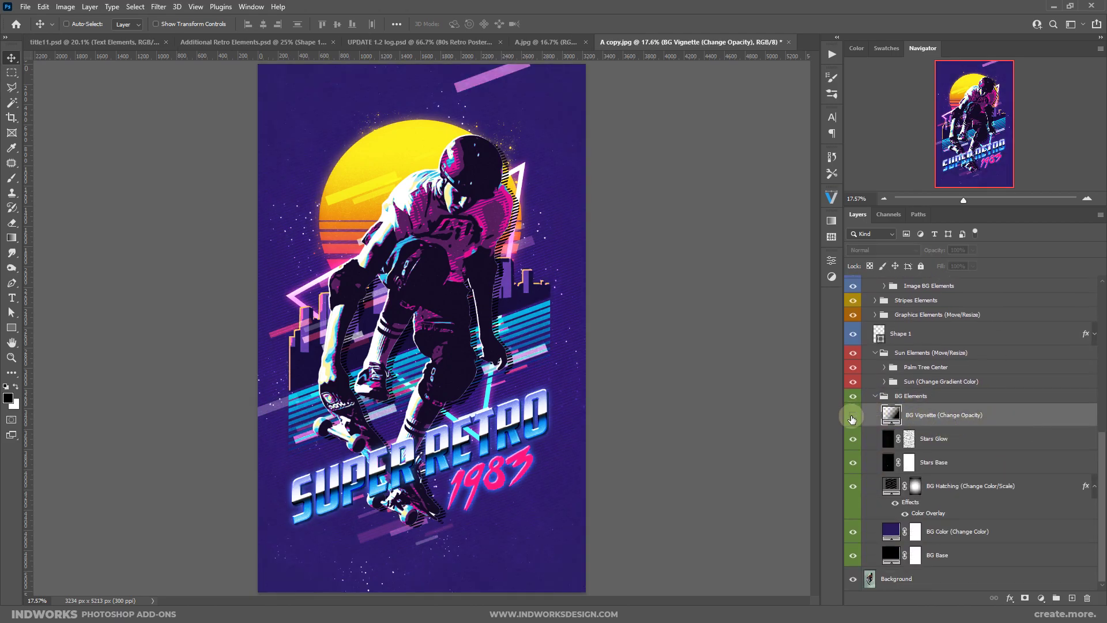
pyautogui.click(851, 416)
pyautogui.click(974, 438)
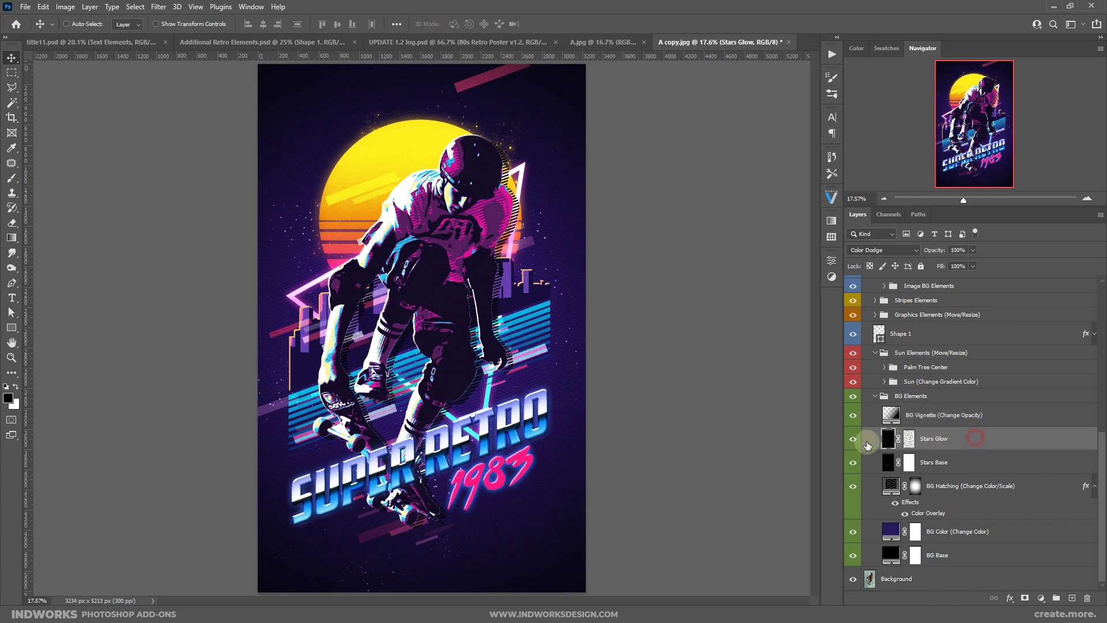
pyautogui.click(853, 440)
pyautogui.click(1006, 489)
pyautogui.click(851, 489)
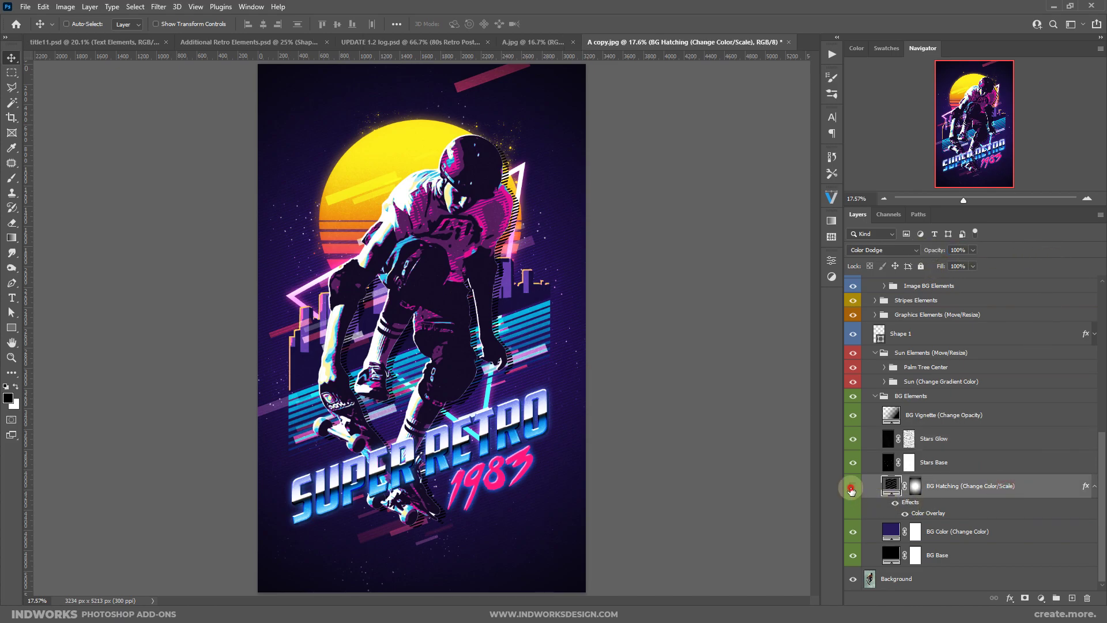
# Step: Preview a darker BG Color fill, cancel it, and zoom in on the skater and triangle
pyautogui.click(976, 534)
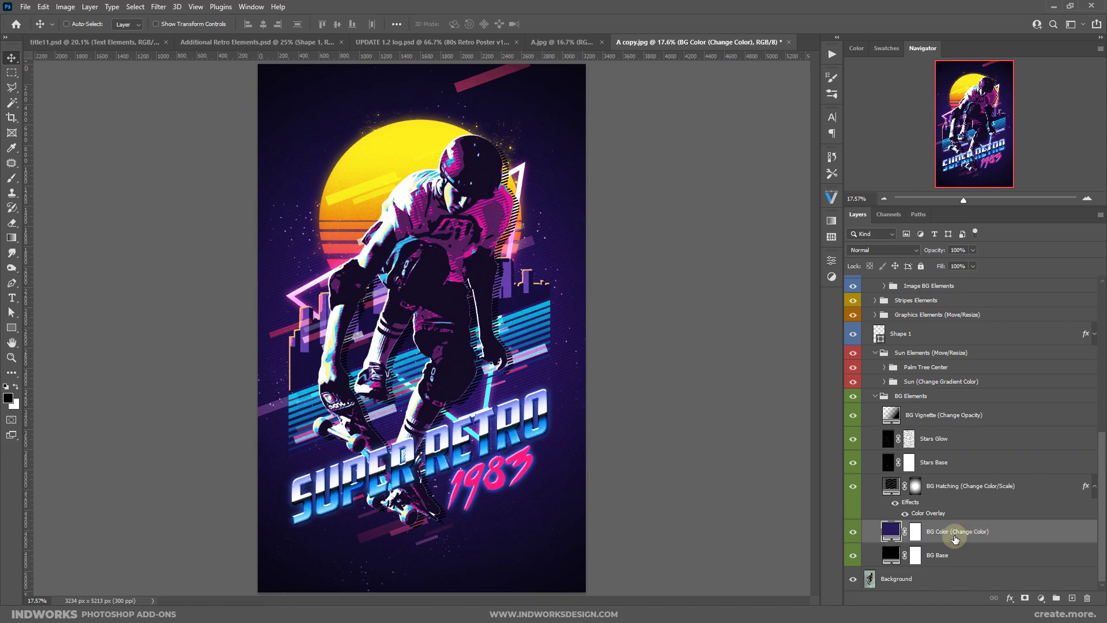
pyautogui.doubleClick(888, 531)
pyautogui.moveTo(934, 470)
pyautogui.mouseDown()
pyautogui.moveTo(909, 470)
pyautogui.moveTo(919, 518)
pyautogui.mouseUp()
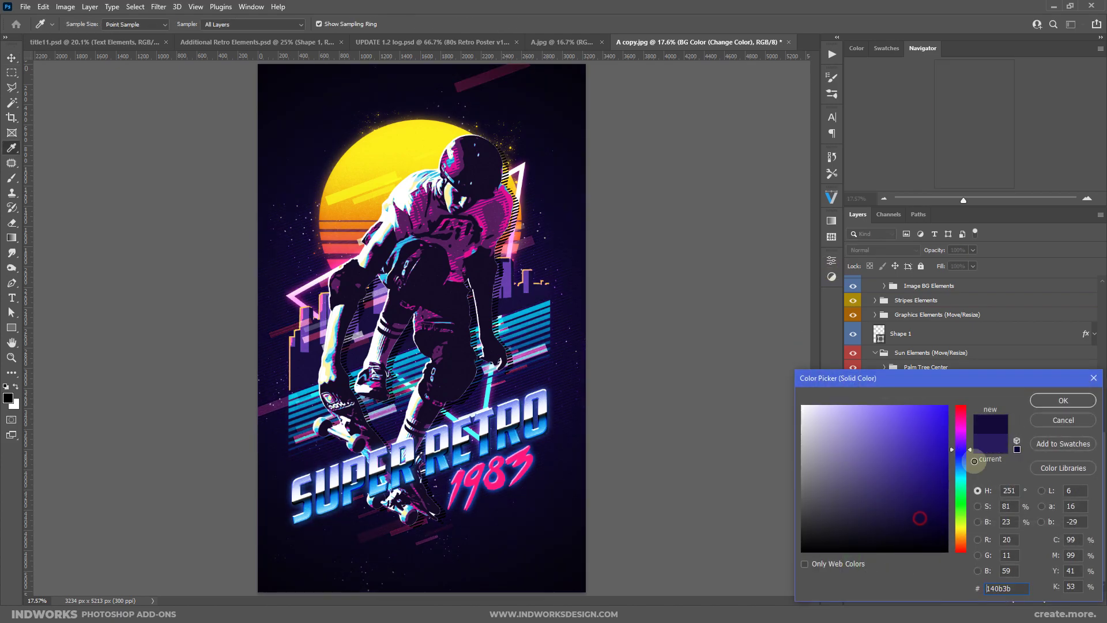
pyautogui.click(1063, 420)
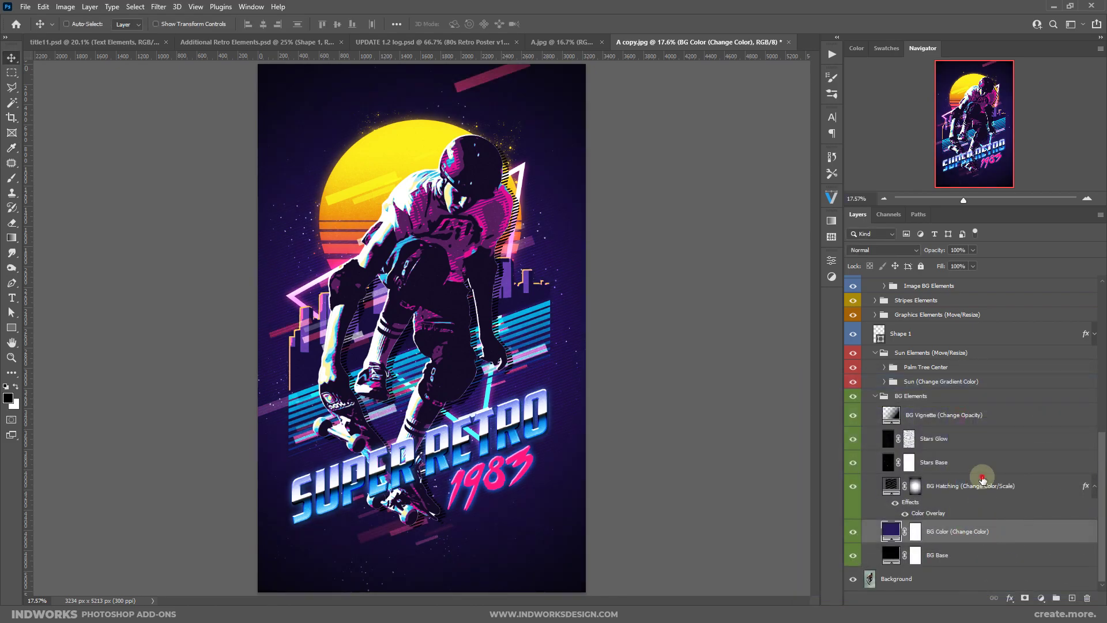
pyautogui.click(946, 486)
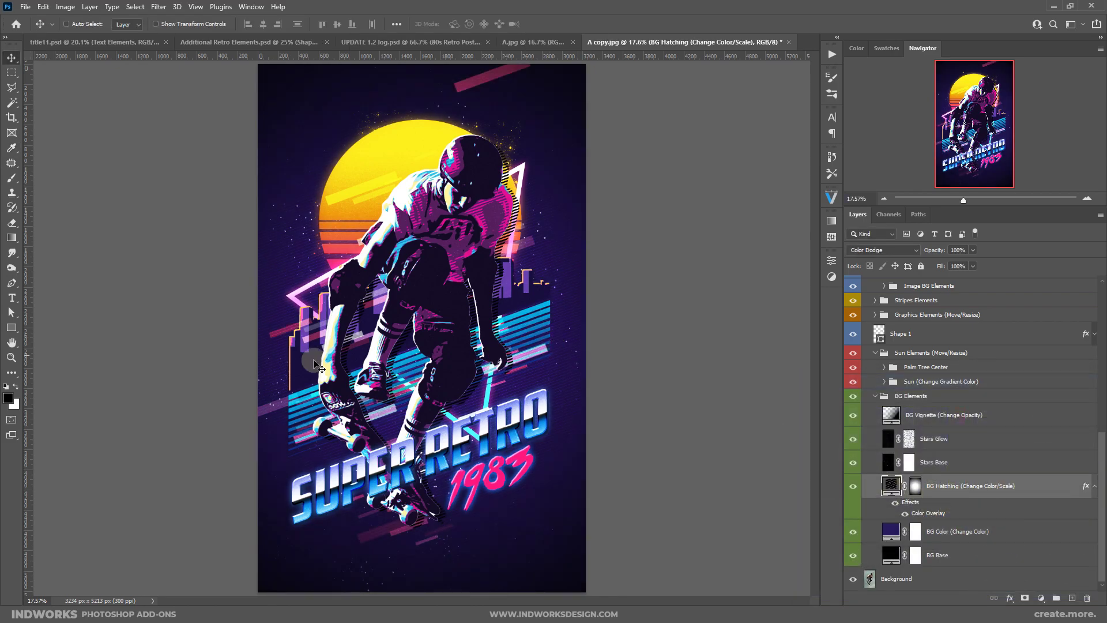
pyautogui.click(12, 358)
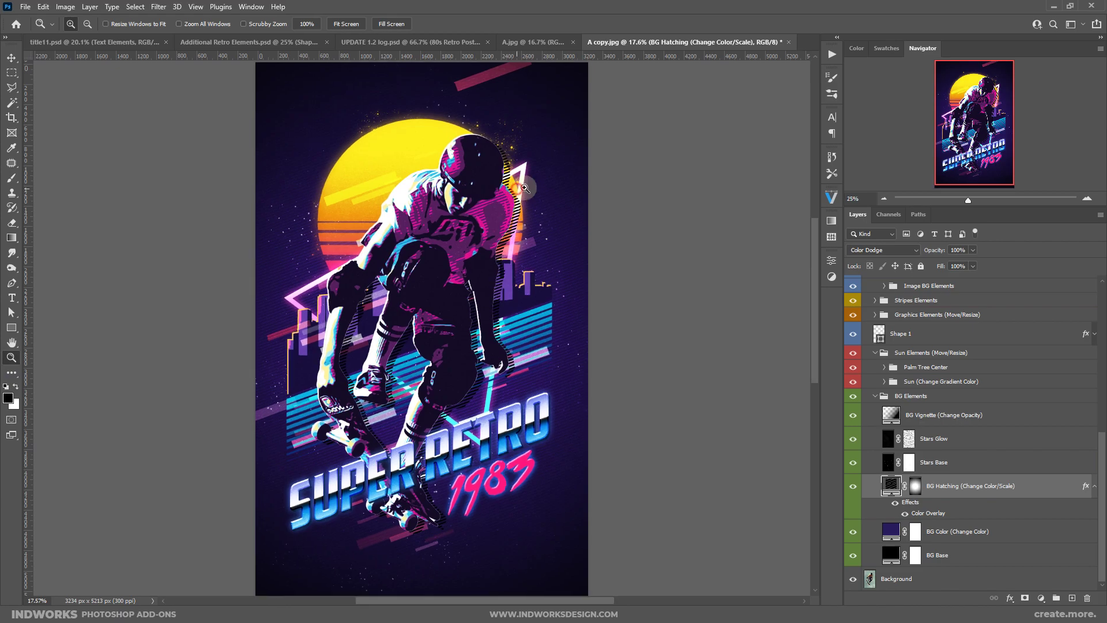
pyautogui.click(470, 176)
pyautogui.click(644, 254)
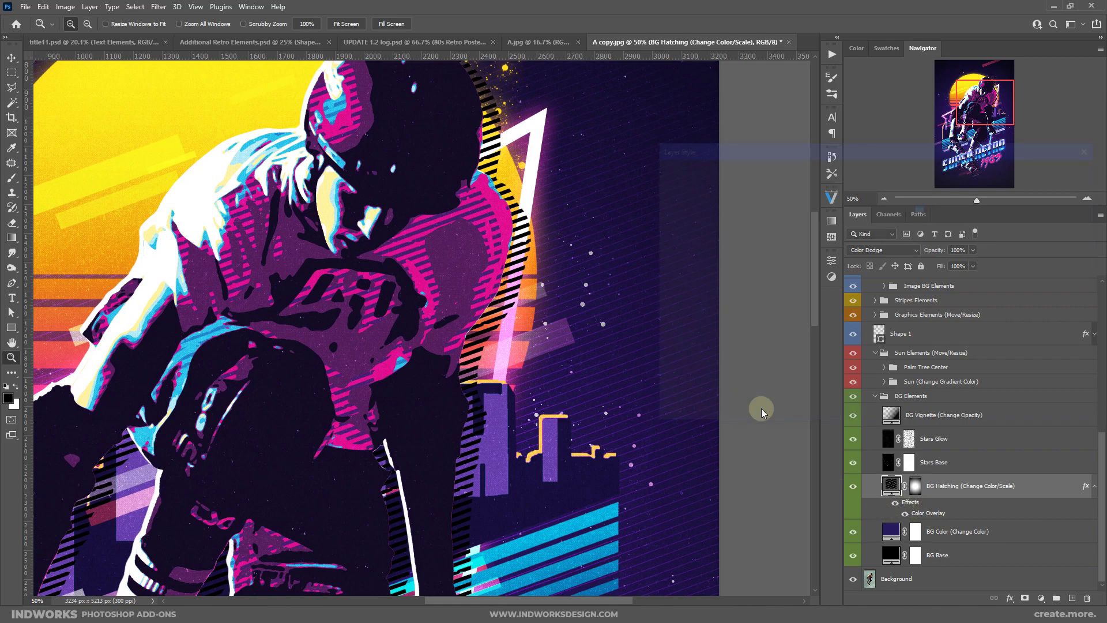
# Step: Preview a green BG Hatching Color Overlay, cancel it, and fit the poster on screen
pyautogui.doubleClick(934, 512)
pyautogui.click(929, 192)
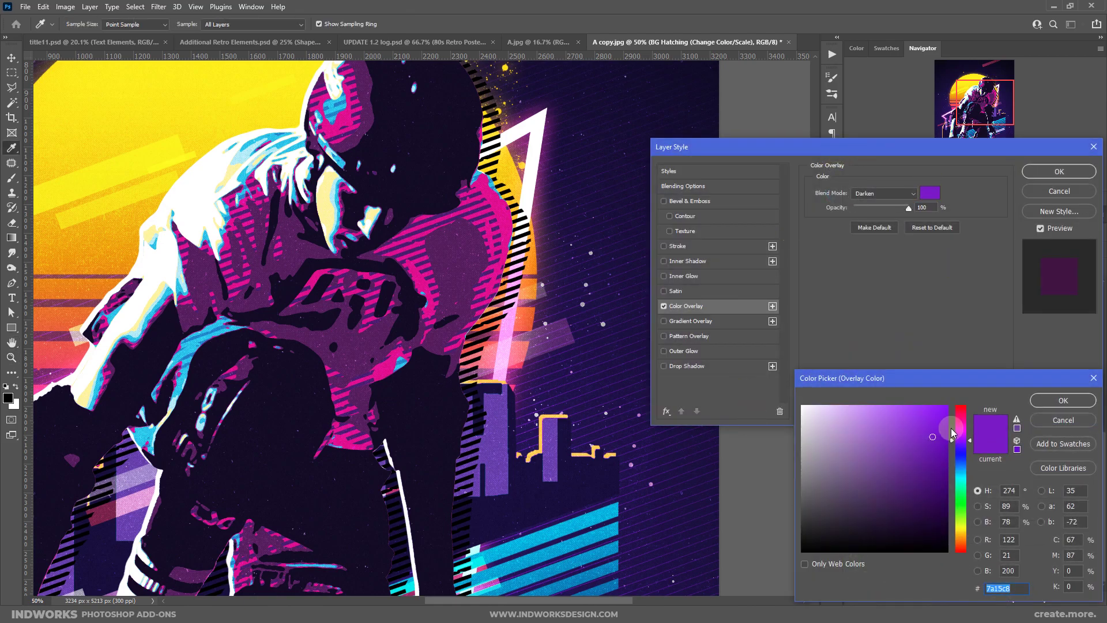
pyautogui.moveTo(962, 436); pyautogui.dragTo(961, 501)
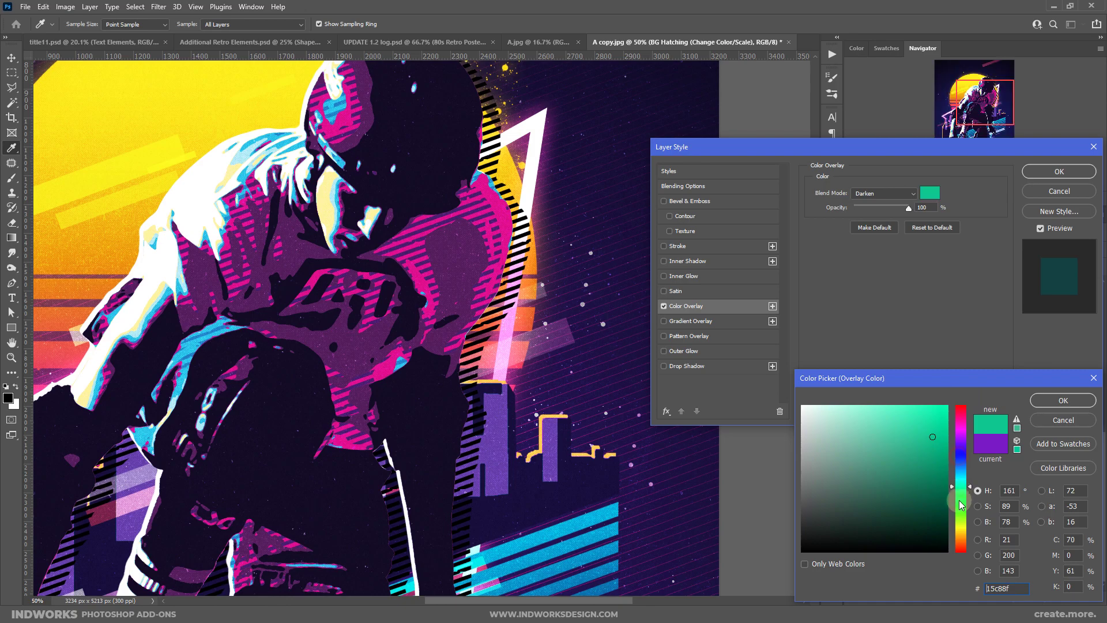
pyautogui.click(1058, 418)
pyautogui.click(1059, 172)
pyautogui.press('z')
pyautogui.hotkey('ctrl', '0')
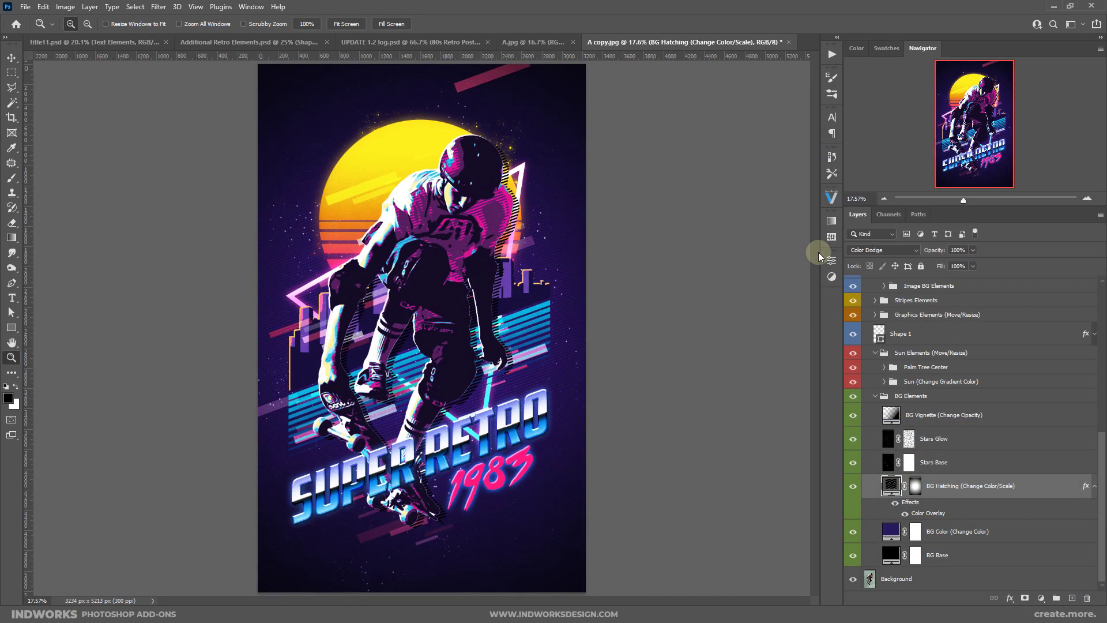
# Step: Collapse BG Elements and trial-shrink Sun Elements to about 74%, then cancel the resize
pyautogui.click(900, 413)
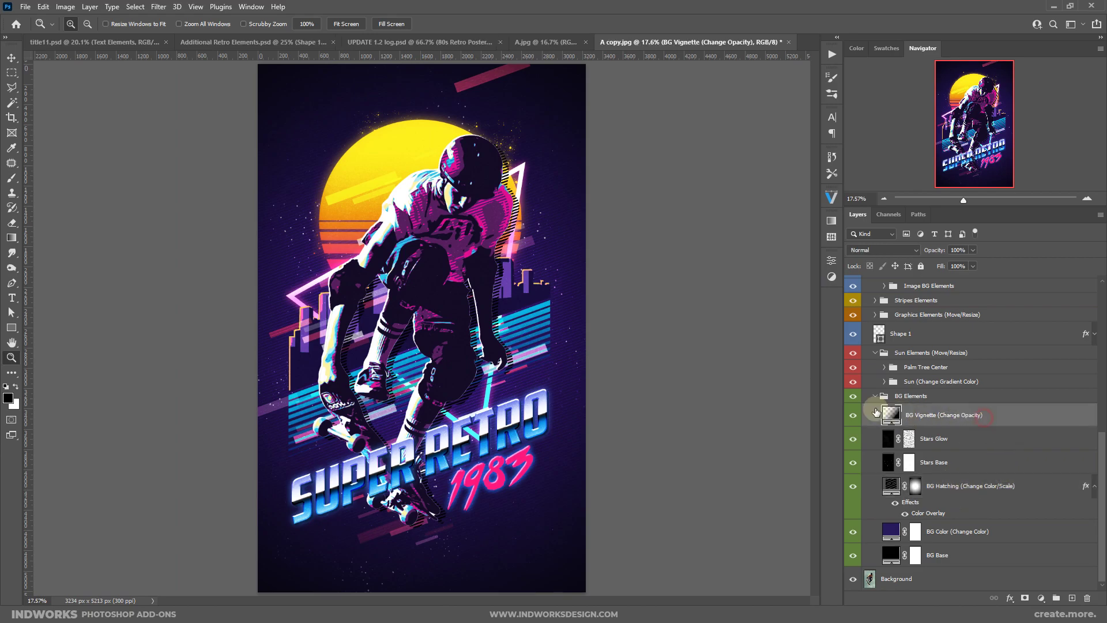
pyautogui.click(875, 396)
pyautogui.click(929, 516)
pyautogui.click(851, 517)
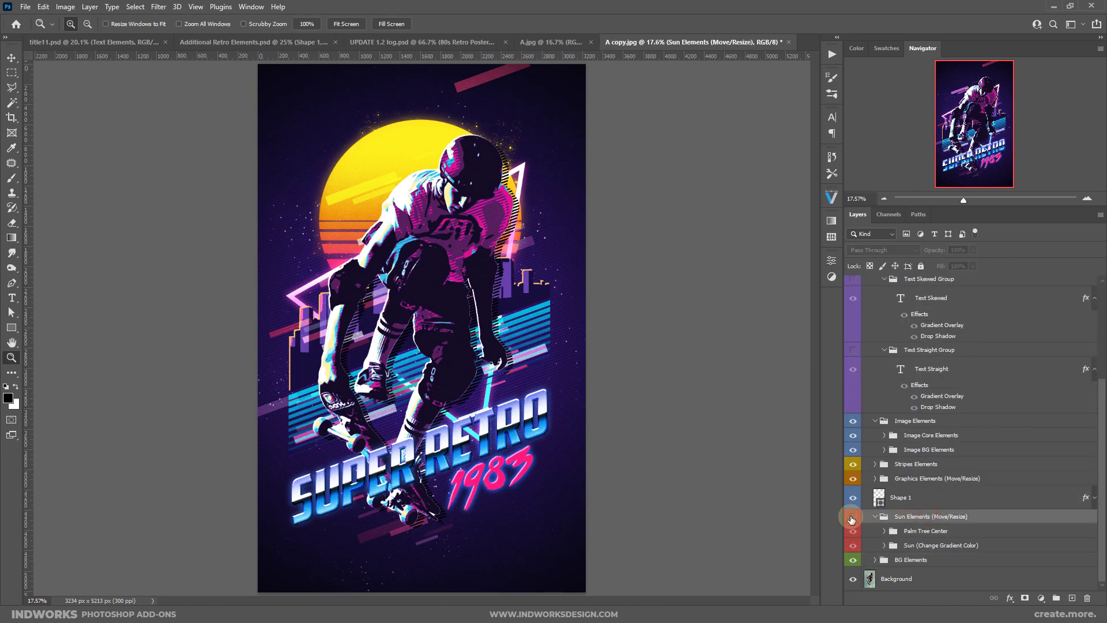
pyautogui.click(851, 516)
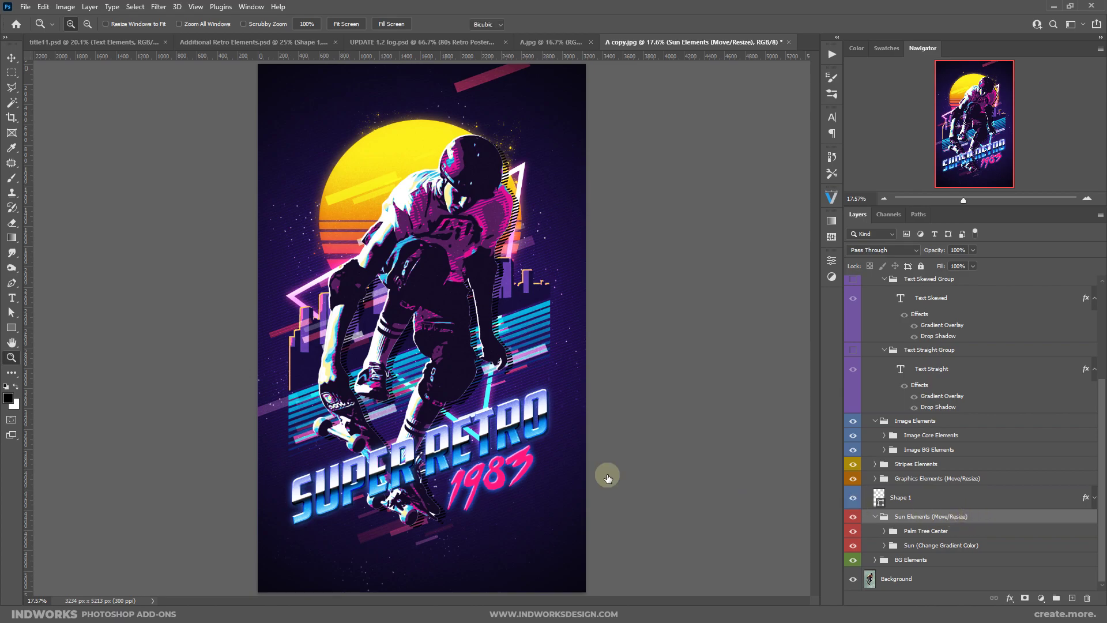
pyautogui.hotkey('ctrl', 't')
pyautogui.moveTo(421, 342); pyautogui.dragTo(392, 246)
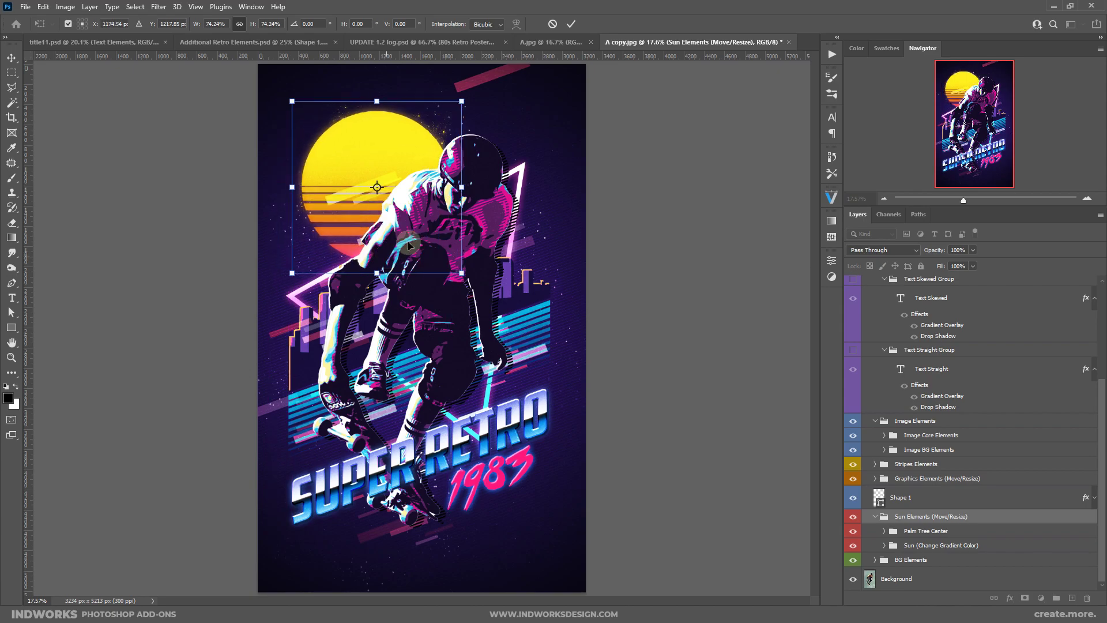
pyautogui.click(553, 23)
# Step: Expand Sun (Change Gradient Color), compare Sun Striped and Sun Complete, keeping the striped sun visible
pyautogui.click(895, 546)
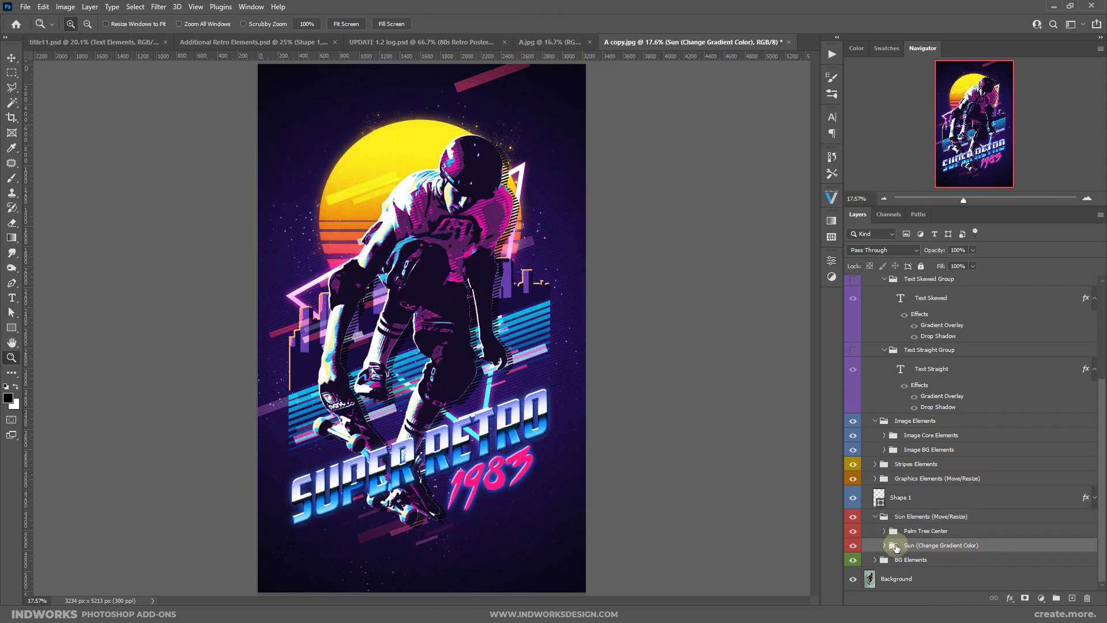
pyautogui.click(884, 546)
pyautogui.scroll(-3, 1013, 460)
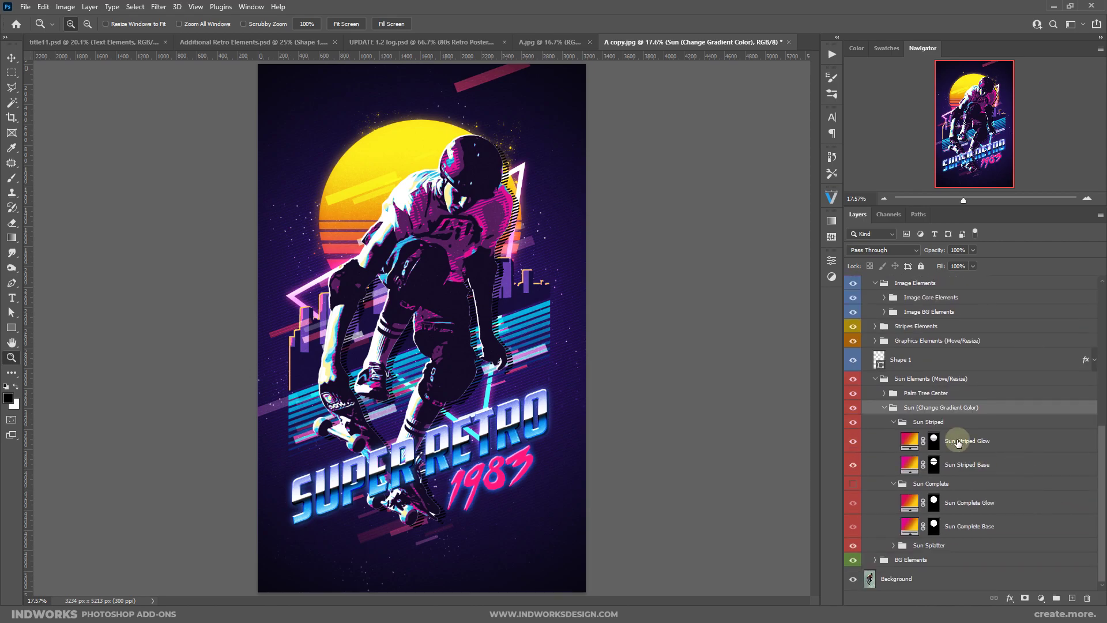
pyautogui.click(921, 422)
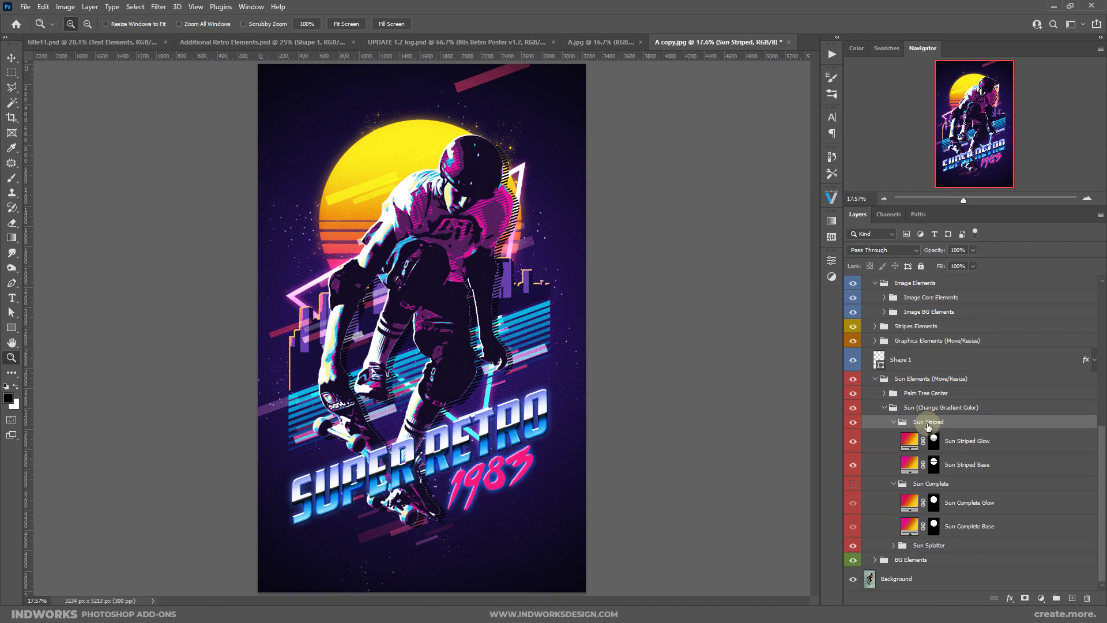
pyautogui.click(852, 422)
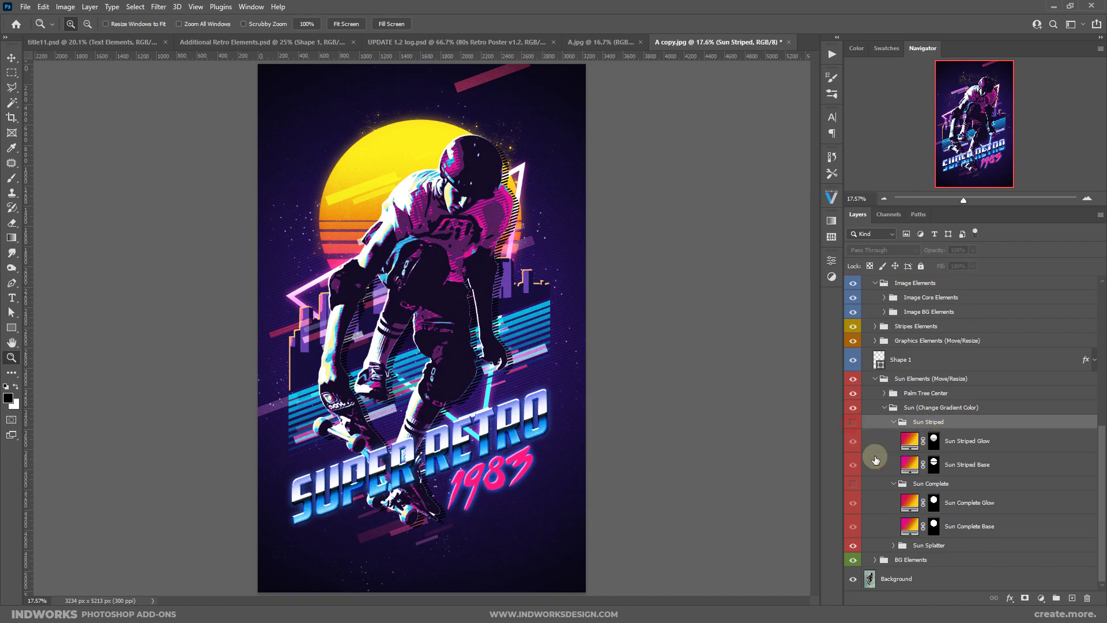
pyautogui.click(852, 486)
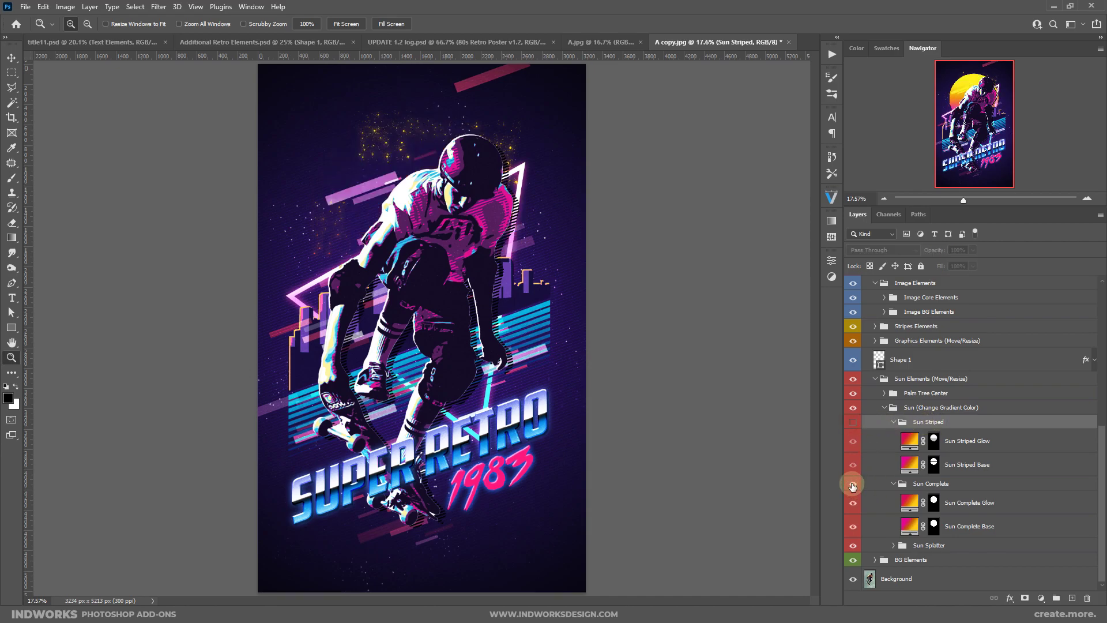
pyautogui.click(852, 486)
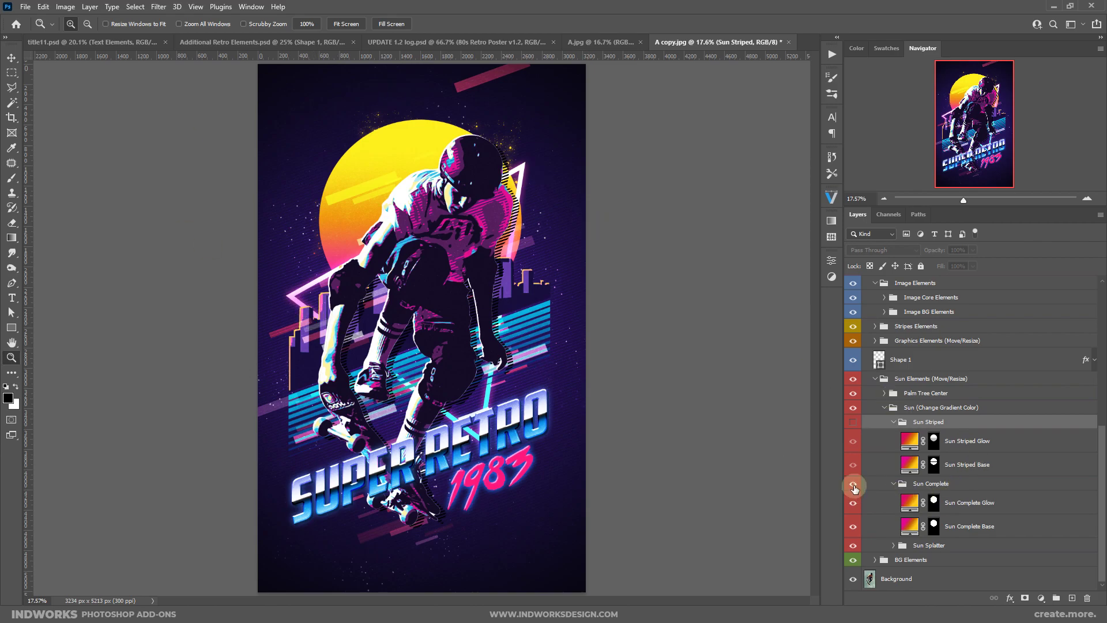
pyautogui.click(852, 487)
pyautogui.click(852, 422)
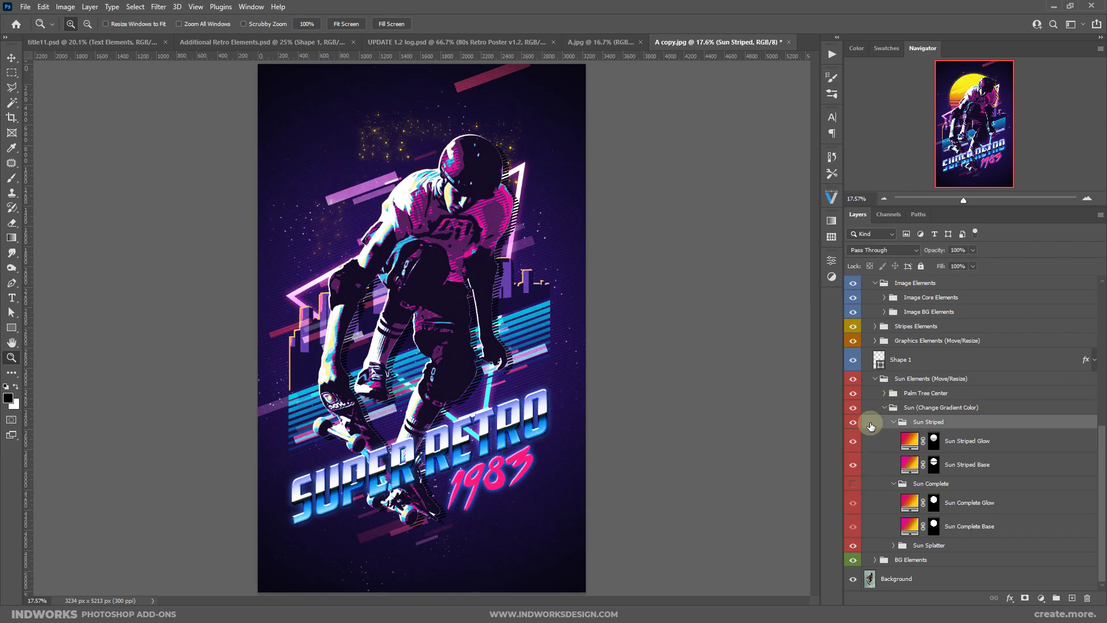
pyautogui.click(1018, 466)
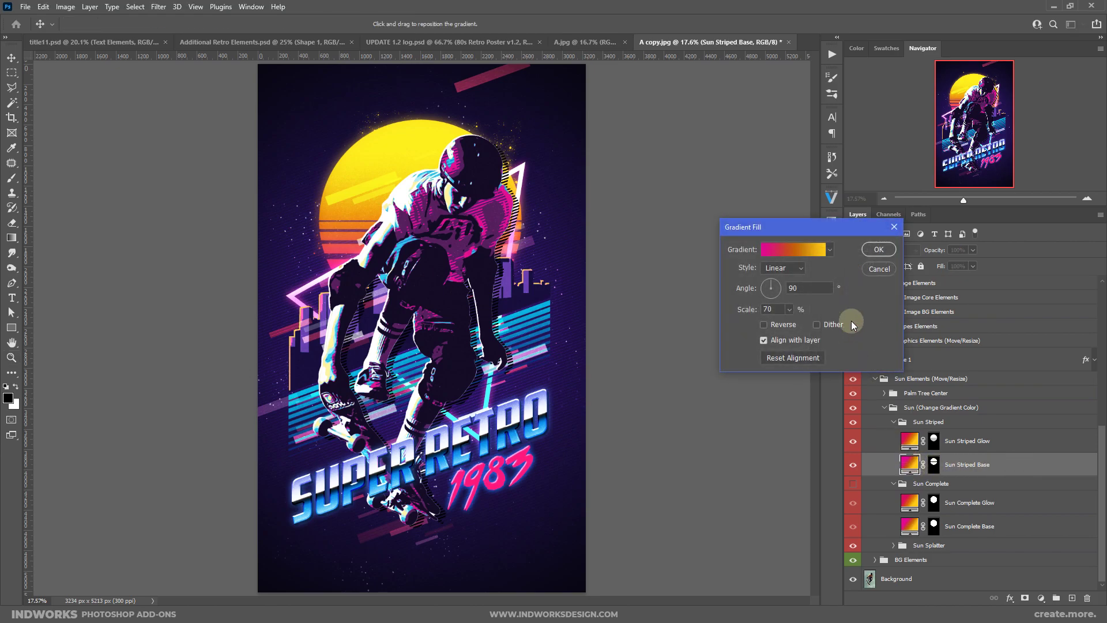
# Step: Try recolouring the sun gradient's end and middle stops to blue and cyan
pyautogui.click(788, 254)
pyautogui.moveTo(914, 309); pyautogui.dragTo(718, 174)
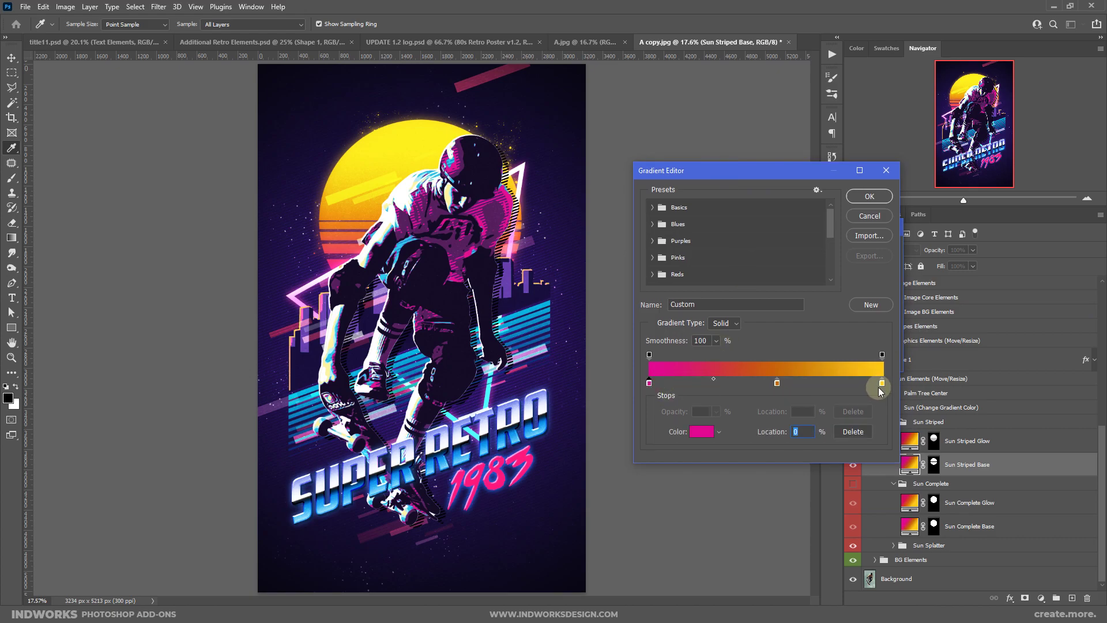
pyautogui.click(701, 431)
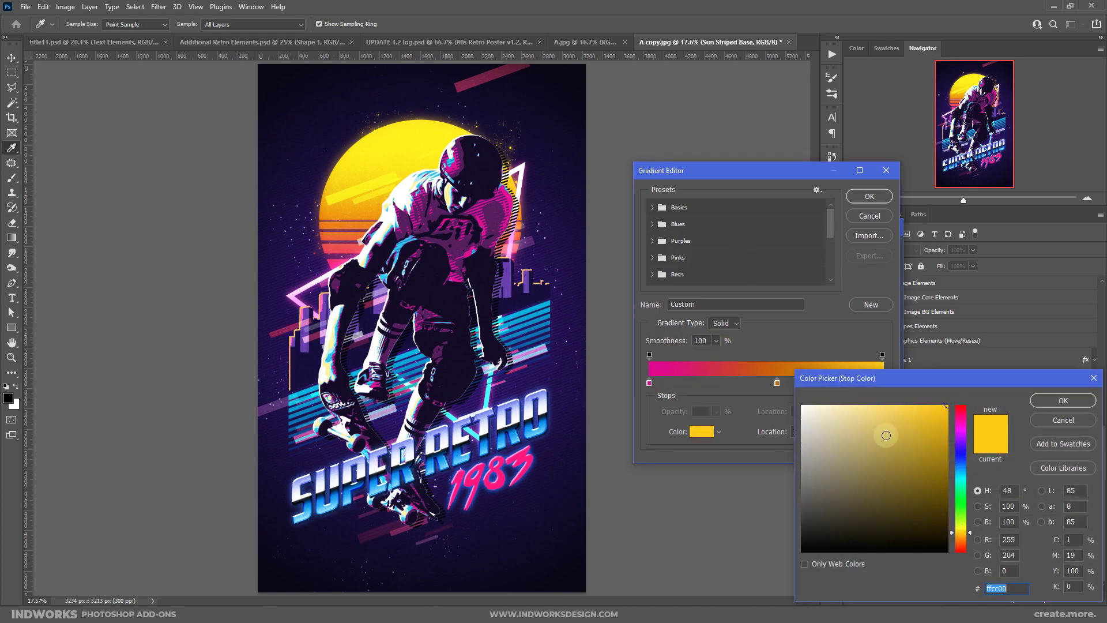
pyautogui.moveTo(960, 480); pyautogui.dragTo(960, 469)
pyautogui.click(1066, 400)
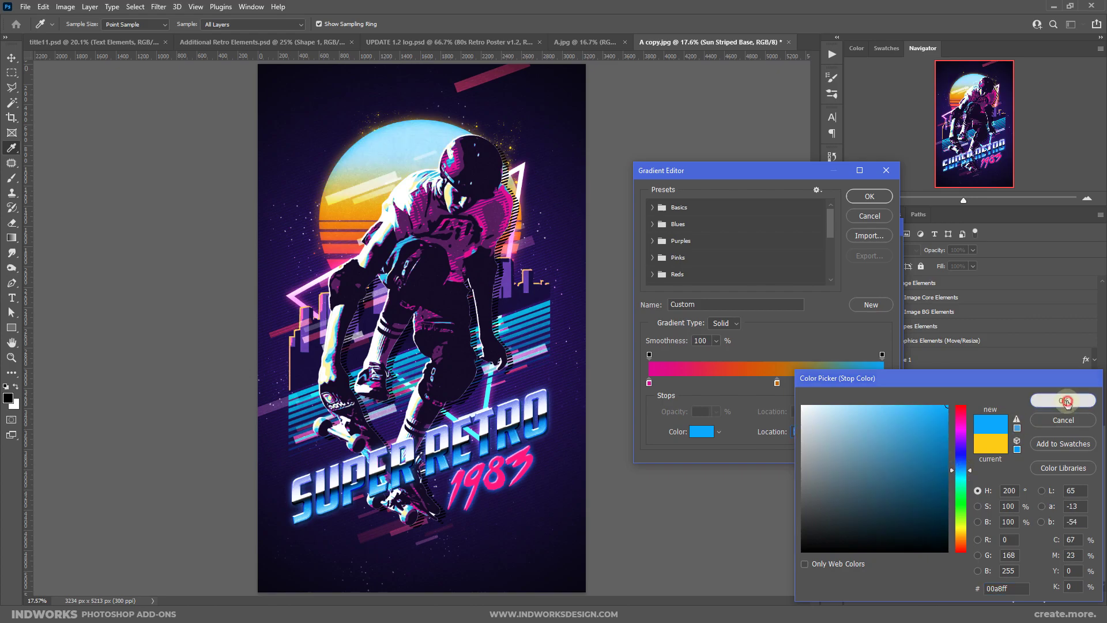
pyautogui.doubleClick(777, 384)
pyautogui.click(960, 472)
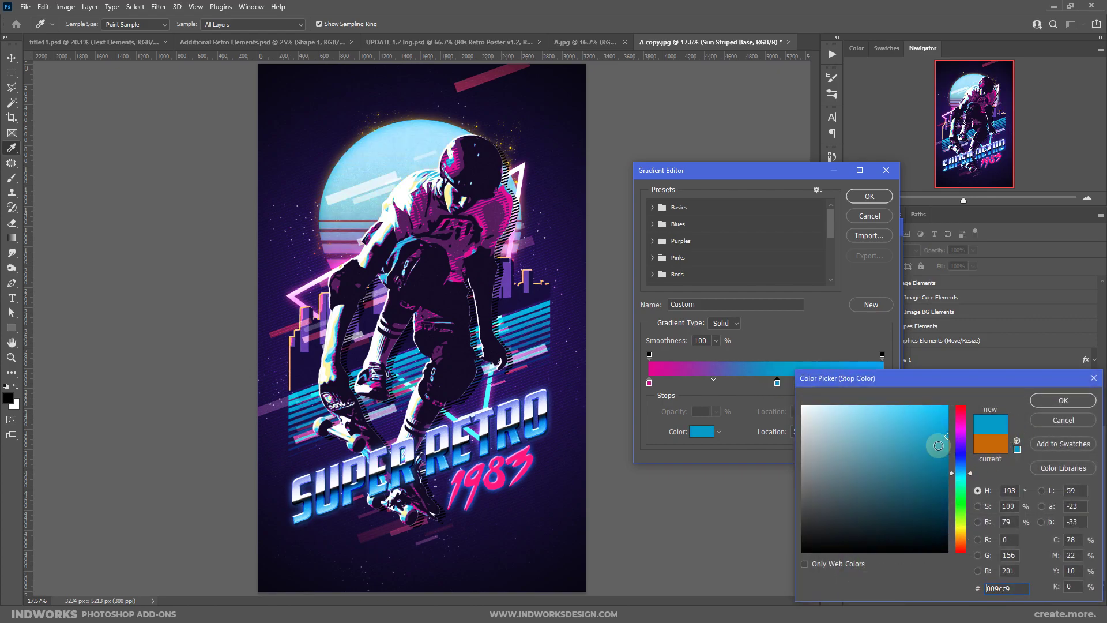
pyautogui.click(1063, 400)
pyautogui.click(869, 196)
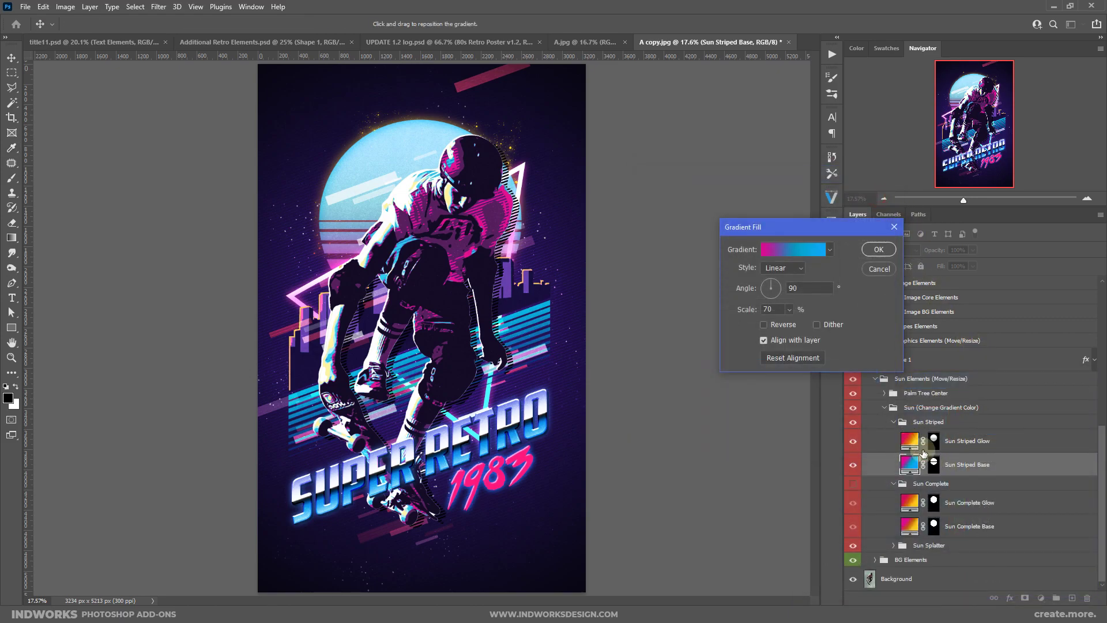
pyautogui.click(878, 249)
# Step: Try cyan end and middle stops on the Sun Striped Glow gradient, then dismiss it
pyautogui.doubleClick(910, 440)
pyautogui.click(792, 249)
pyautogui.doubleClick(882, 383)
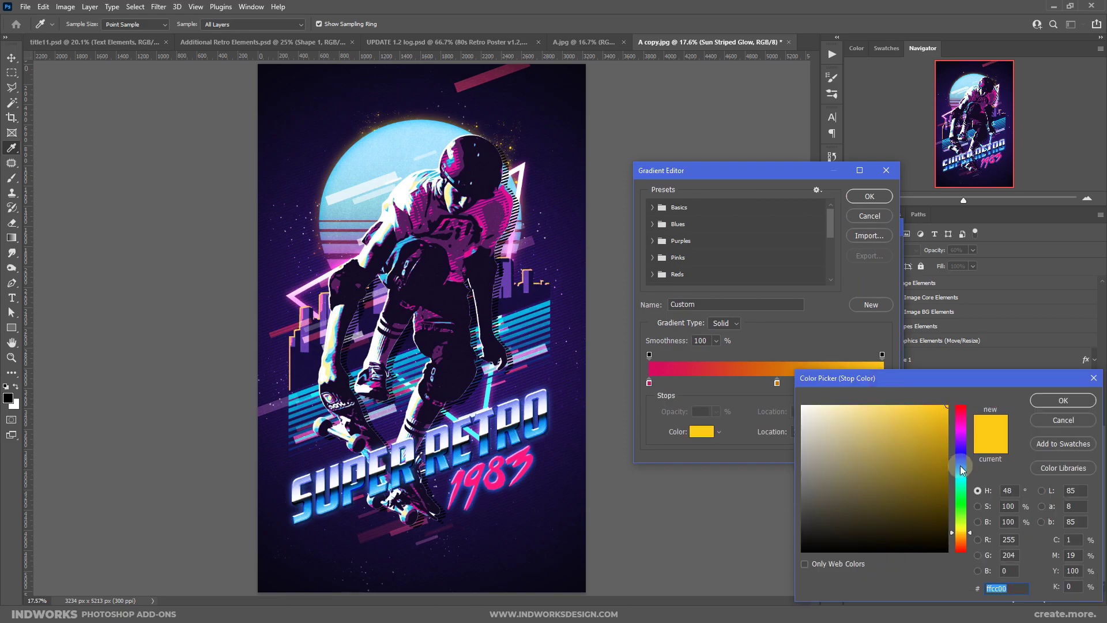
pyautogui.click(961, 474)
pyautogui.click(1063, 400)
pyautogui.doubleClick(778, 384)
pyautogui.click(960, 474)
pyautogui.click(1052, 397)
pyautogui.click(869, 196)
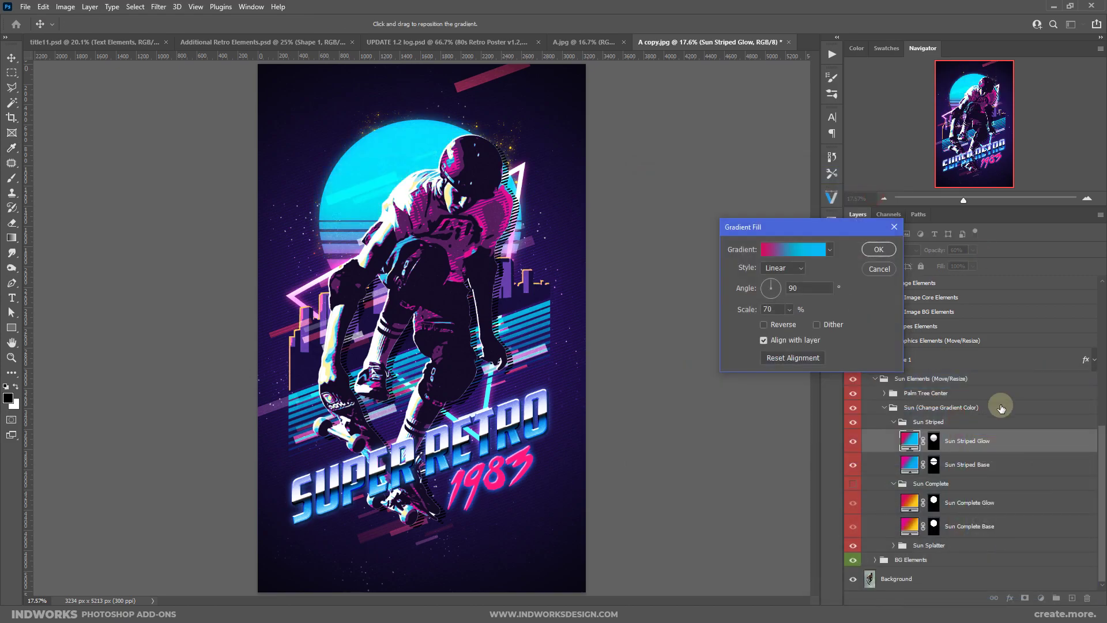
pyautogui.click(878, 249)
# Step: Undo the trial and collapse the Sun Striped and Sun (Change Gradient Color) groups
pyautogui.hotkey('ctrl', 'z')
pyautogui.hotkey('ctrl', 'z')
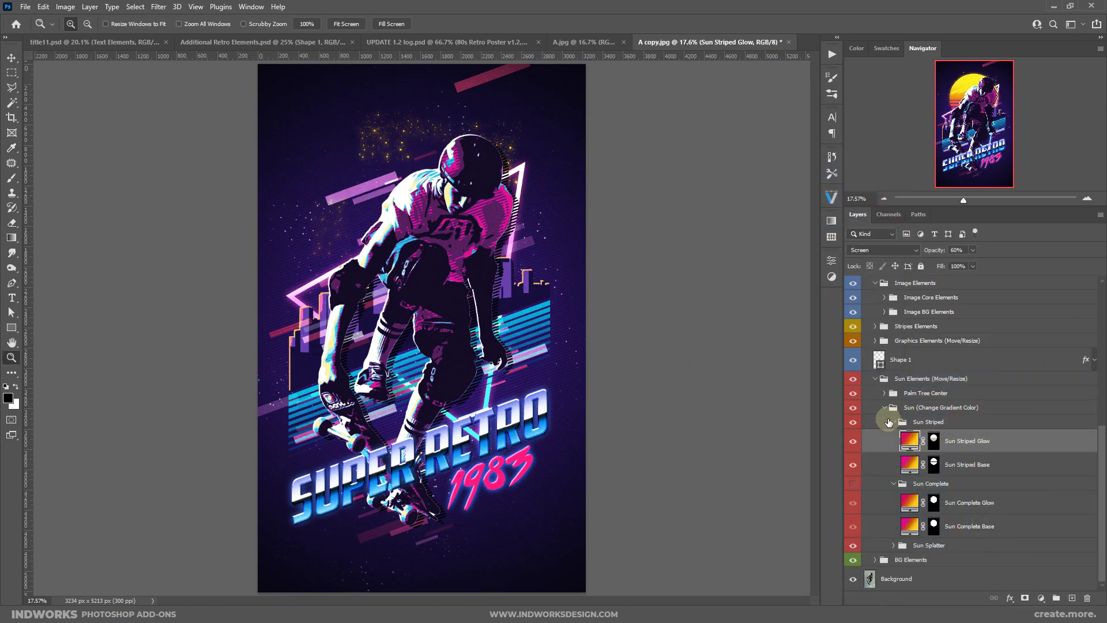
pyautogui.click(893, 425)
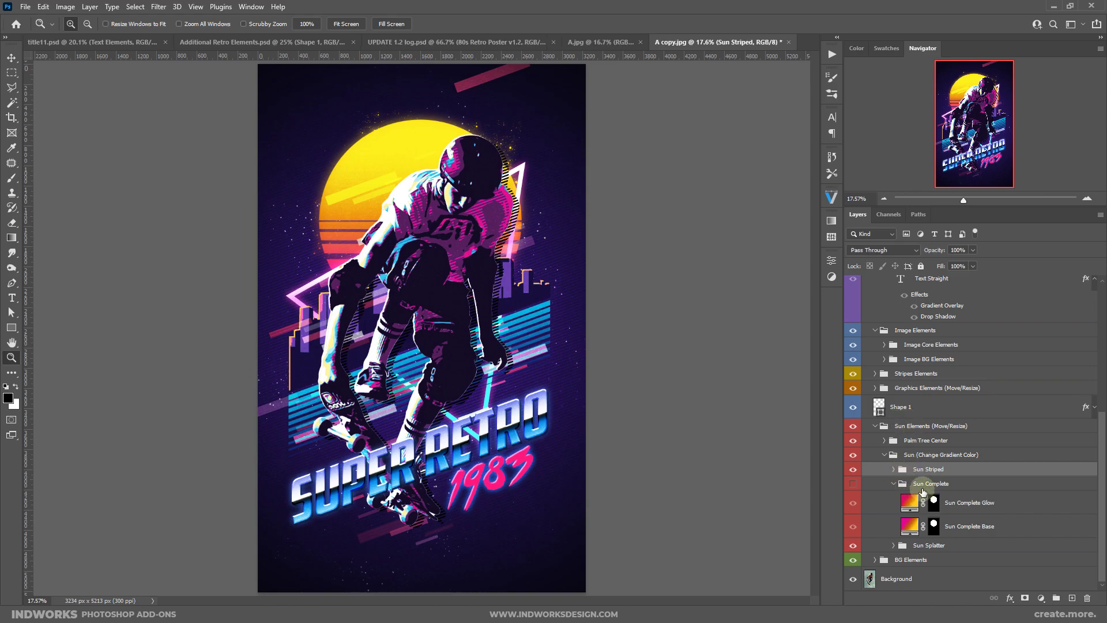
pyautogui.click(885, 456)
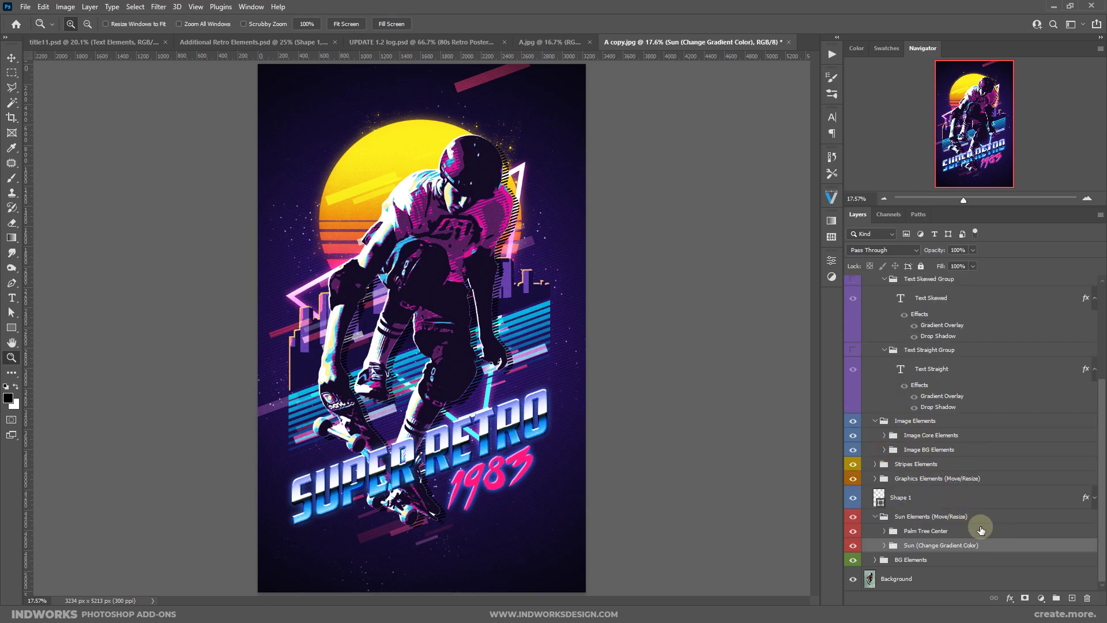
# Step: Expand the Palm Tree Center and Sun (Change Gradient Color) groups
pyautogui.click(917, 530)
pyautogui.click(885, 530)
pyautogui.scroll(-3, 996, 388)
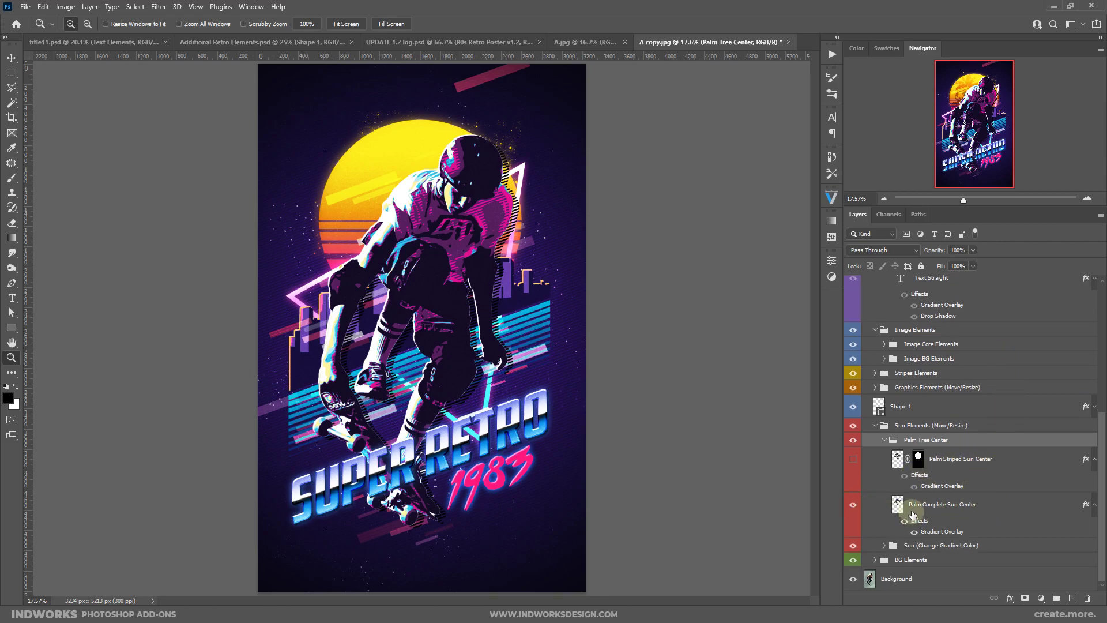
pyautogui.click(885, 545)
# Step: Hide the complete sun, show Sun Striped, and hide the complete sun's palm trees
pyautogui.click(852, 484)
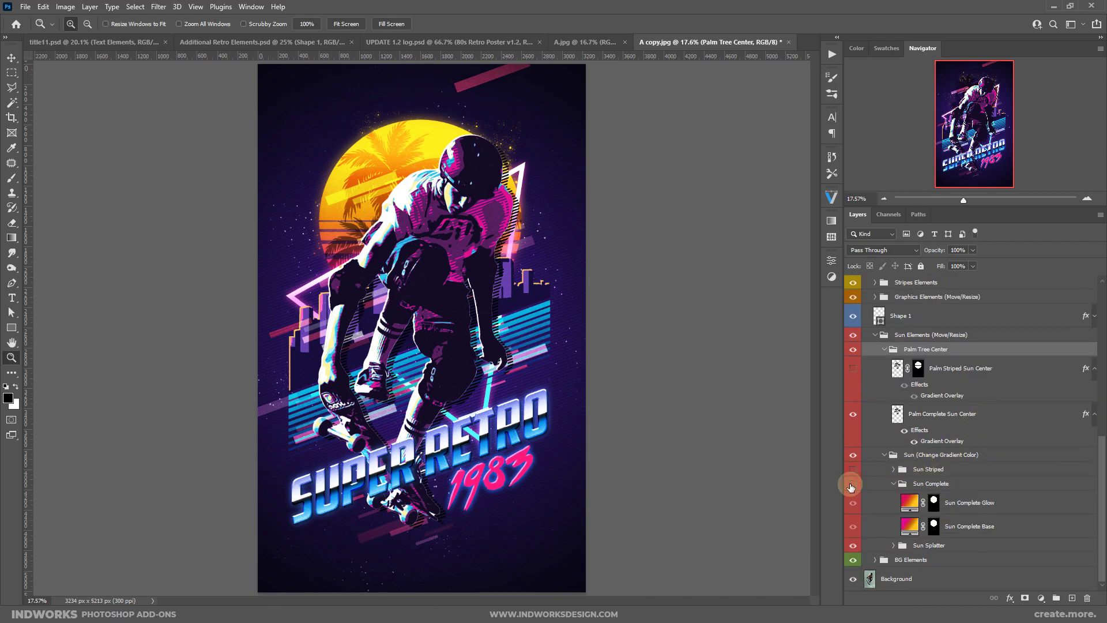
pyautogui.click(852, 484)
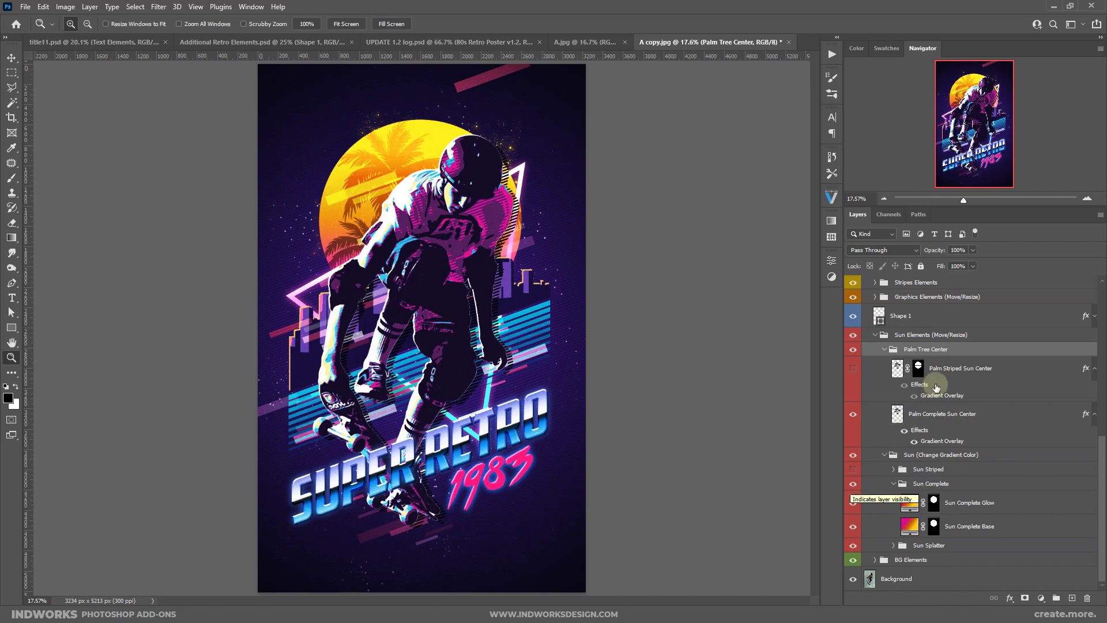
pyautogui.click(852, 482)
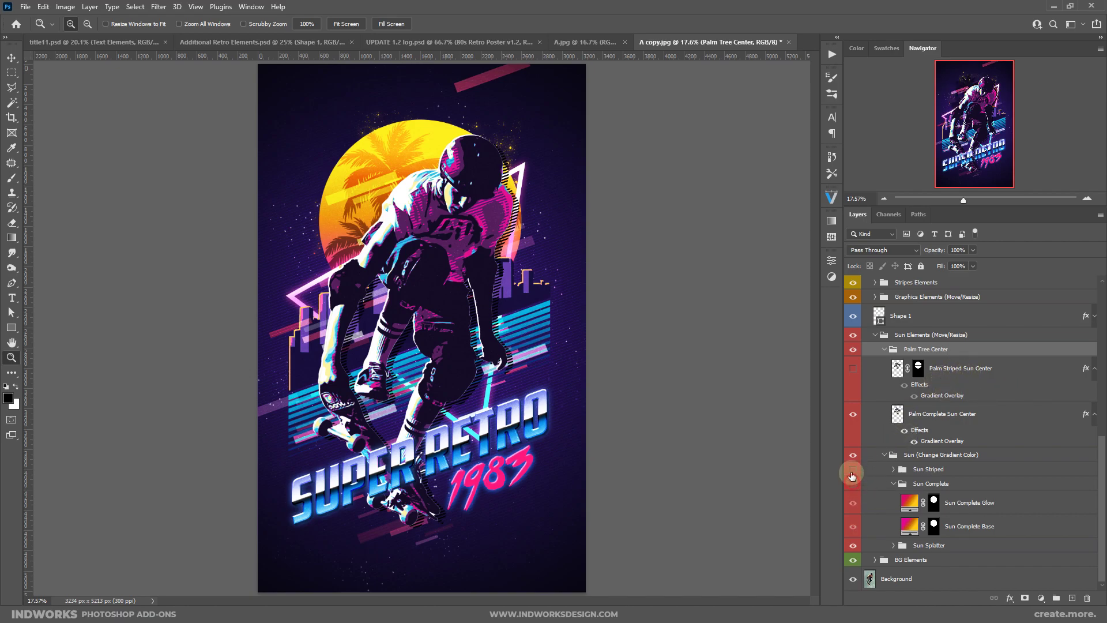
pyautogui.click(852, 469)
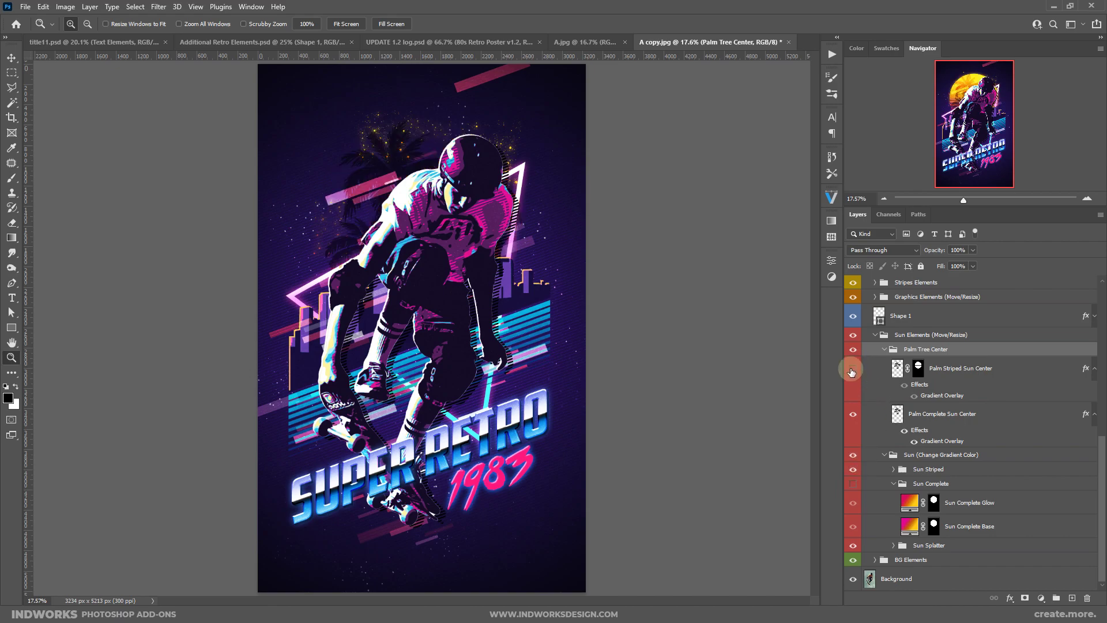
pyautogui.click(852, 412)
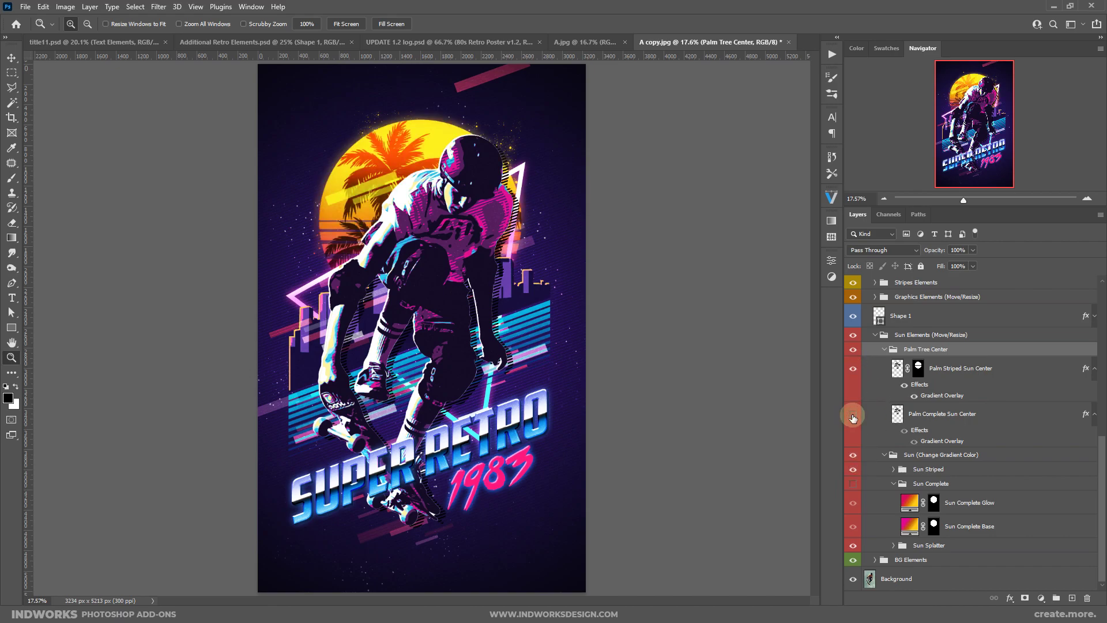
pyautogui.scroll(2, 920, 364)
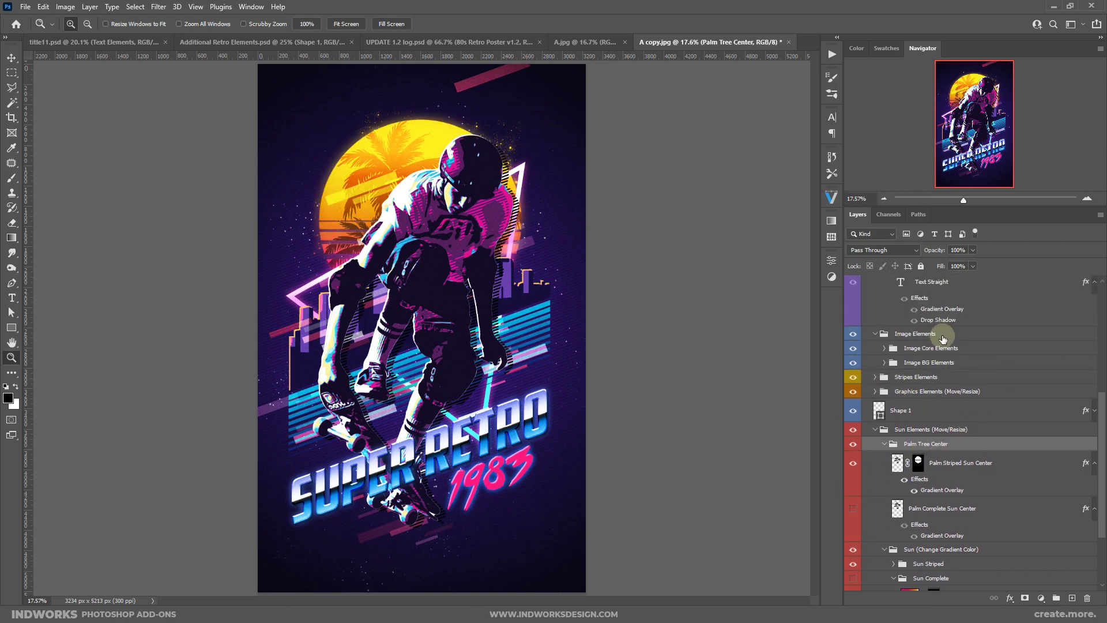
# Step: Hide the skateboarder image elements and toggle the Shape 1 neon triangle off and on
pyautogui.click(847, 338)
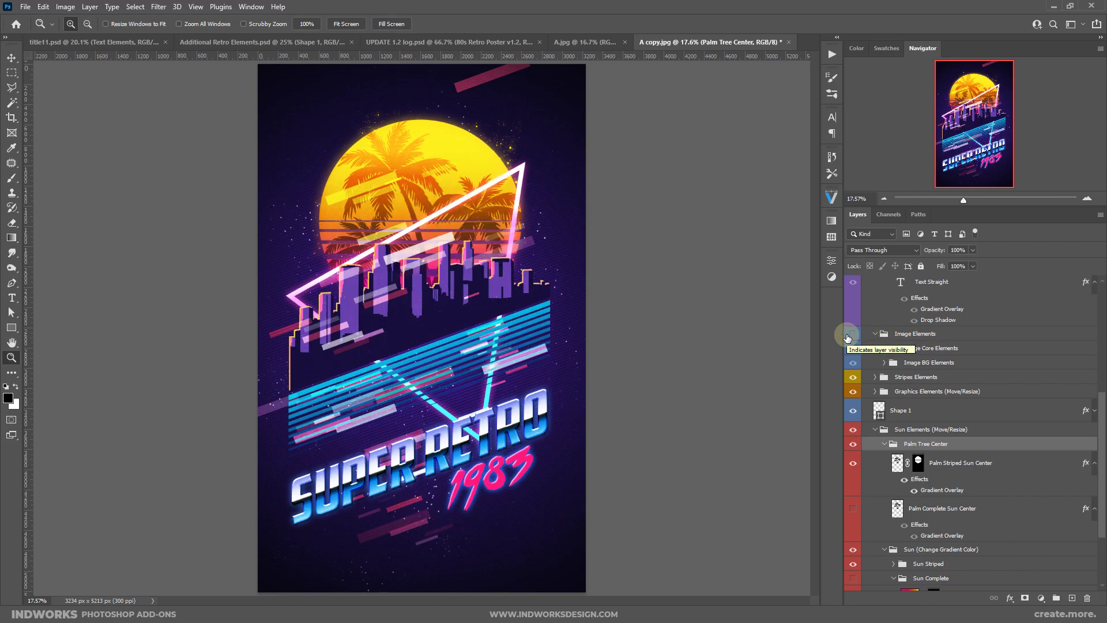
pyautogui.click(938, 411)
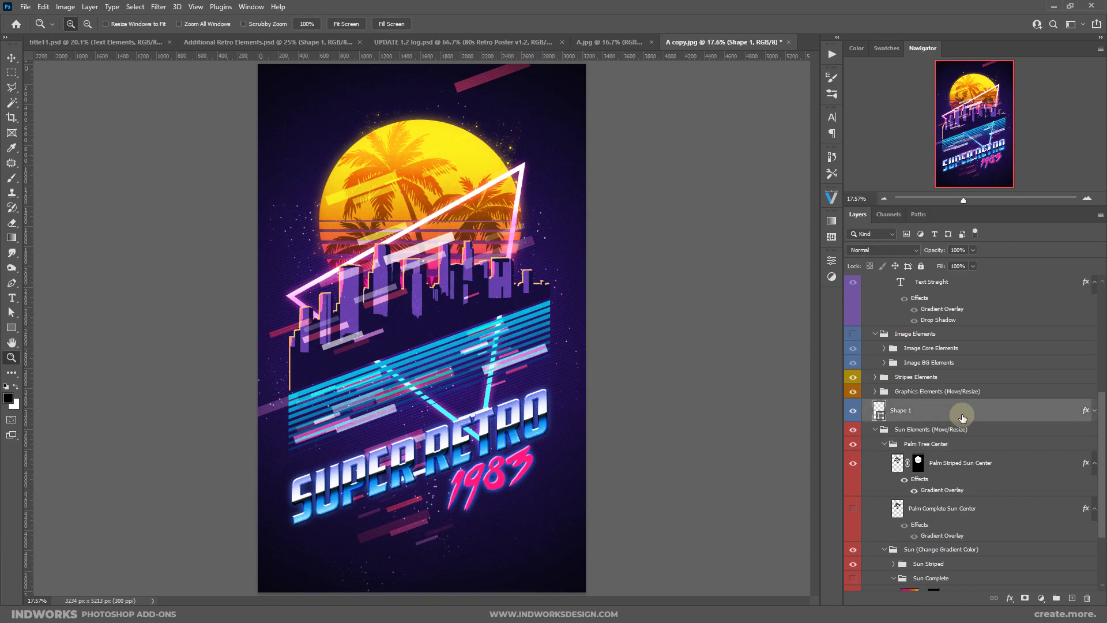
pyautogui.click(853, 412)
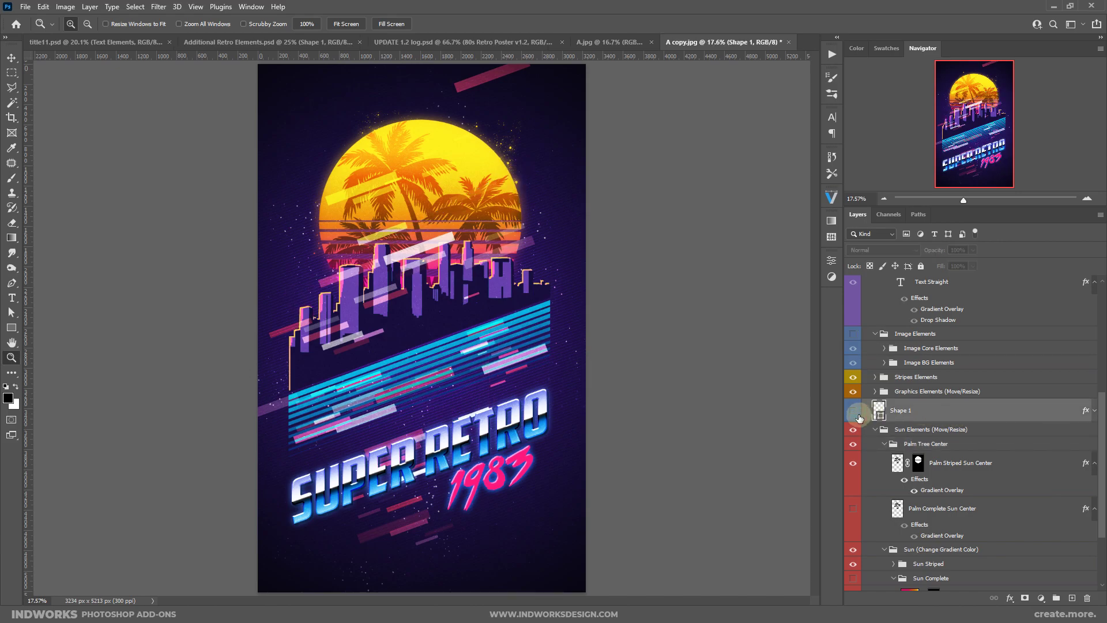
pyautogui.click(1082, 412)
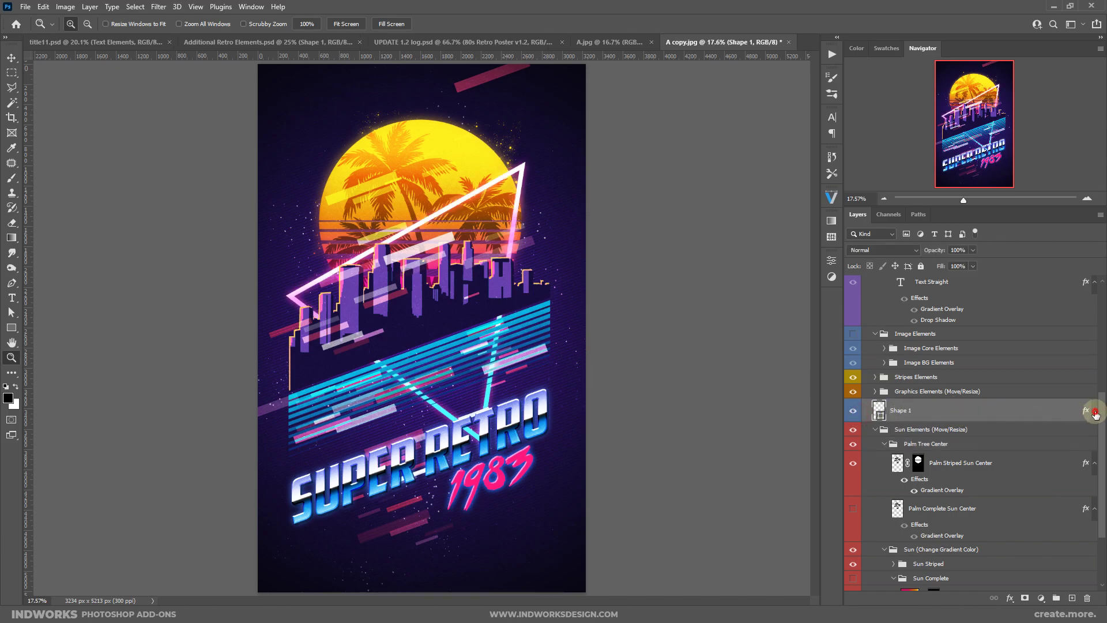
# Step: Inspect the neon triangle's Gradient Overlay style, then expand the Graphics Elements group
pyautogui.click(1095, 410)
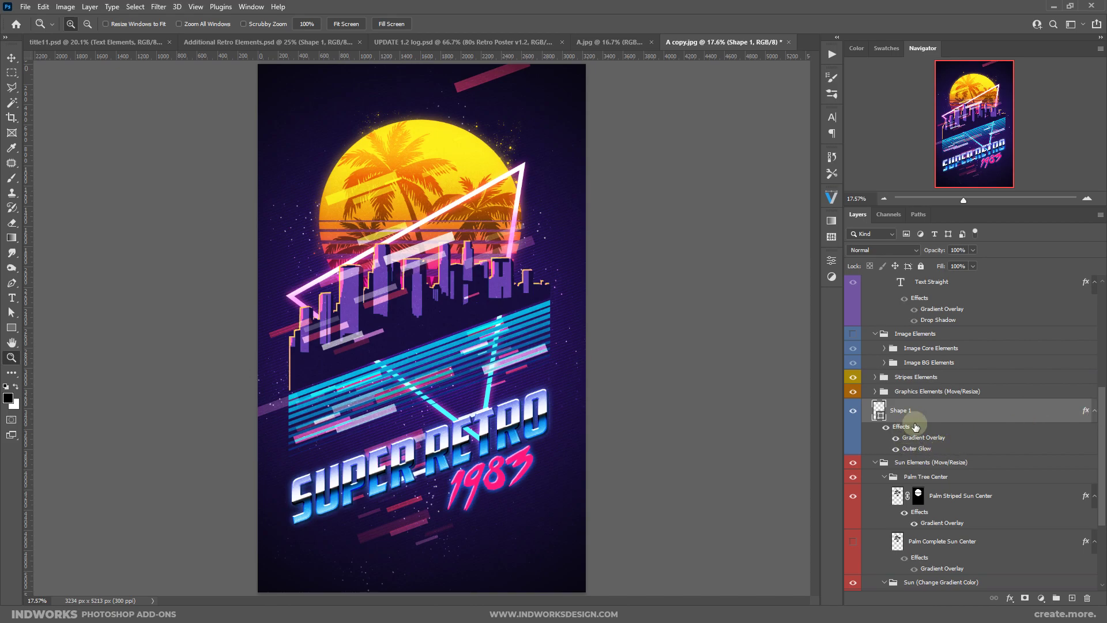
pyautogui.click(921, 450)
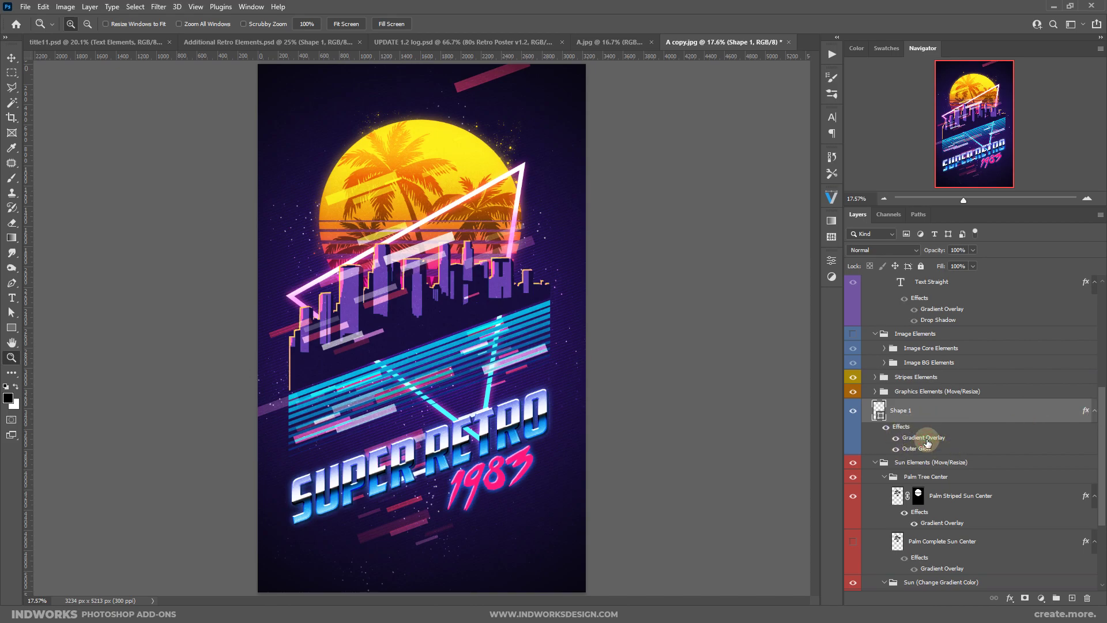
pyautogui.doubleClick(927, 443)
pyautogui.moveTo(1010, 152); pyautogui.dragTo(987, 148)
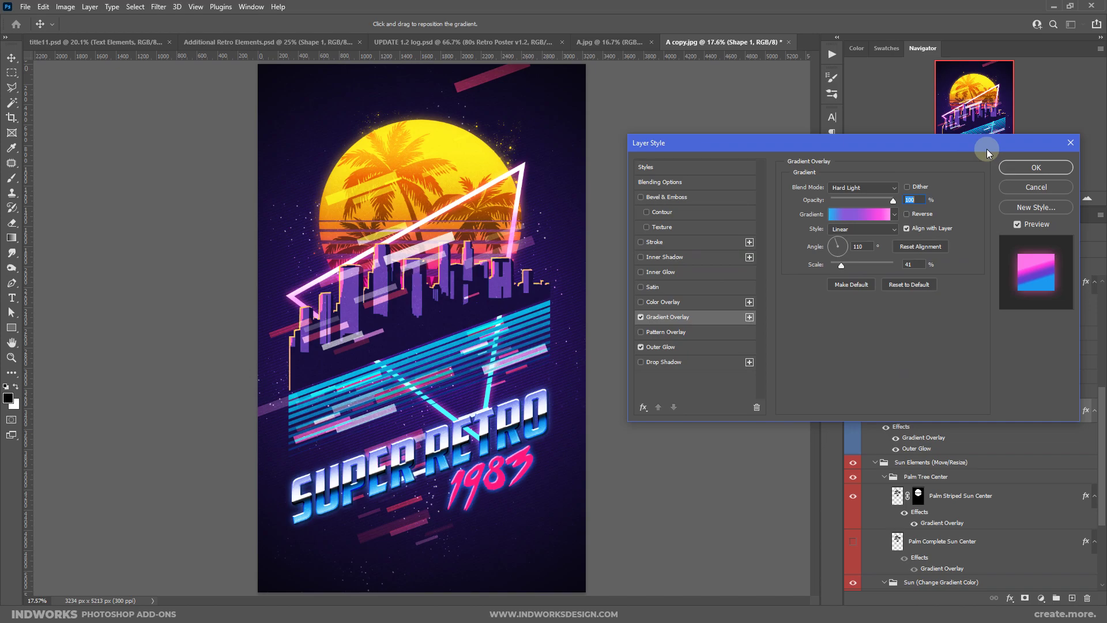
pyautogui.click(1070, 142)
pyautogui.click(1009, 391)
pyautogui.scroll(-2, 1009, 378)
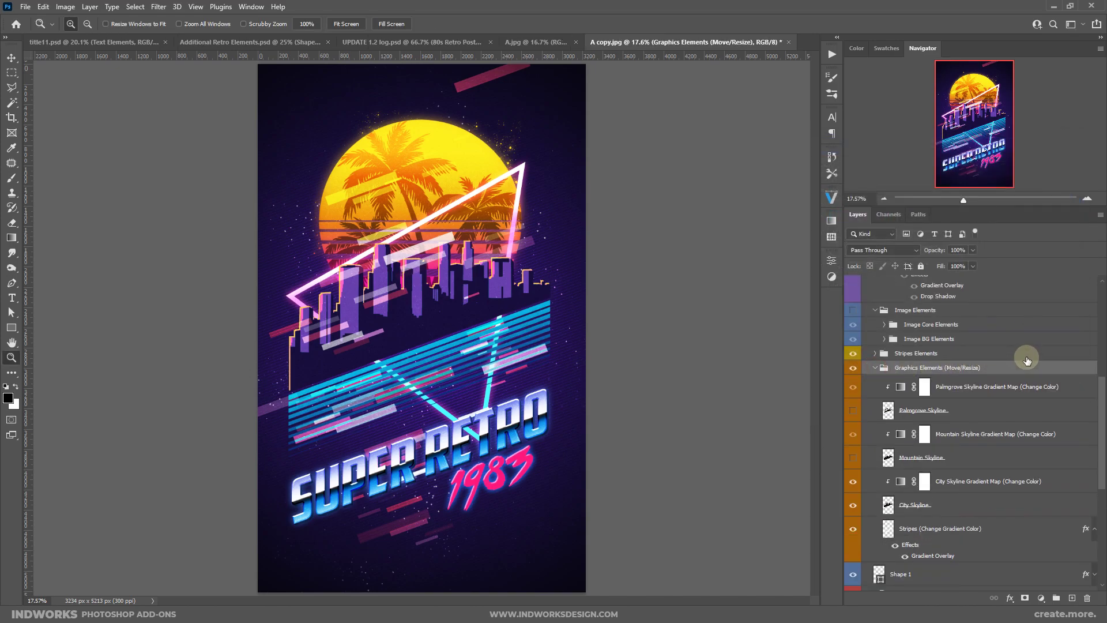
pyautogui.click(982, 488)
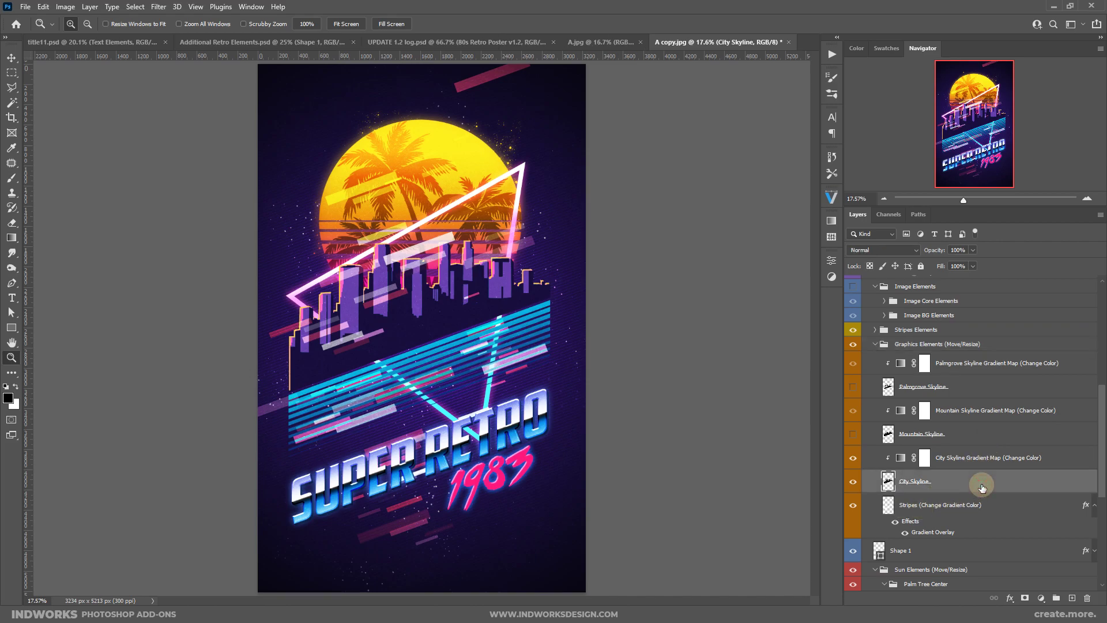
pyautogui.click(931, 511)
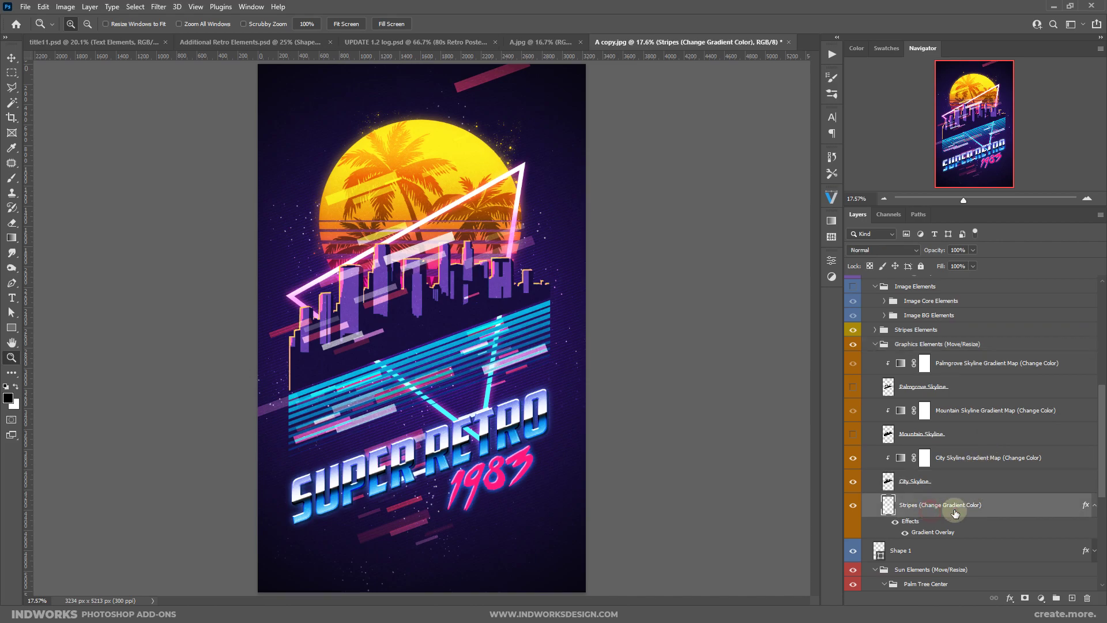
pyautogui.click(853, 510)
pyautogui.click(853, 510)
pyautogui.doubleClick(937, 533)
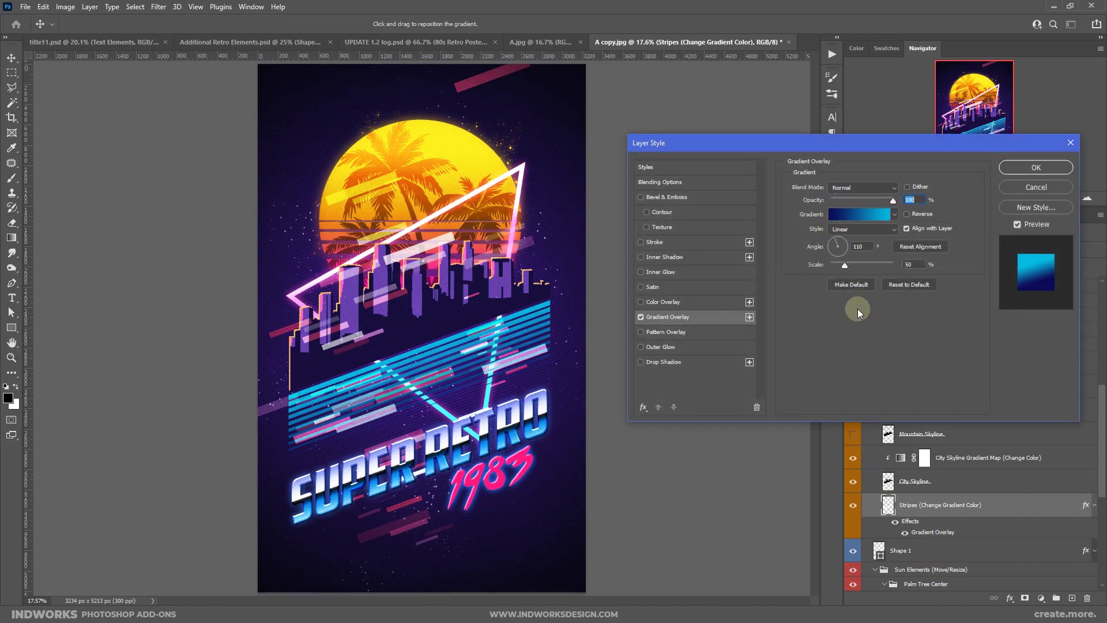
pyautogui.click(853, 215)
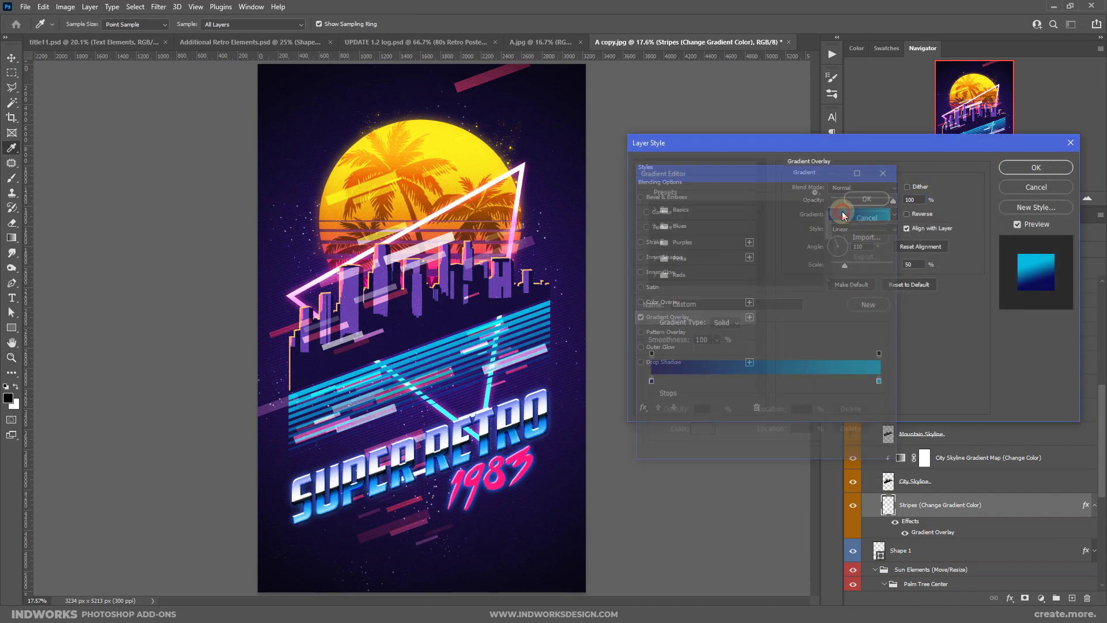
pyautogui.doubleClick(882, 383)
pyautogui.moveTo(961, 474); pyautogui.dragTo(980, 423)
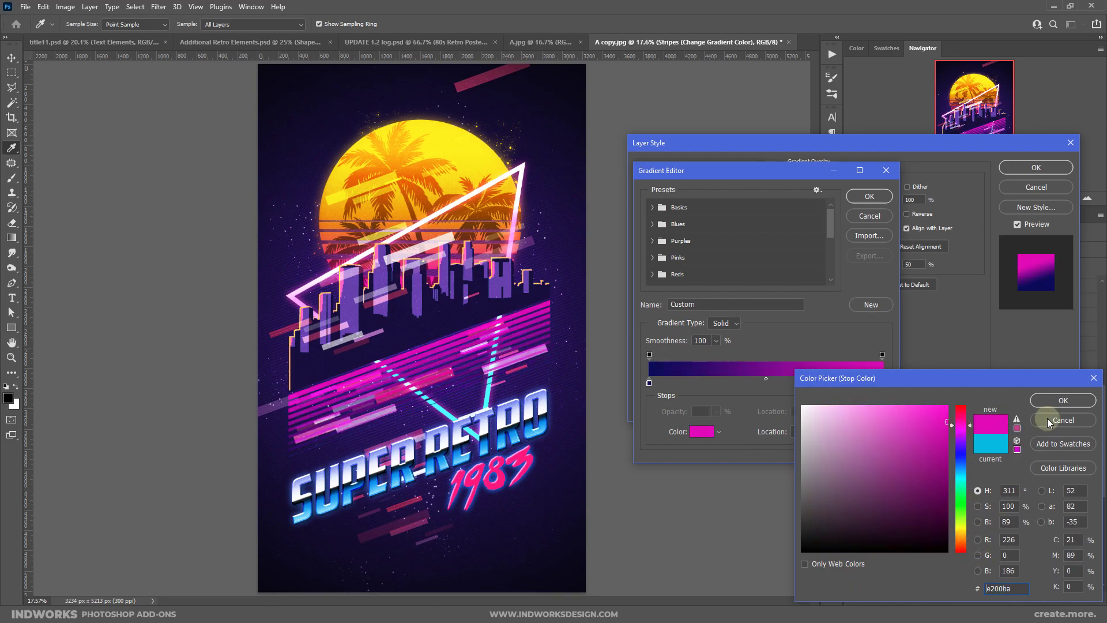
pyautogui.click(1058, 421)
pyautogui.click(886, 170)
pyautogui.press('Escape')
pyautogui.click(964, 483)
pyautogui.press('z')
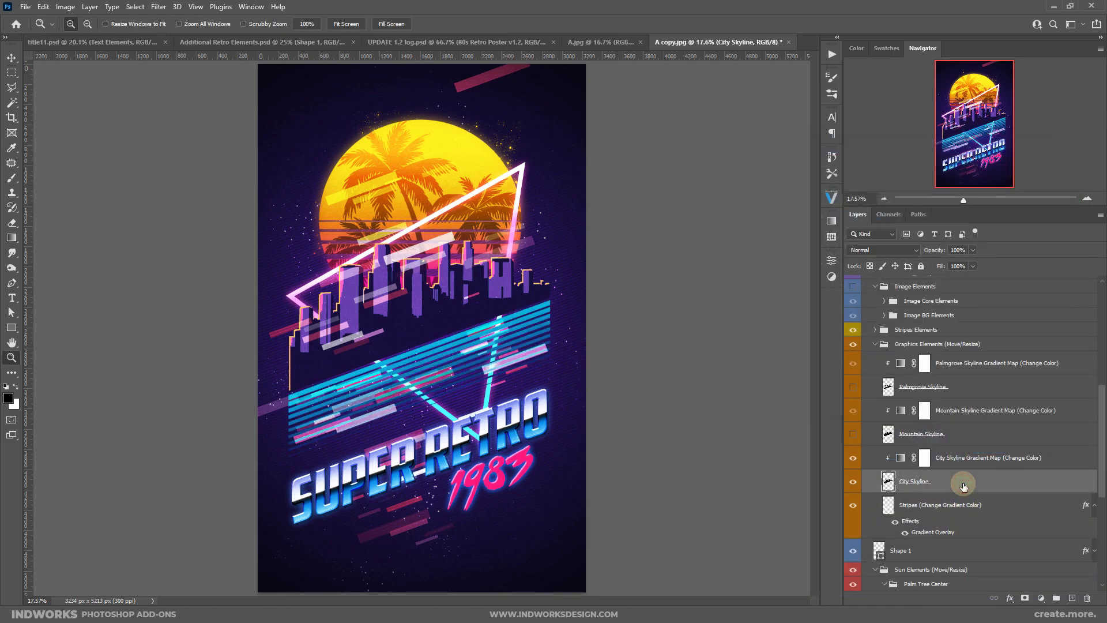
pyautogui.click(985, 462)
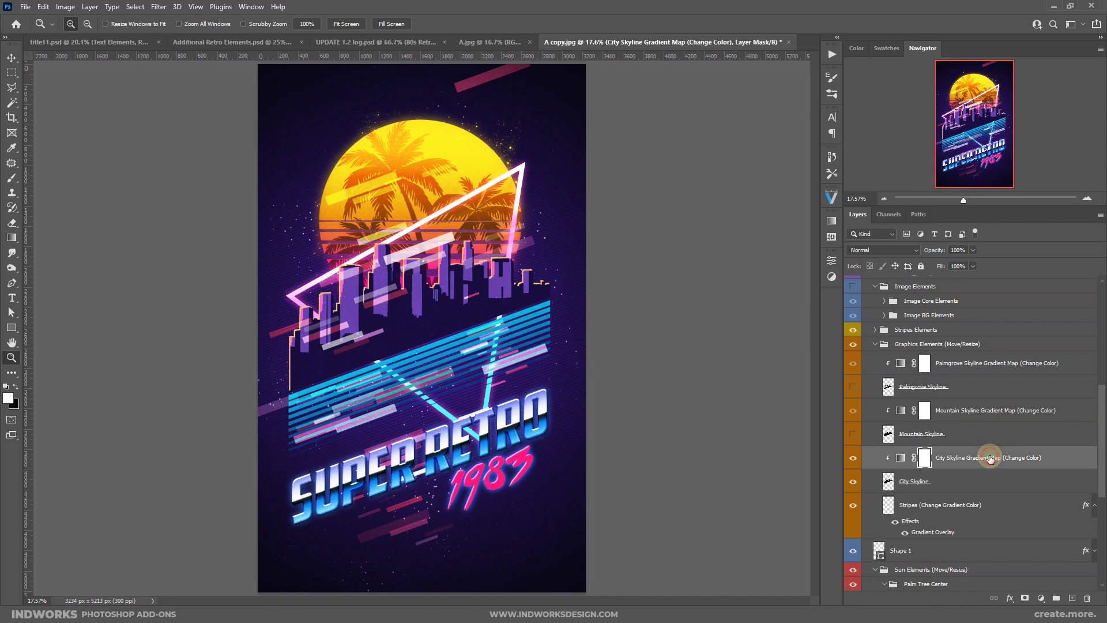
# Step: Try cyan and teal stops on the skyline gradient map, then discard the changes
pyautogui.doubleClick(897, 459)
pyautogui.click(733, 299)
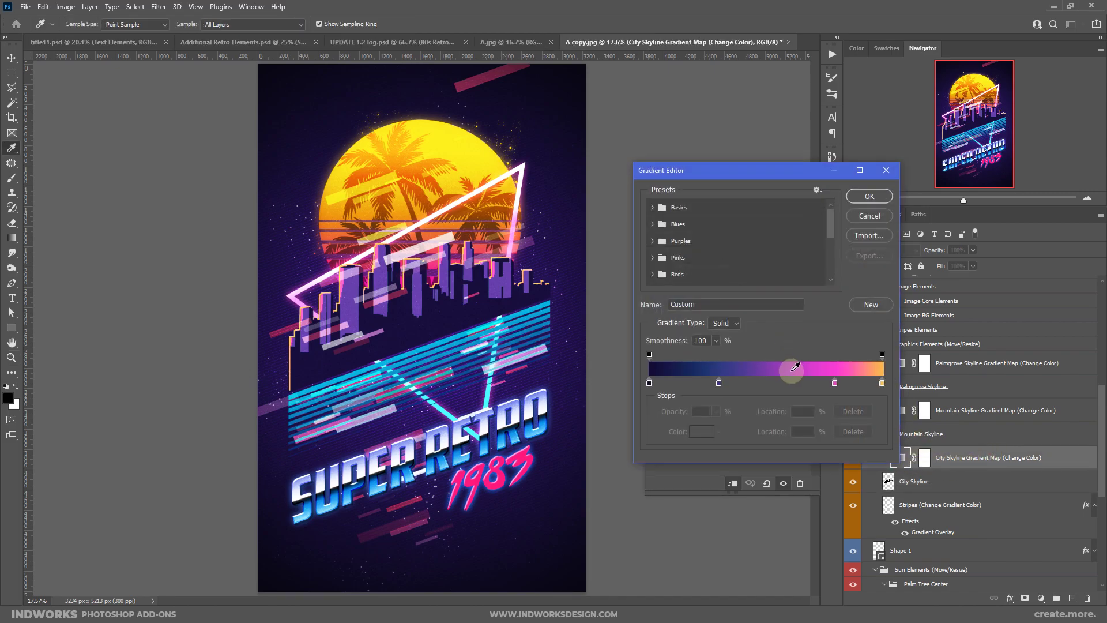
pyautogui.doubleClick(882, 383)
pyautogui.moveTo(961, 537); pyautogui.dragTo(961, 475)
pyautogui.click(1063, 400)
pyautogui.doubleClick(860, 383)
pyautogui.click(896, 480)
pyautogui.moveTo(962, 425); pyautogui.dragTo(961, 519)
pyautogui.press('Escape')
pyautogui.click(886, 170)
# Step: Compare the city, mountain and Palmgrove skylines, ending with City Skyline shown
pyautogui.press('z')
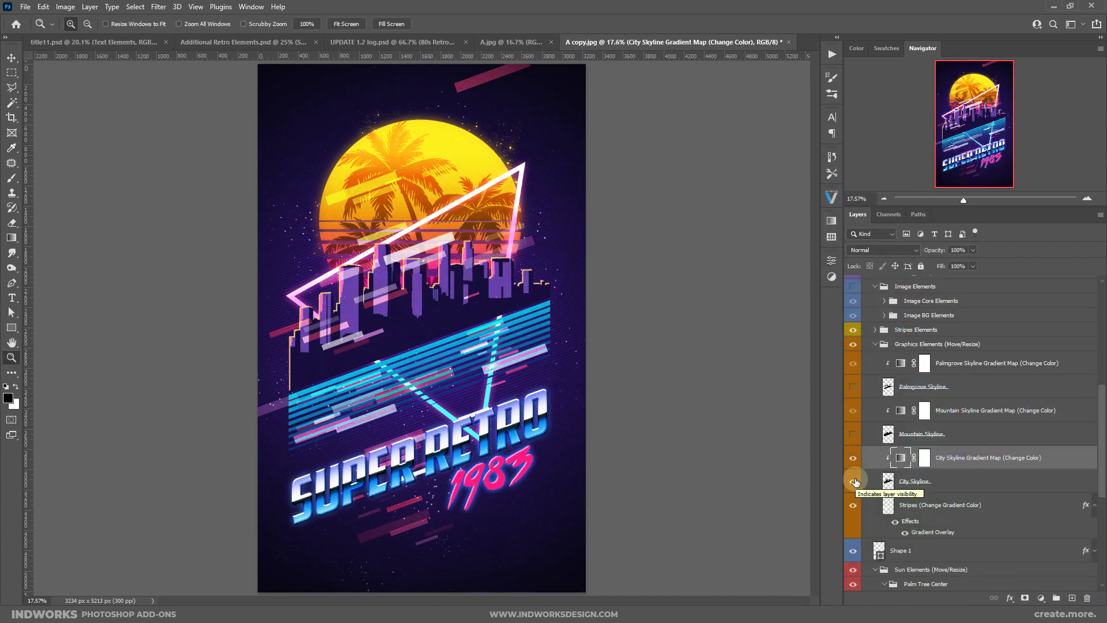
pyautogui.click(853, 480)
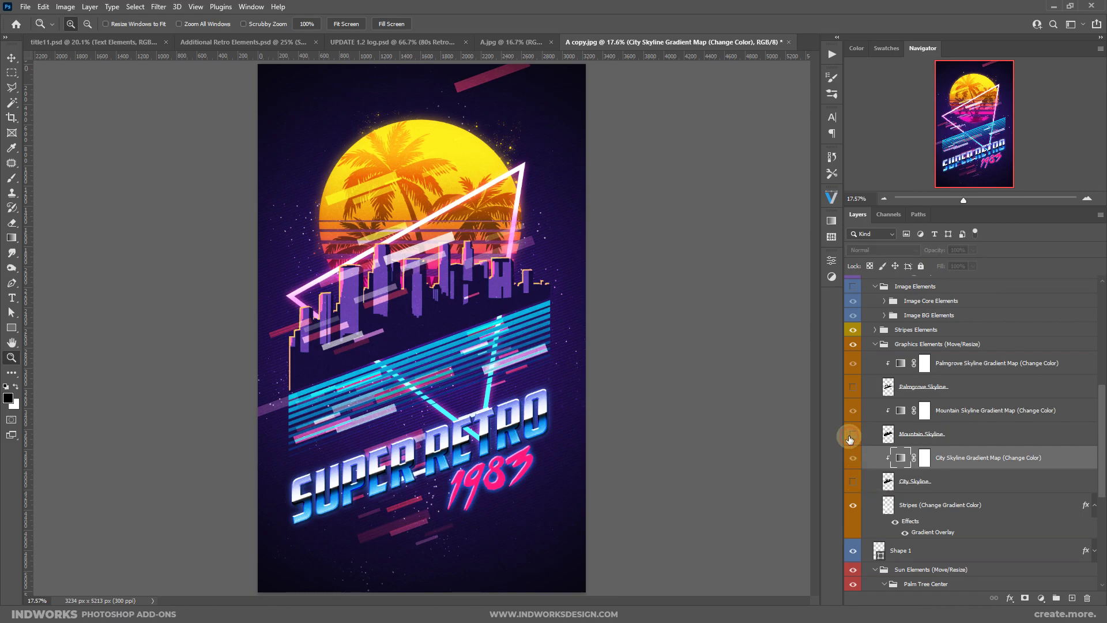
pyautogui.click(849, 438)
pyautogui.click(850, 438)
pyautogui.click(853, 387)
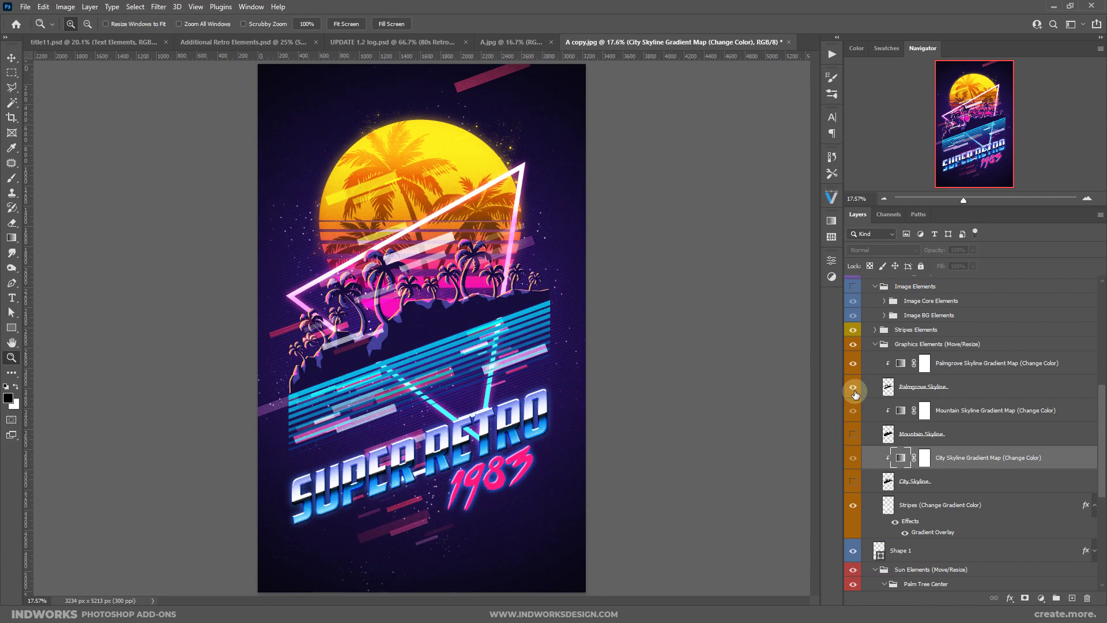
pyautogui.click(853, 387)
pyautogui.click(850, 483)
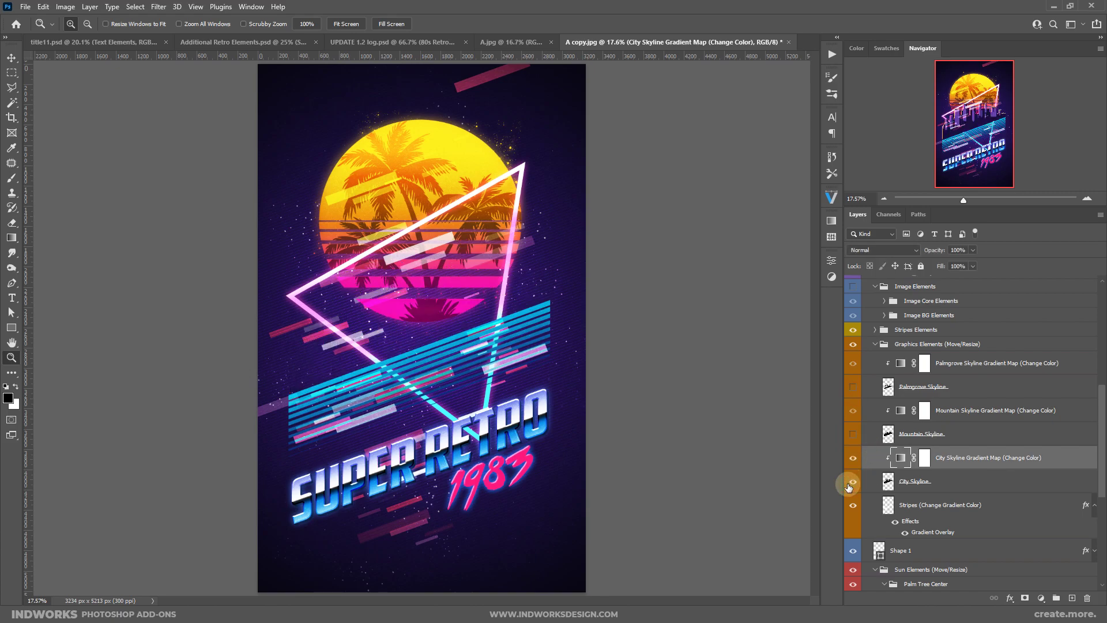
# Step: Collapse Graphics Elements and compare the poster with and without the Stripes Elements group
pyautogui.click(875, 343)
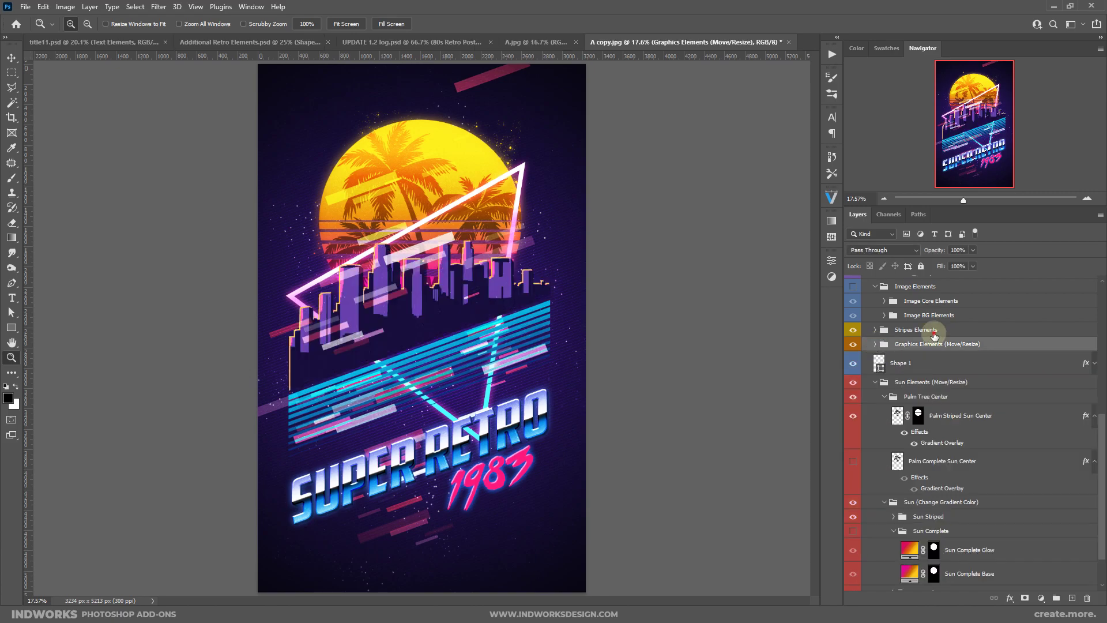
pyautogui.click(865, 332)
pyautogui.click(853, 332)
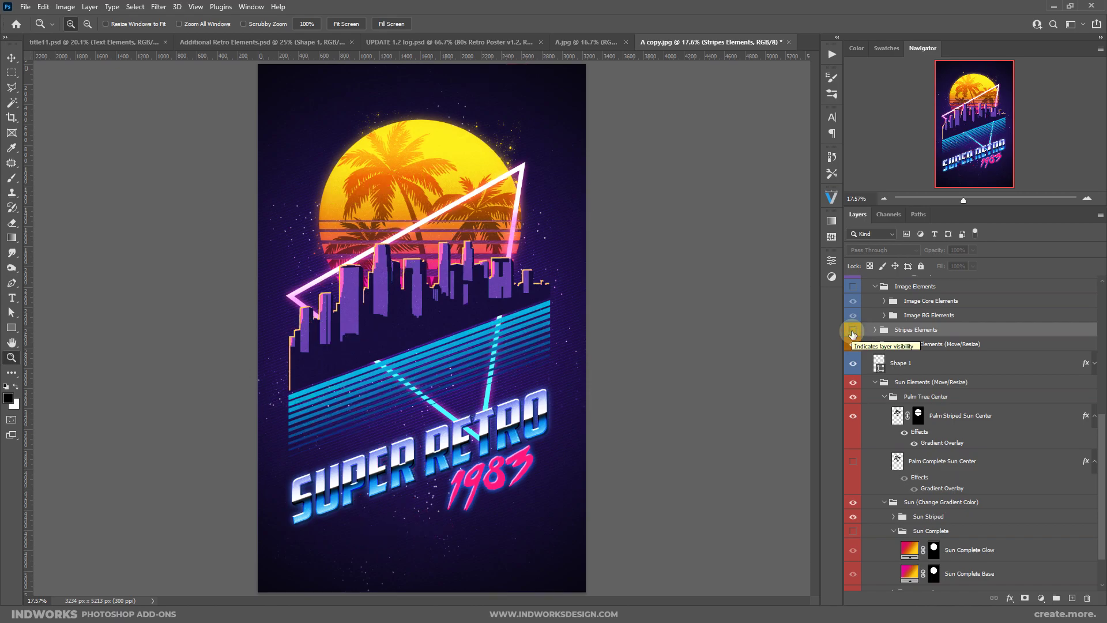
pyautogui.click(852, 332)
pyautogui.click(875, 329)
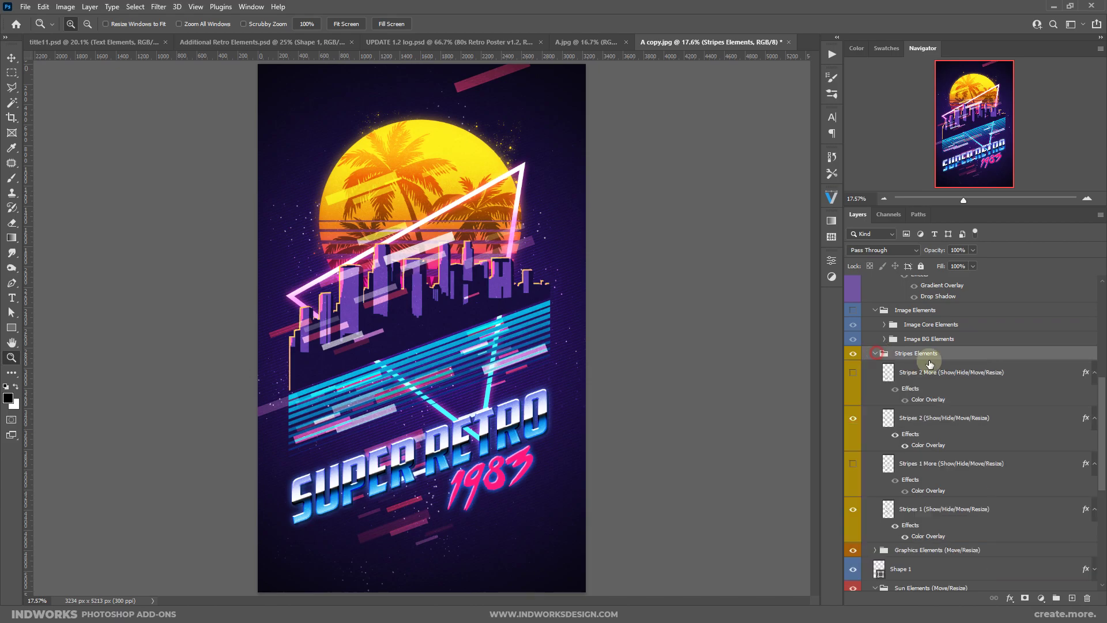
# Step: Hide the Stripes 1 More bars and show Stripes 2, checking Stripes 1's effect
pyautogui.click(971, 484)
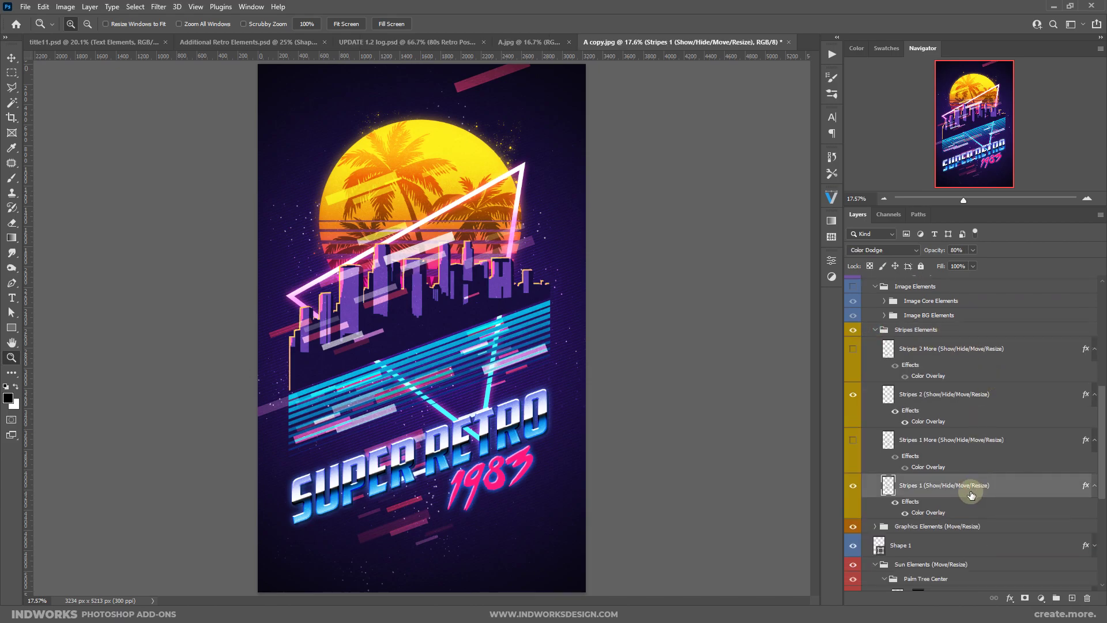
pyautogui.click(854, 441)
pyautogui.click(852, 396)
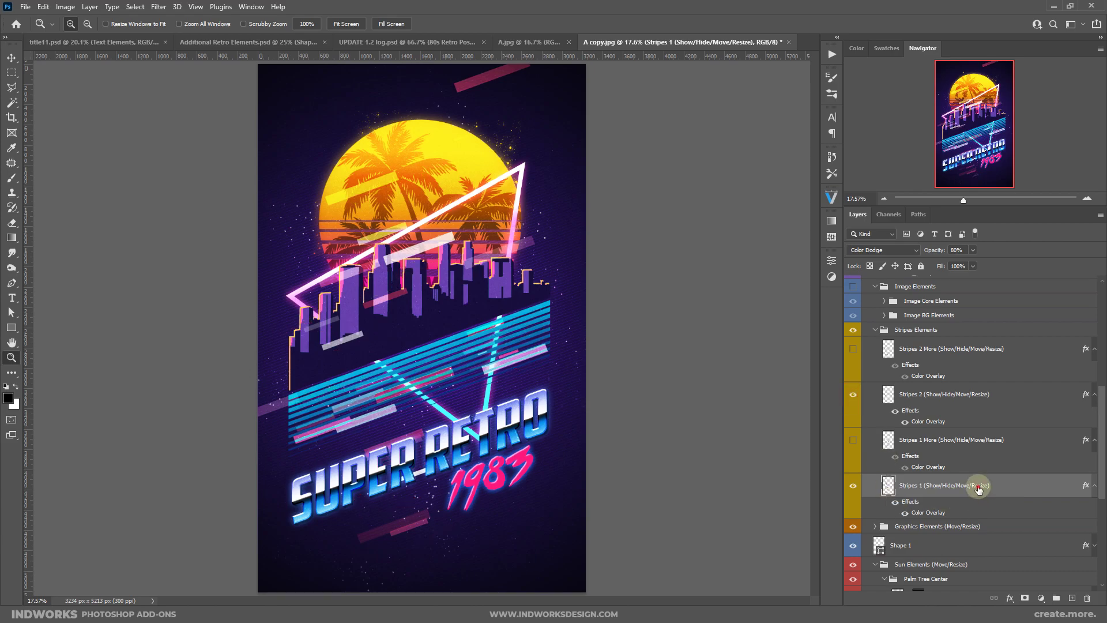
pyautogui.click(854, 485)
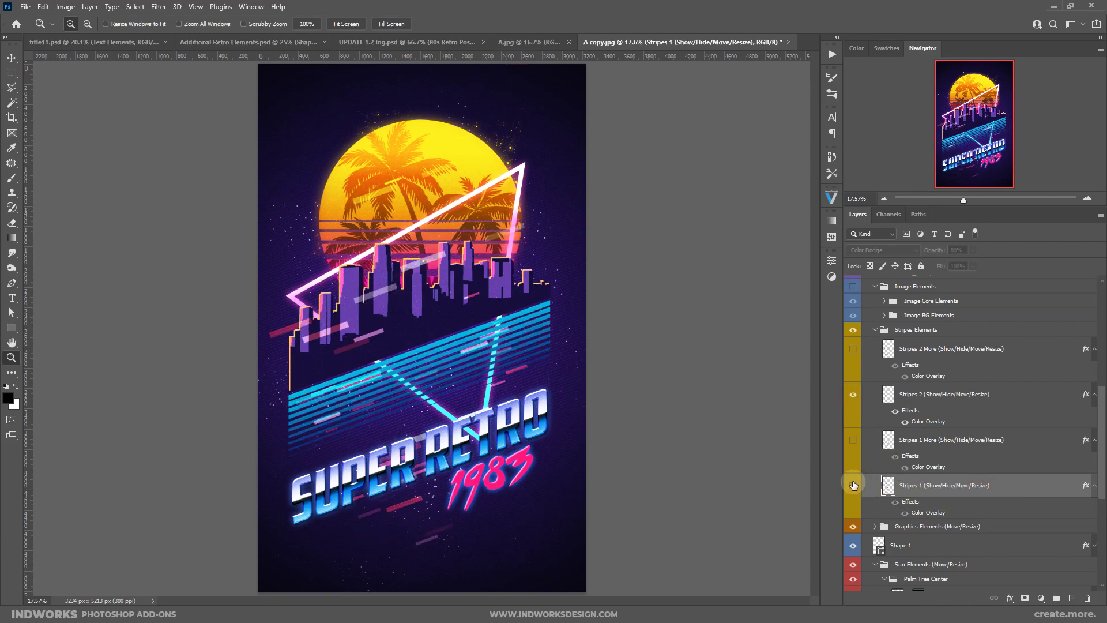
pyautogui.click(854, 484)
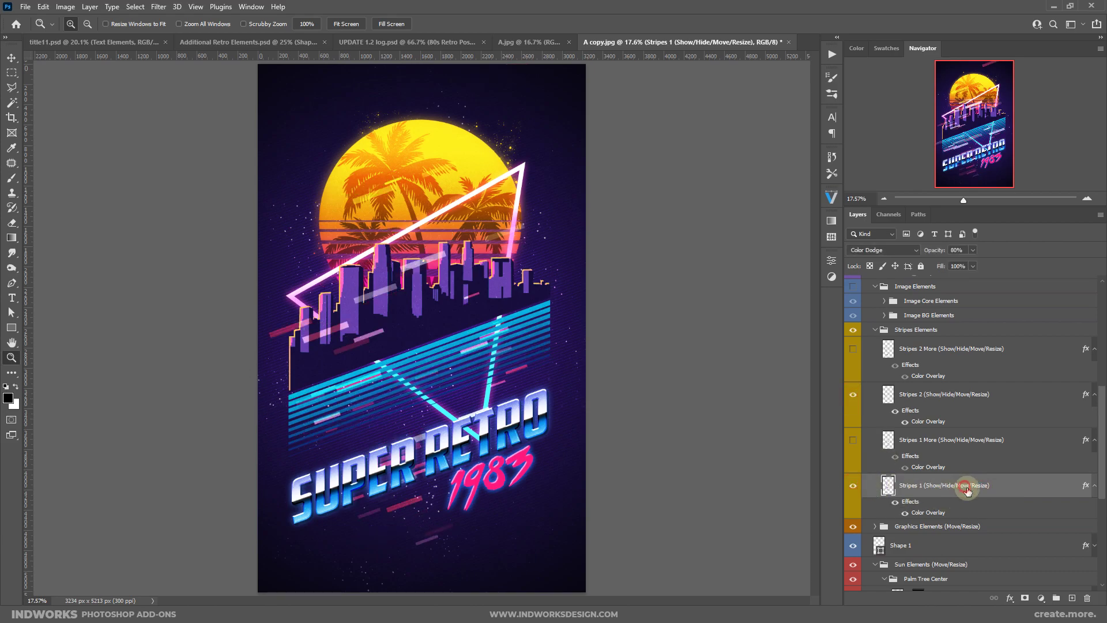
# Step: Add a layer mask to Stripes 1 and paint out the top pink stripe with Hard Round
pyautogui.click(1025, 599)
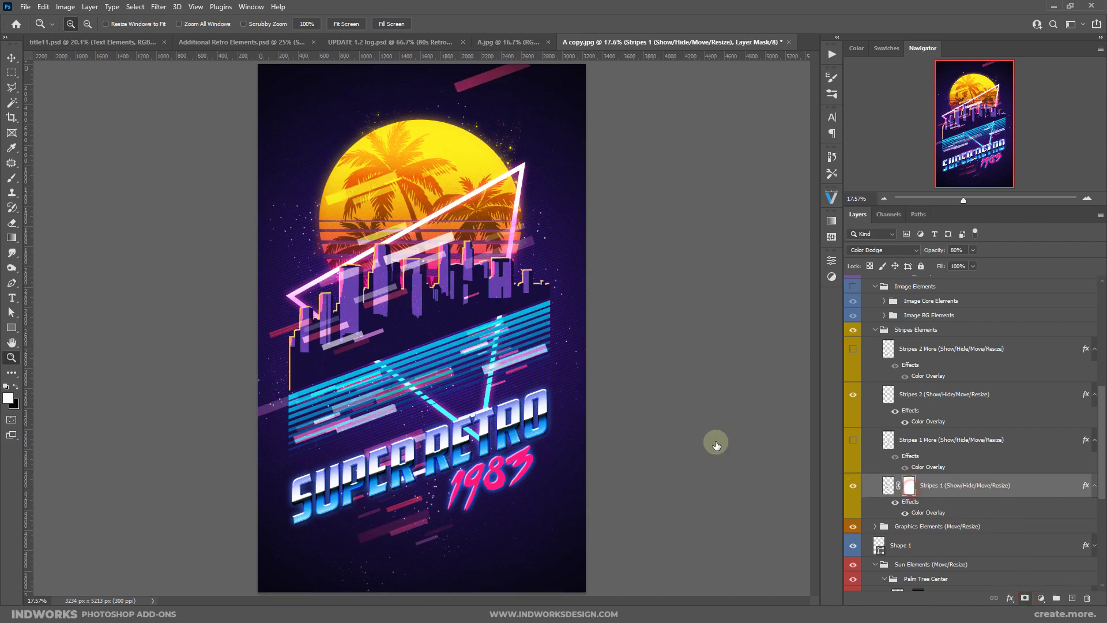
pyautogui.click(11, 179)
pyautogui.click(73, 24)
pyautogui.scroll(5, 311, 179)
pyautogui.scroll(1, 357, 177)
pyautogui.click(21, 154)
pyautogui.click(201, 188)
pyautogui.click(540, 6)
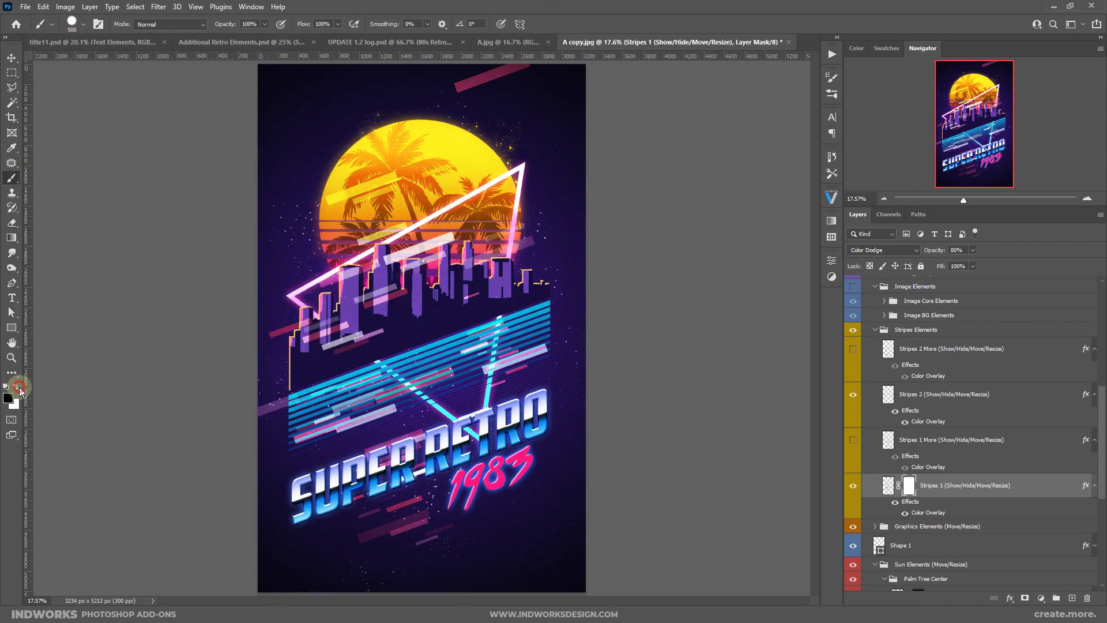
pyautogui.moveTo(477, 83)
pyautogui.mouseDown()
pyautogui.moveTo(415, 100)
pyautogui.moveTo(521, 67)
pyautogui.moveTo(436, 105)
pyautogui.moveTo(525, 66)
pyautogui.moveTo(494, 86)
pyautogui.mouseUp()
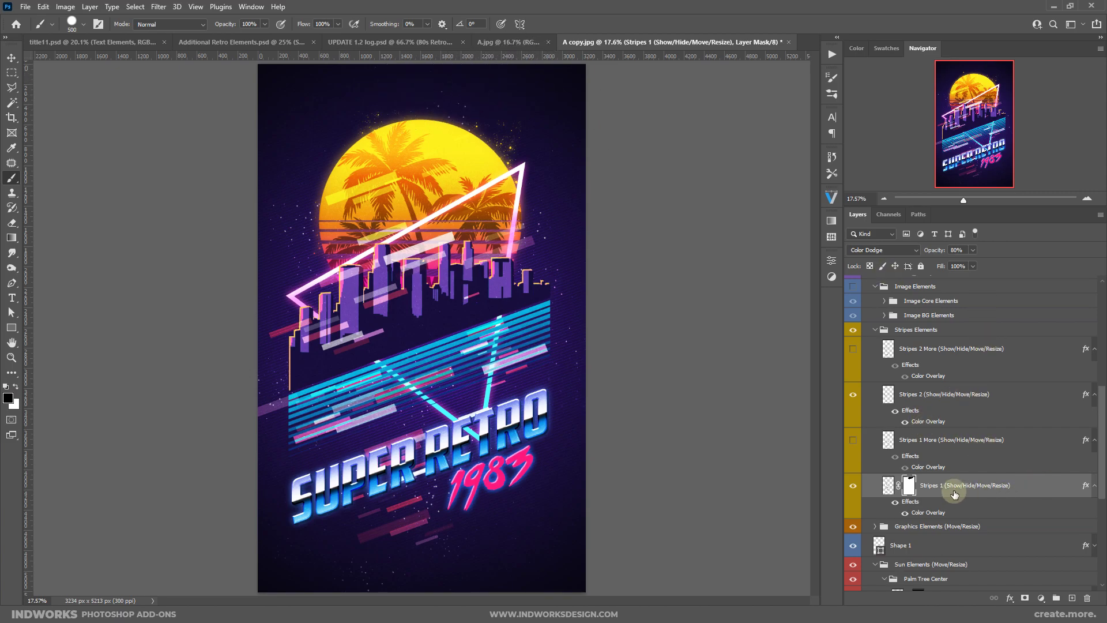
pyautogui.click(875, 329)
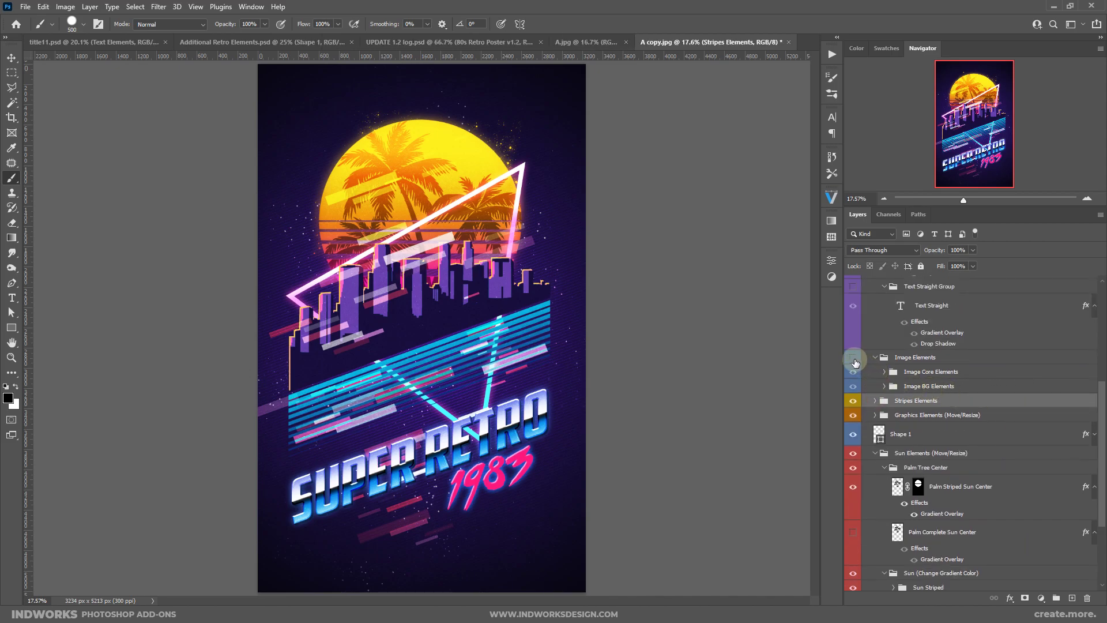
# Step: Show the skater artwork, compare Image BG Elements on and off, and zoom in on the skater
pyautogui.click(855, 361)
pyautogui.click(955, 390)
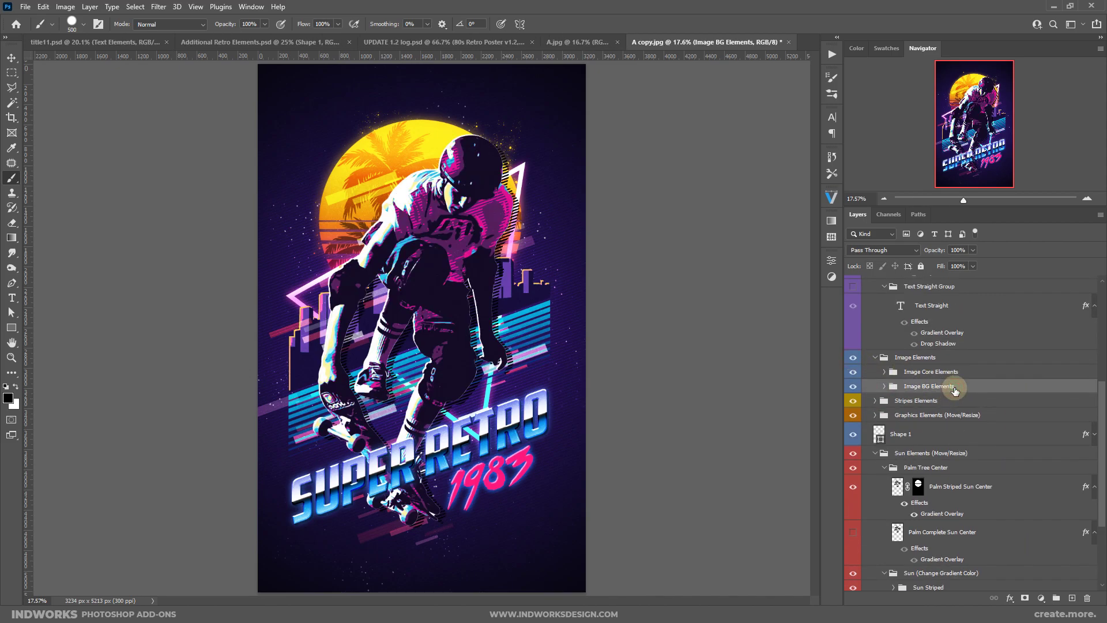
pyautogui.click(882, 387)
pyautogui.click(852, 387)
pyautogui.click(852, 388)
pyautogui.press('z')
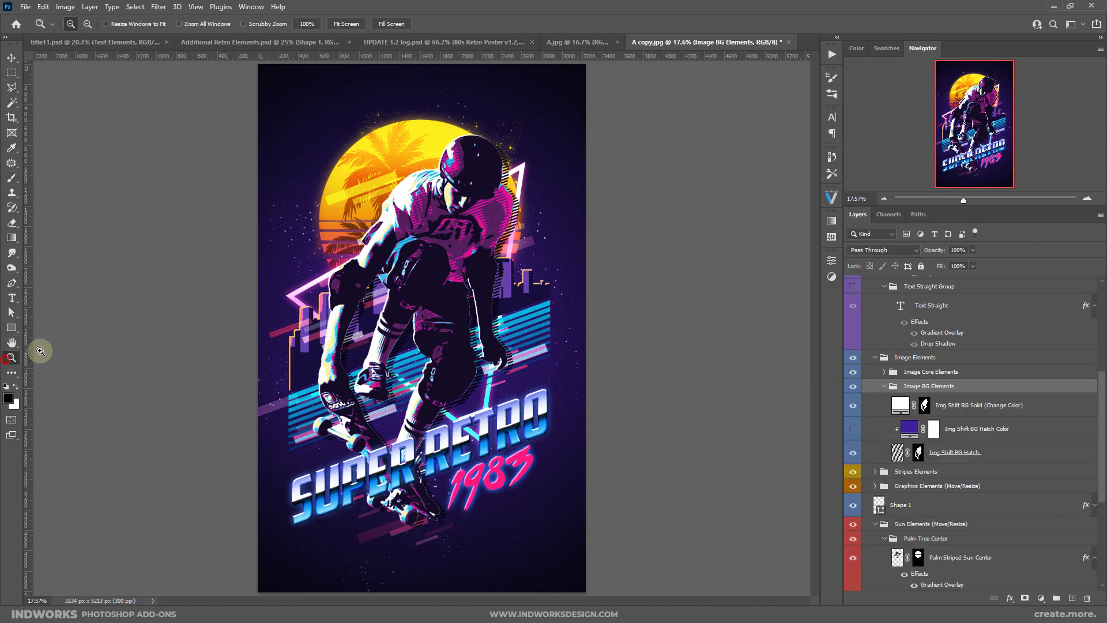
pyautogui.click(471, 184)
pyautogui.click(472, 184)
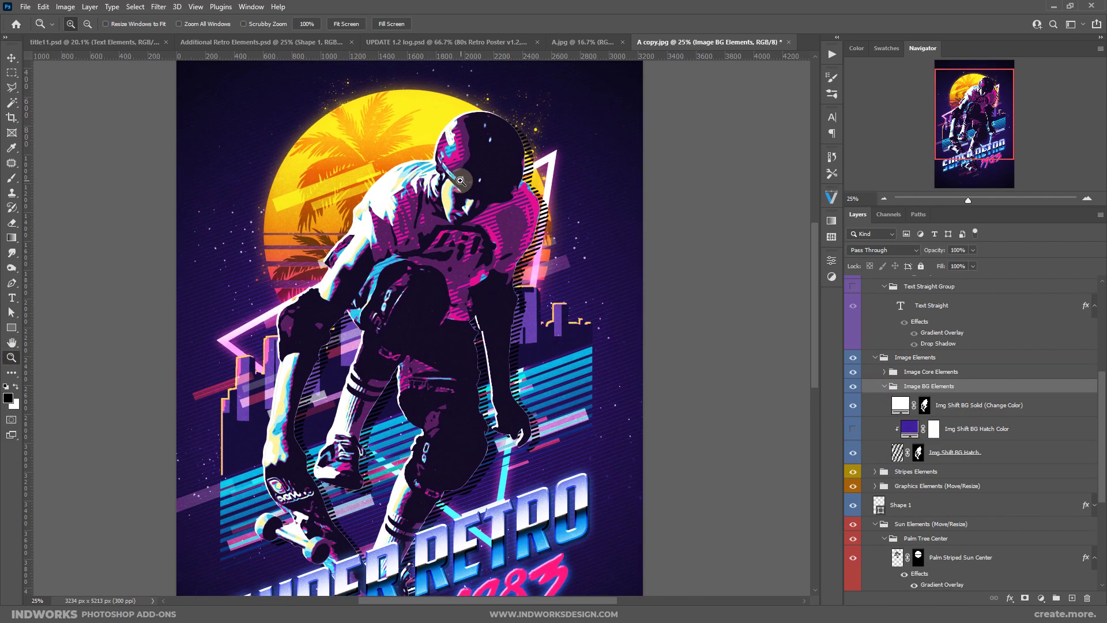
# Step: Change the Img Shift BG Hatch colour to the darker purple 21134b
pyautogui.click(853, 453)
pyautogui.click(853, 454)
pyautogui.click(853, 429)
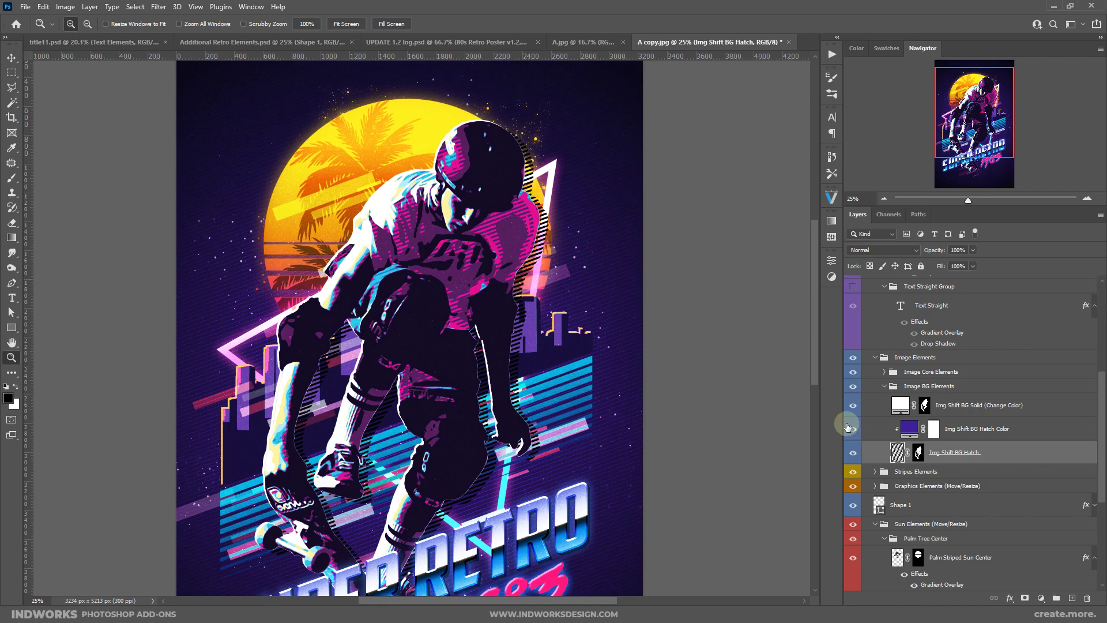
pyautogui.click(914, 429)
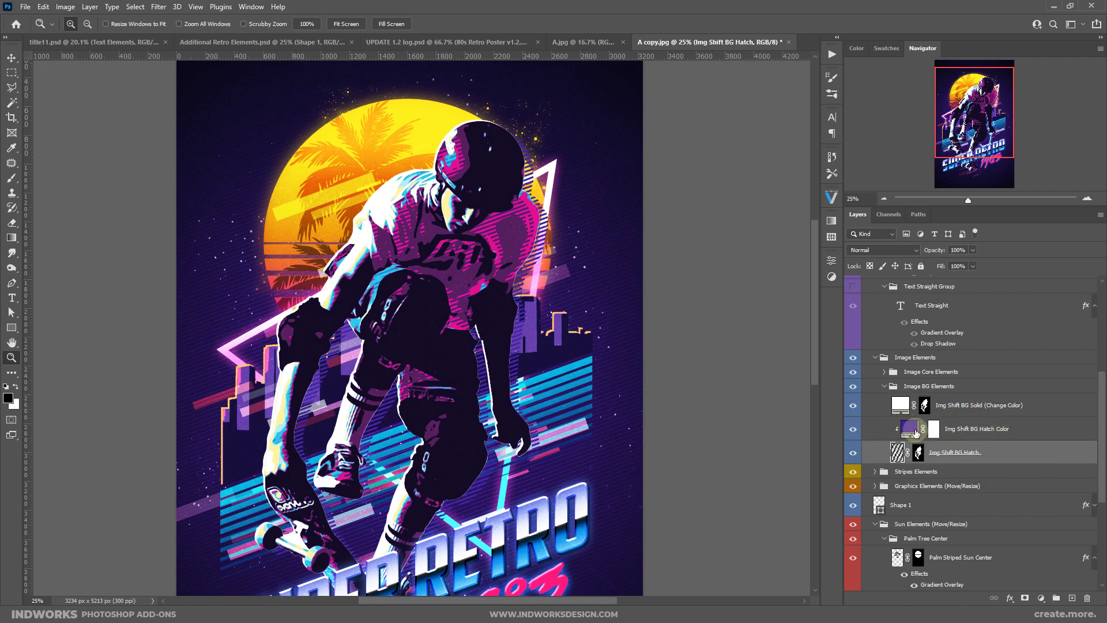
pyautogui.doubleClick(909, 430)
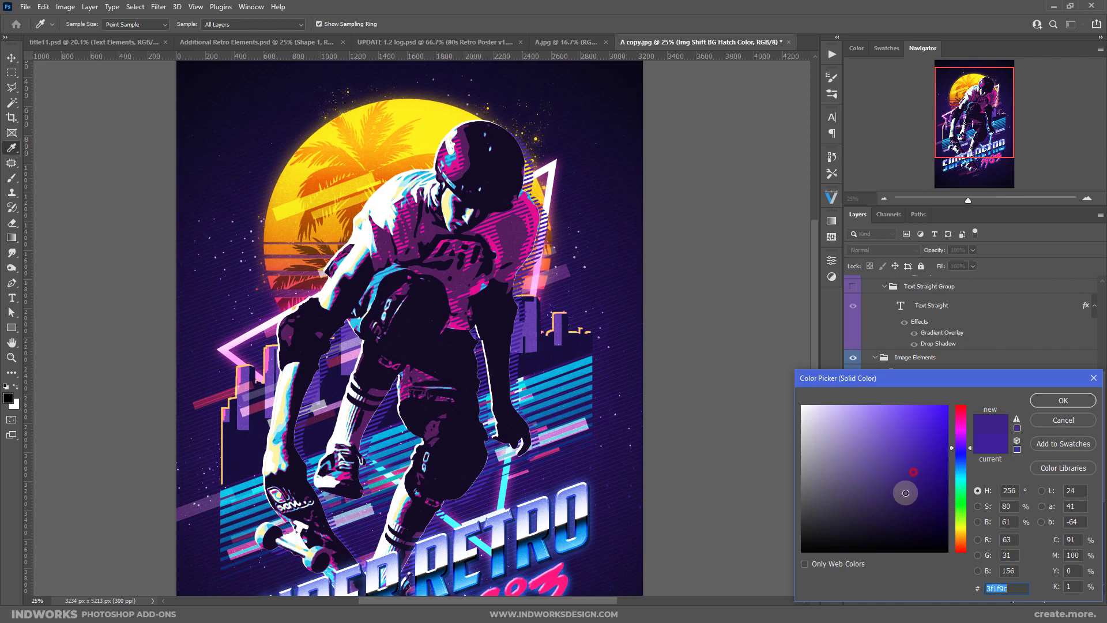
pyautogui.click(910, 507)
pyautogui.moveTo(918, 508); pyautogui.dragTo(911, 508)
pyautogui.click(1063, 401)
# Step: Inspect the Img Shift BG Solid layer's colour without changes and collapse Image BG Elements
pyautogui.click(871, 405)
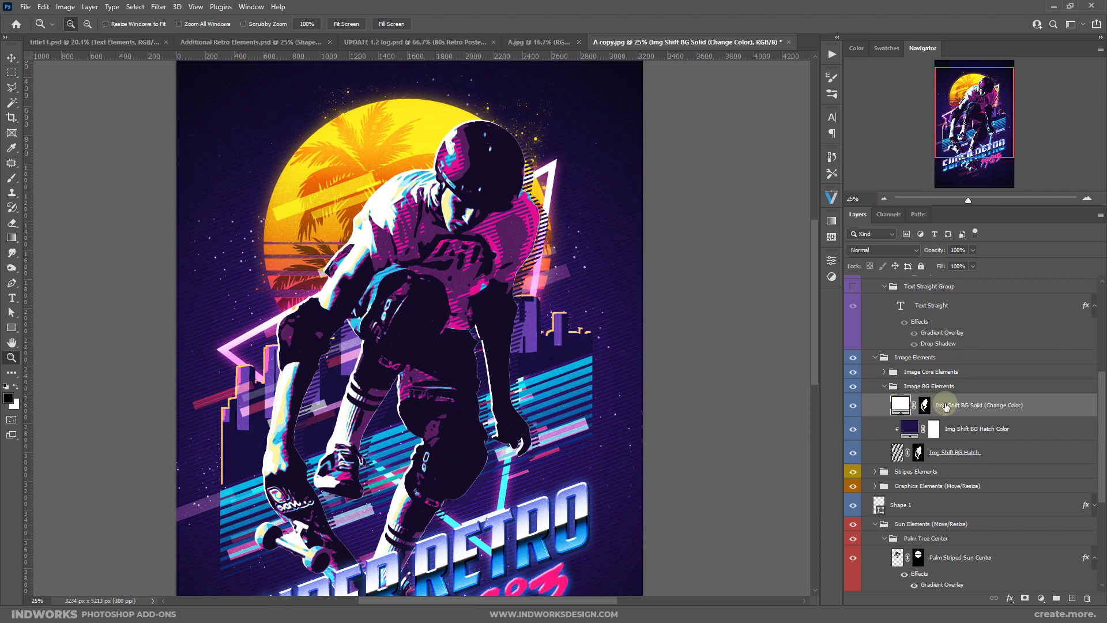
pyautogui.click(852, 406)
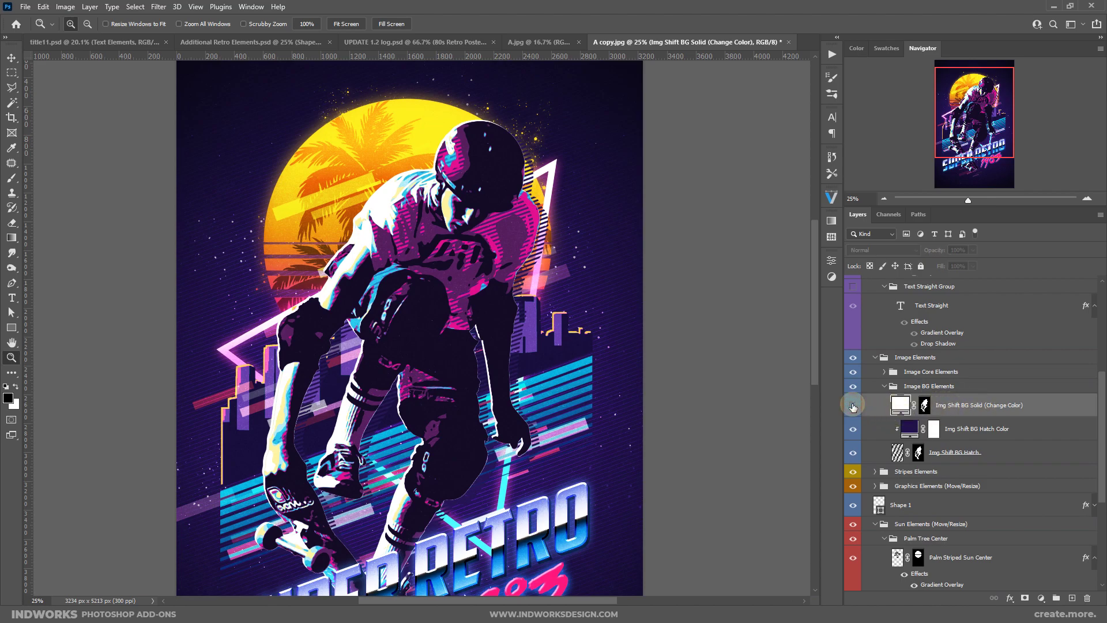
pyautogui.click(853, 406)
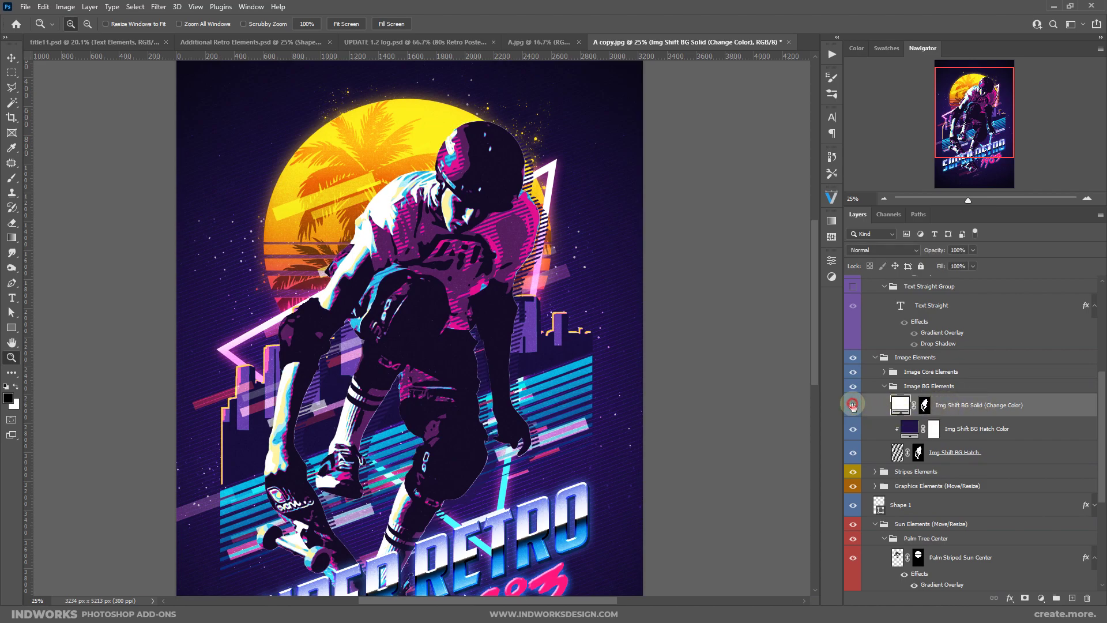
pyautogui.click(906, 405)
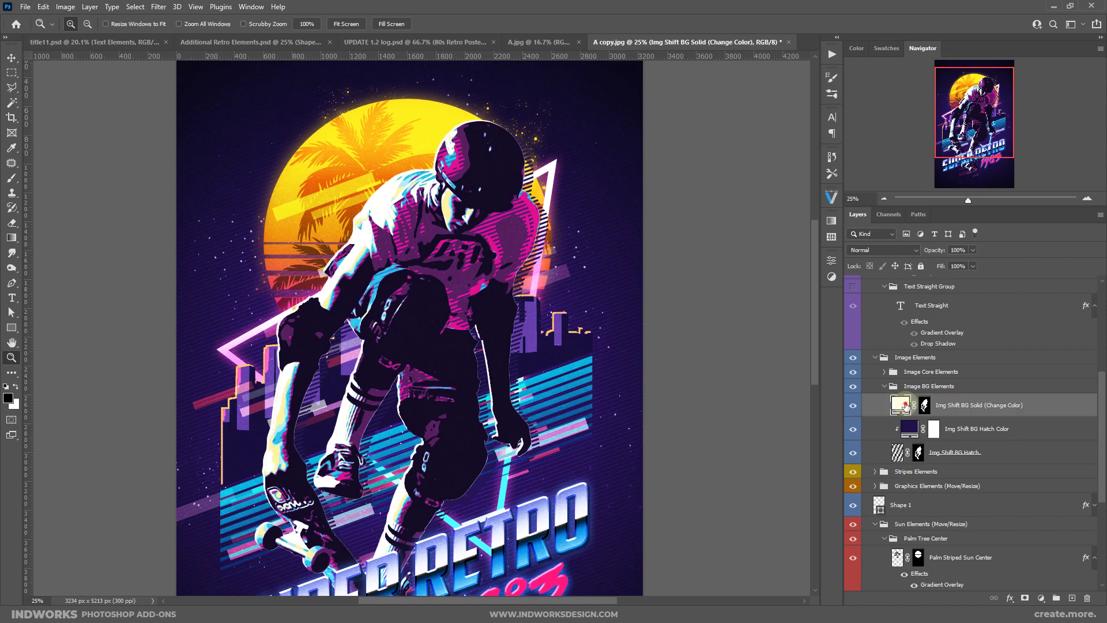
pyautogui.click(905, 405)
pyautogui.click(1086, 382)
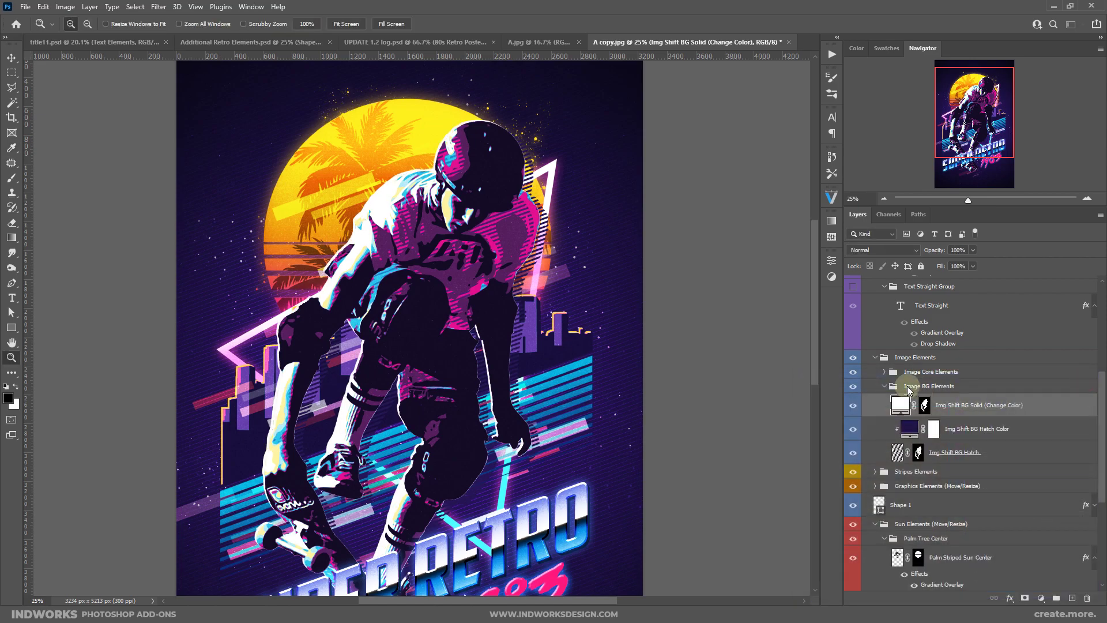
pyautogui.click(884, 385)
pyautogui.click(884, 371)
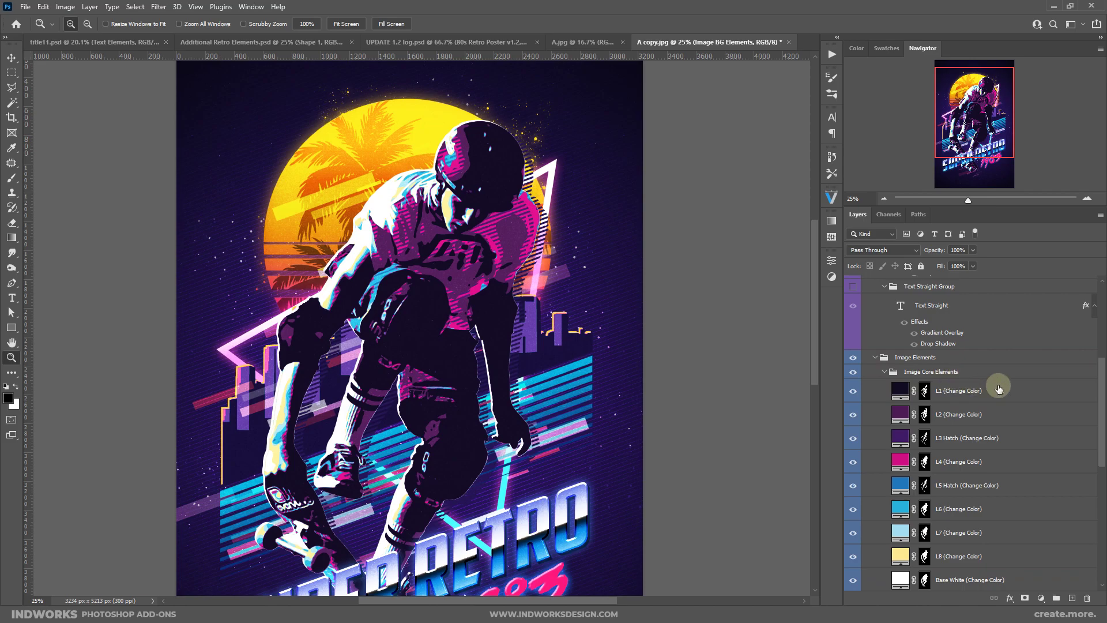
pyautogui.scroll(-2, 1020, 381)
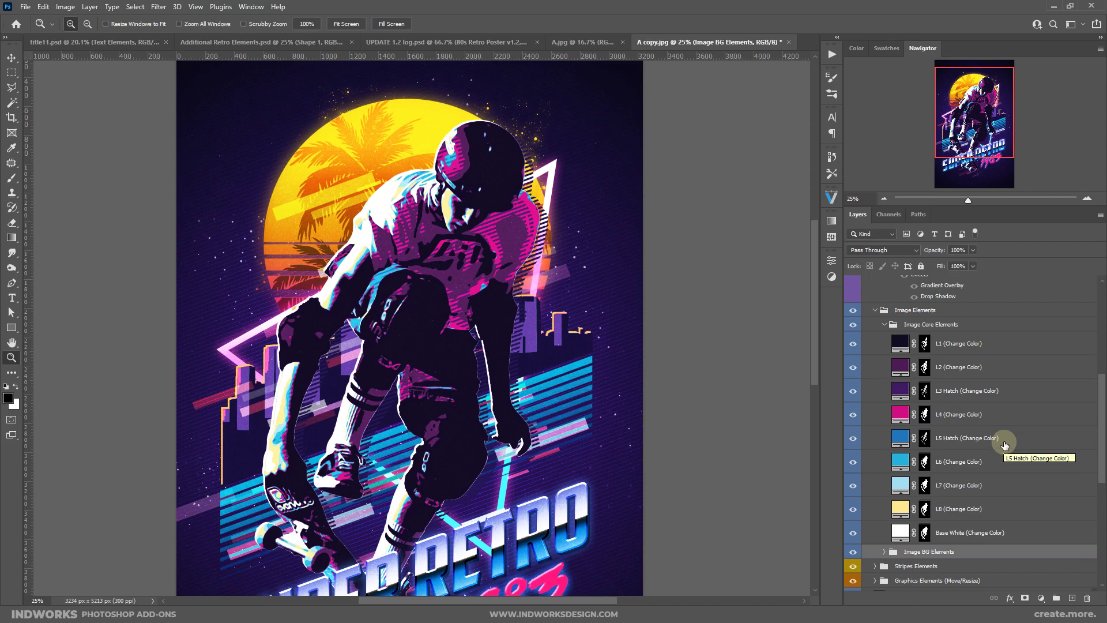
pyautogui.click(992, 531)
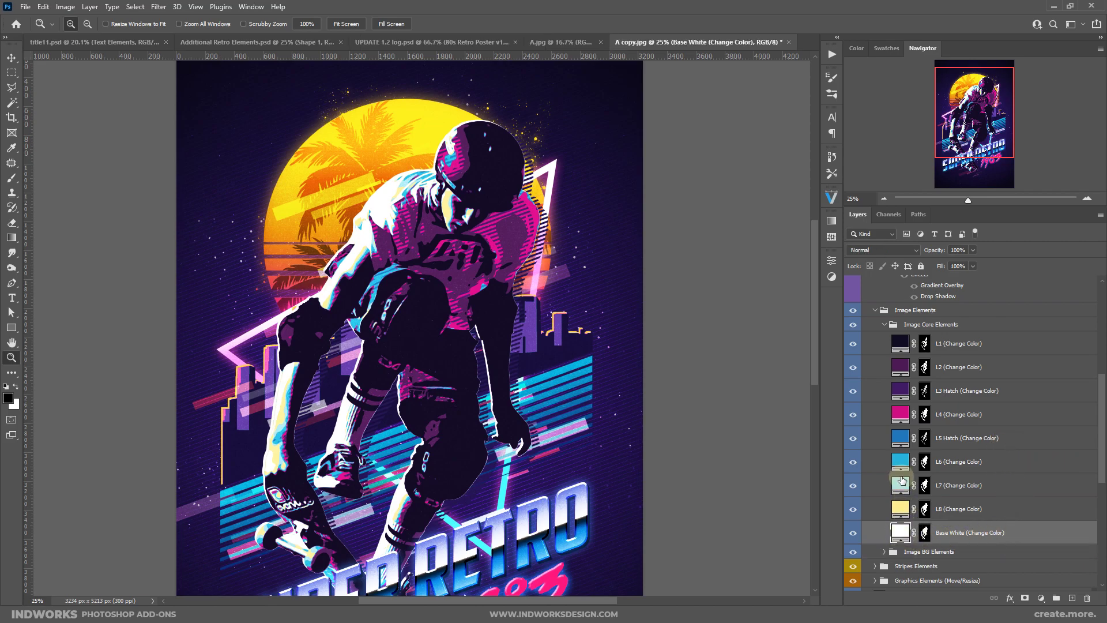
pyautogui.click(852, 461)
pyautogui.click(853, 414)
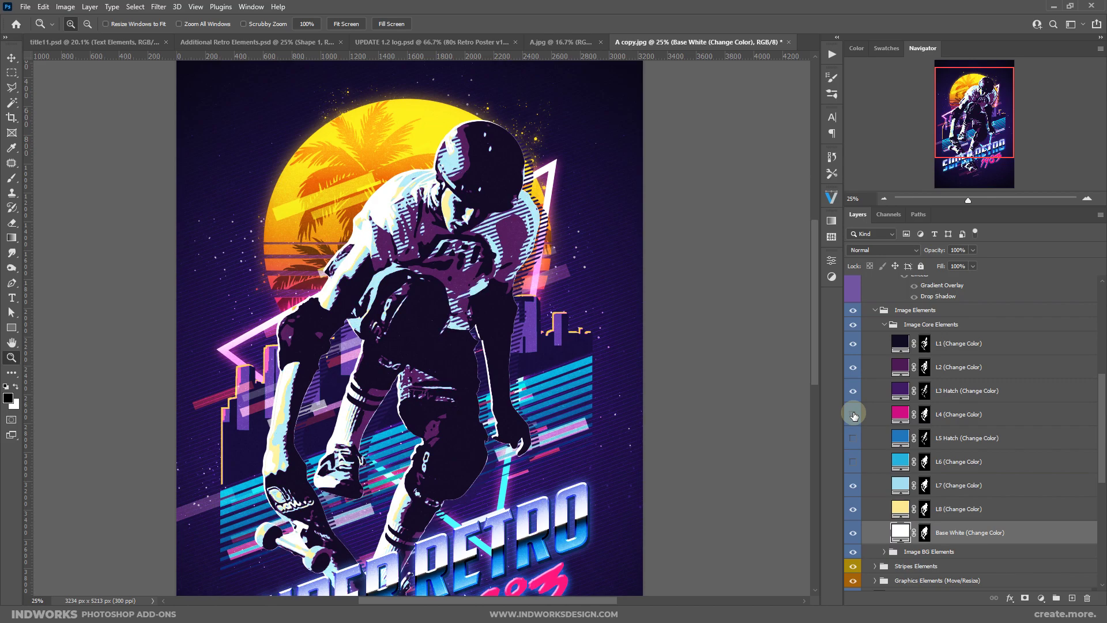
pyautogui.click(853, 461)
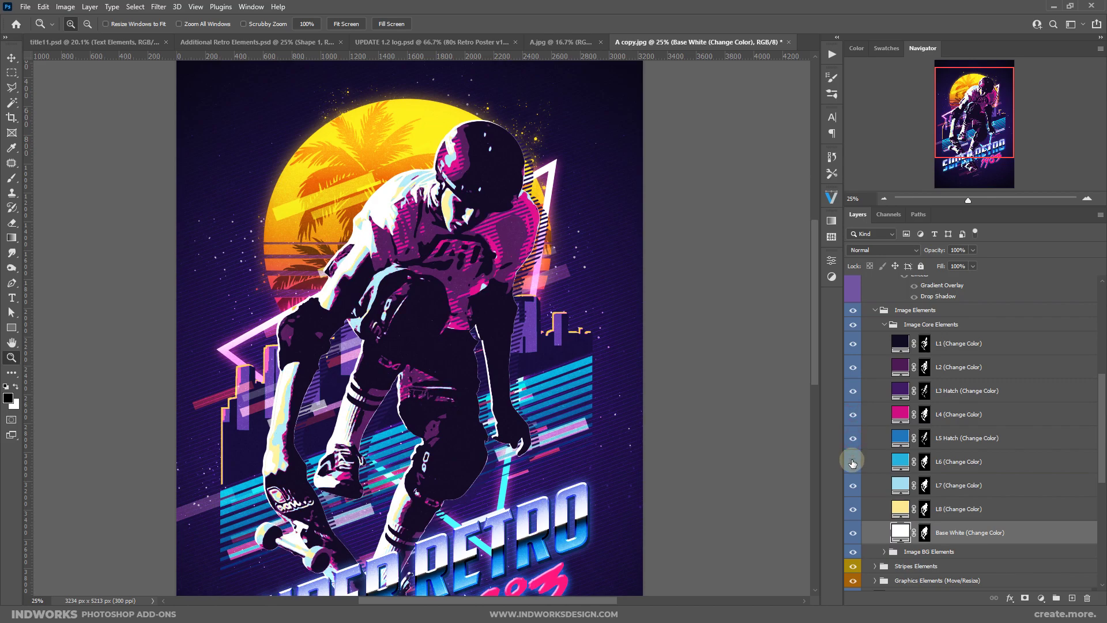
pyautogui.click(901, 461)
pyautogui.doubleClick(901, 462)
pyautogui.moveTo(945, 467)
pyautogui.mouseDown()
pyautogui.moveTo(959, 542)
pyautogui.moveTo(958, 425)
pyautogui.moveTo(961, 465)
pyautogui.mouseUp()
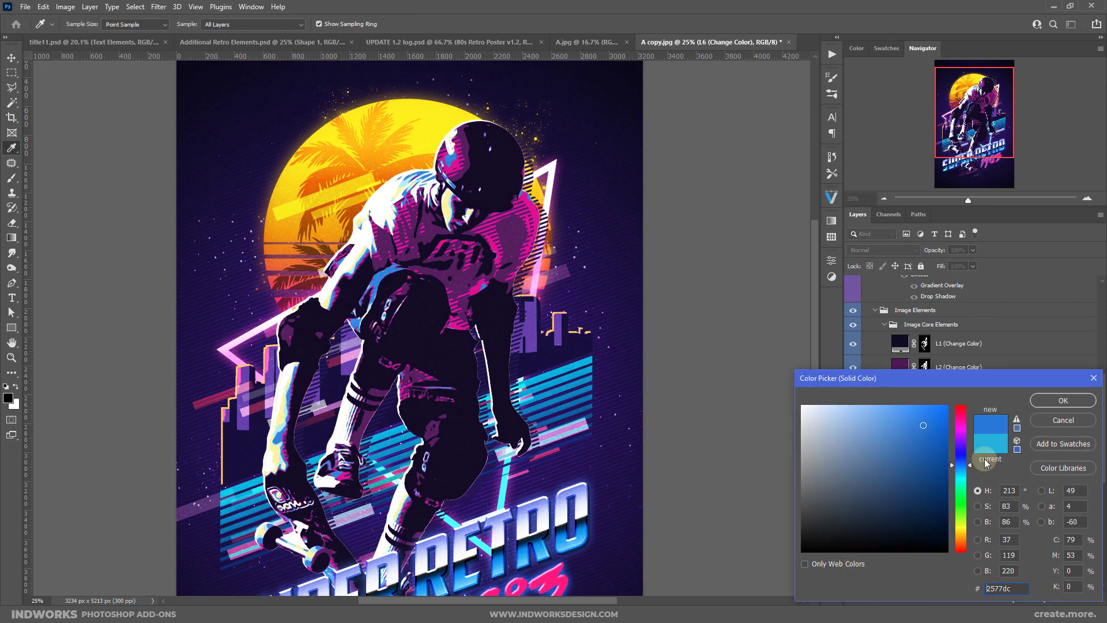
pyautogui.click(1063, 420)
pyautogui.click(902, 414)
pyautogui.doubleClick(902, 414)
pyautogui.click(961, 539)
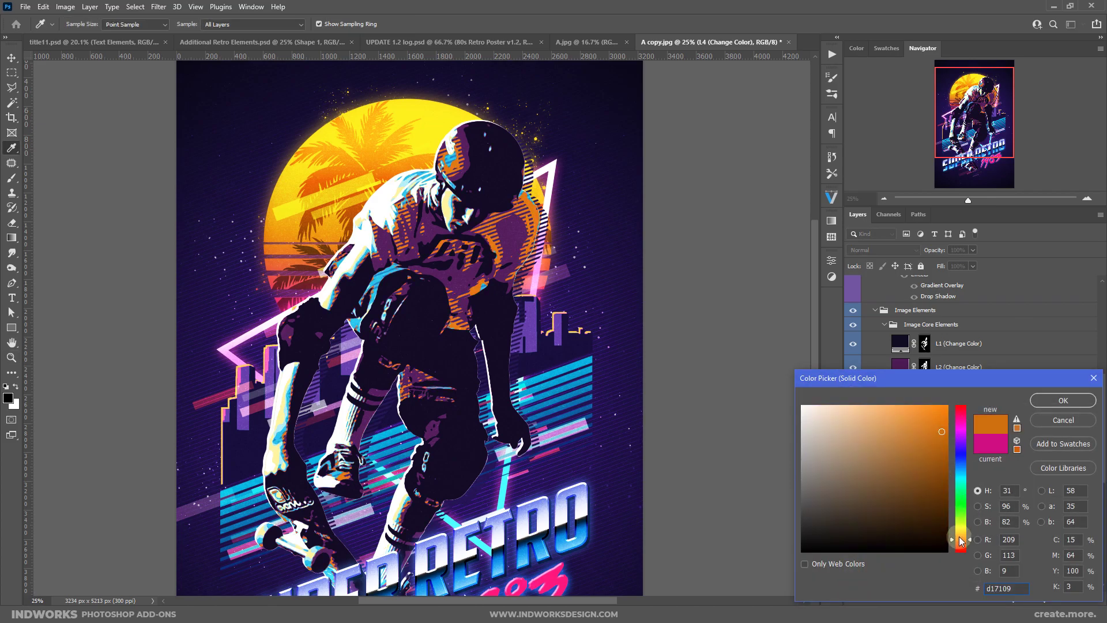
pyautogui.click(1054, 425)
pyautogui.click(884, 324)
pyautogui.press('z')
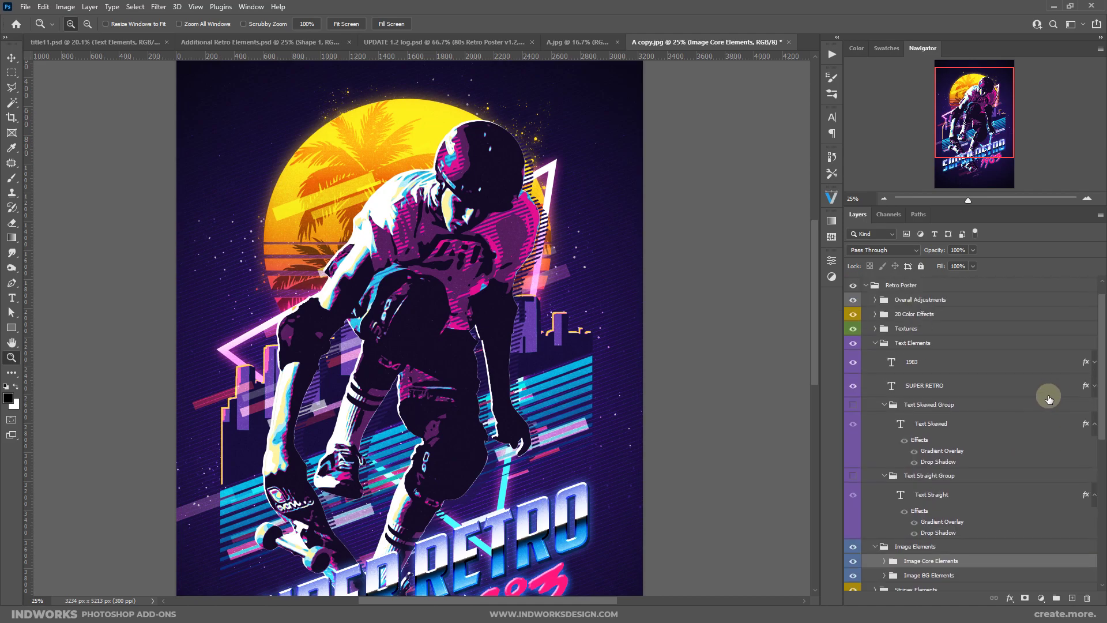
# Step: Preview the skewed RETRO and straight YOUR TEXT styles, then restore the SUPER RETRO headline
pyautogui.click(852, 363)
pyautogui.moveTo(814, 359); pyautogui.dragTo(814, 406)
pyautogui.click(853, 385)
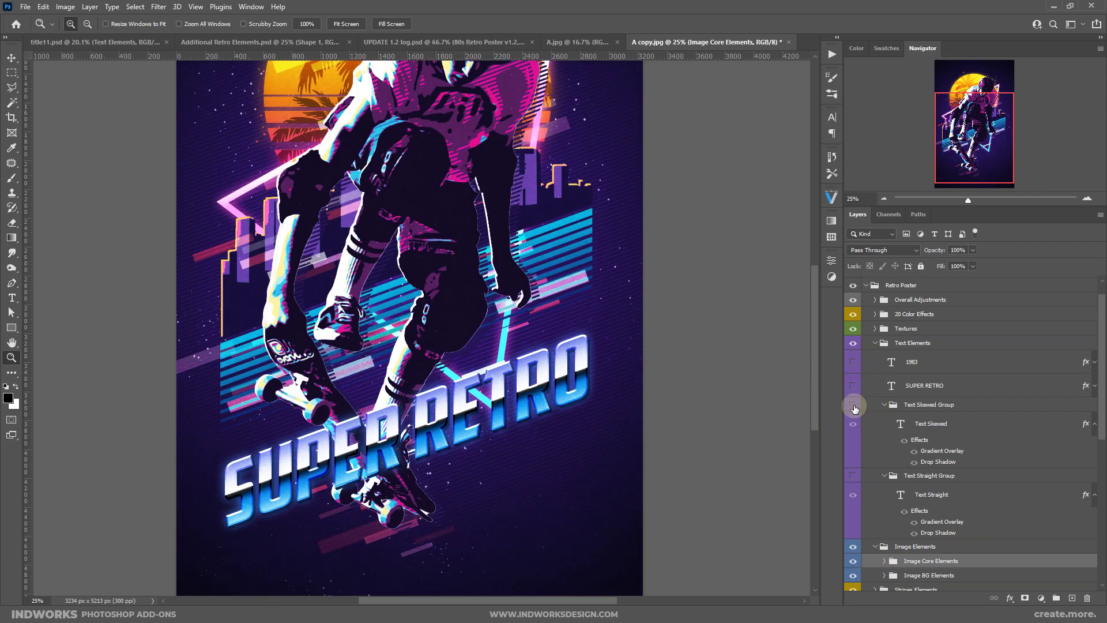
pyautogui.click(853, 406)
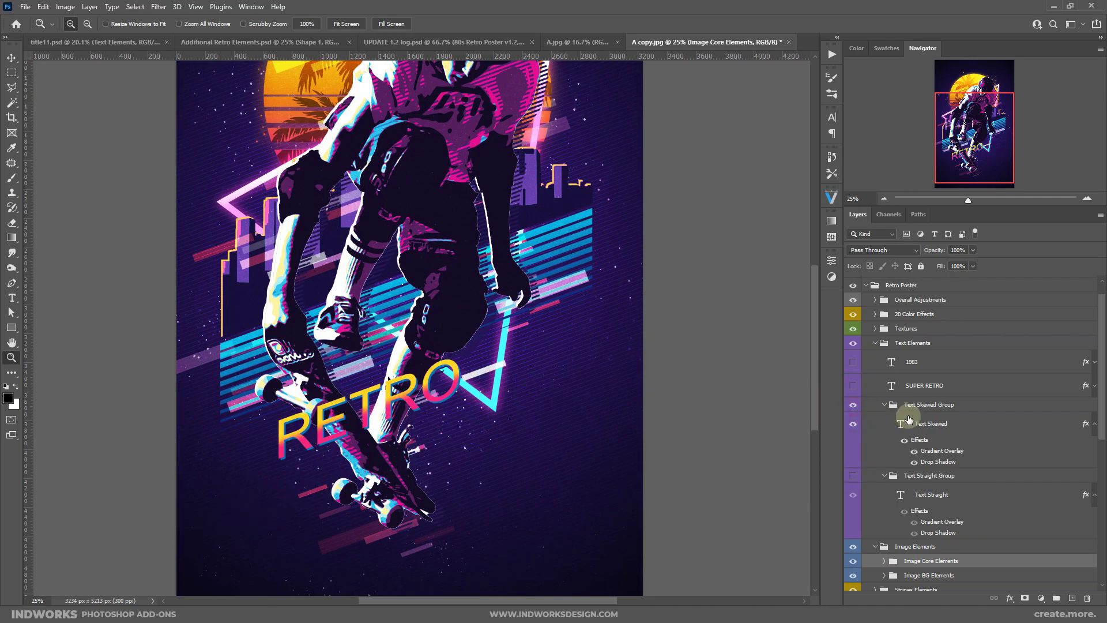
pyautogui.click(852, 406)
pyautogui.click(854, 476)
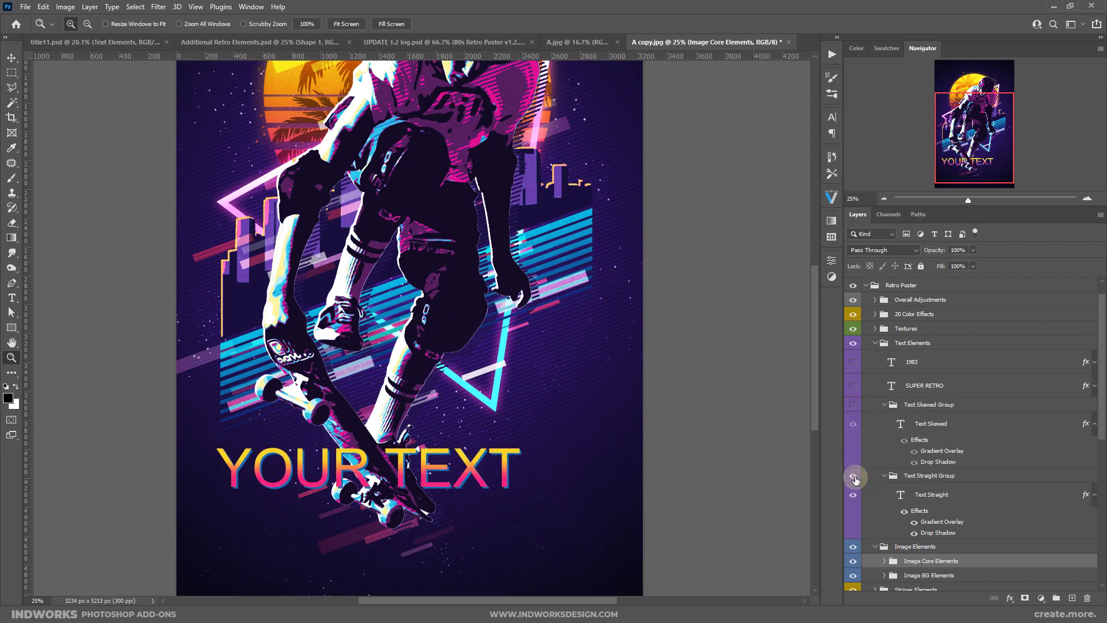
pyautogui.click(854, 476)
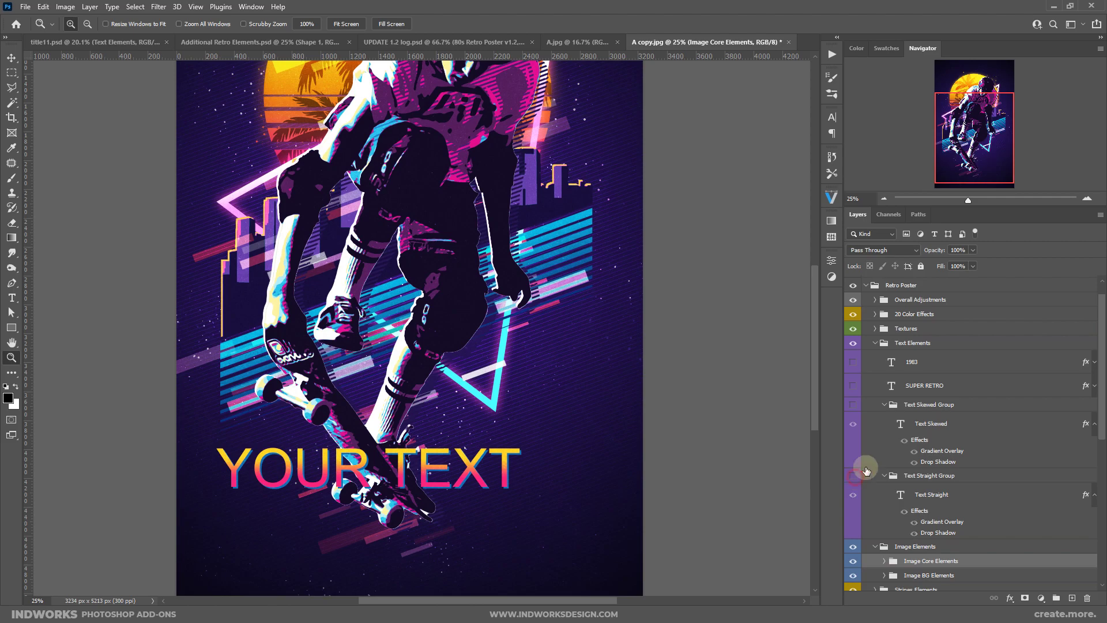
pyautogui.click(853, 385)
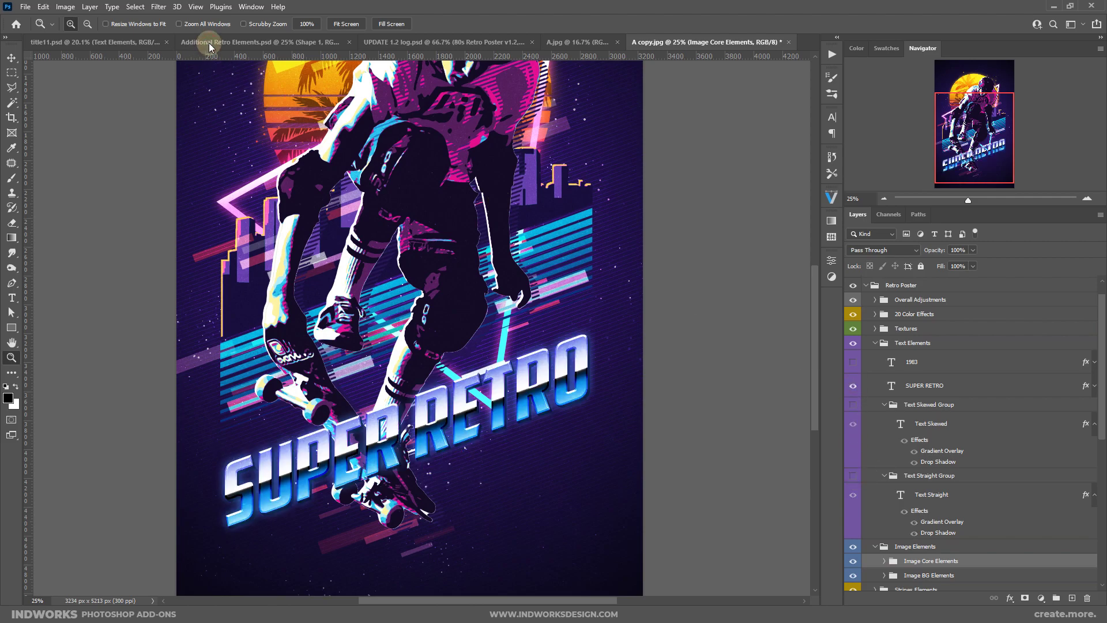
# Step: Glance at the Additional Retro Elements document, then show the pink 1983 text
pyautogui.click(208, 42)
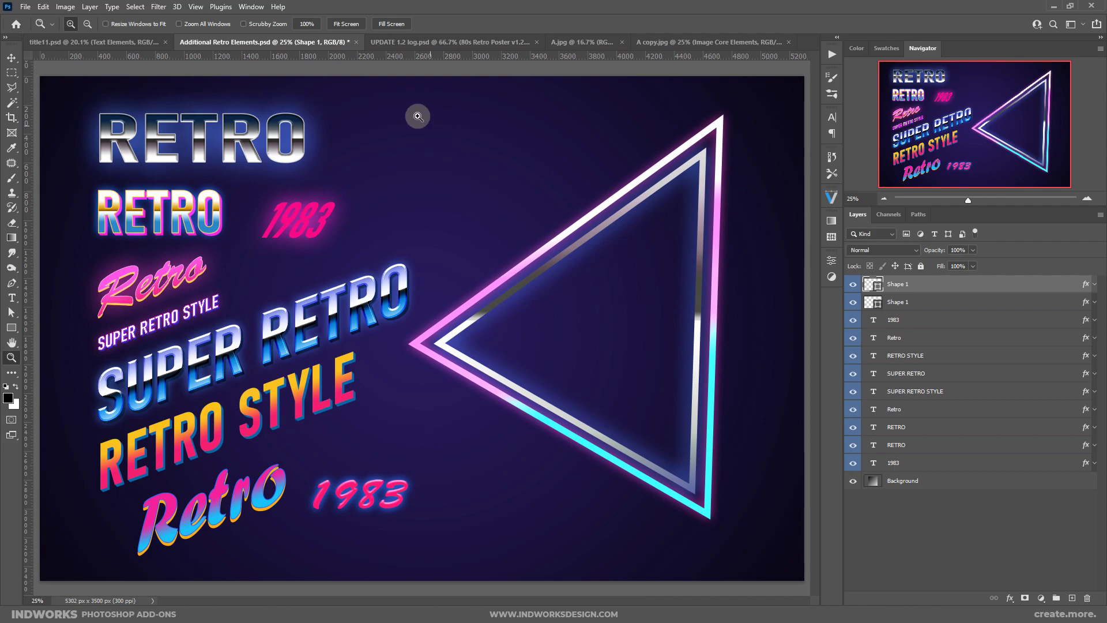
pyautogui.click(701, 44)
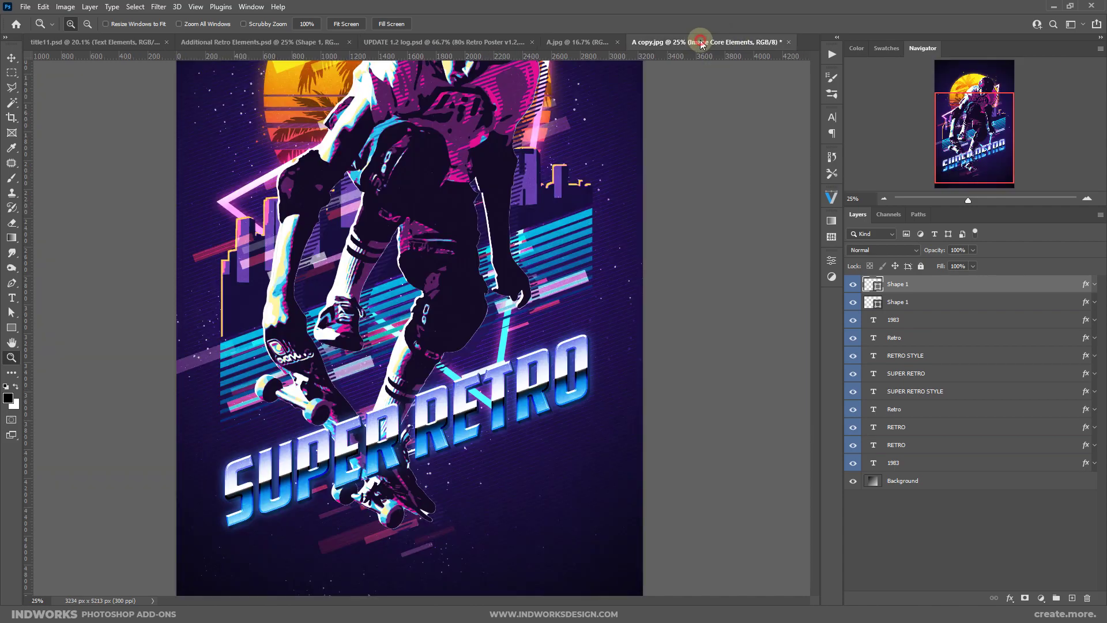
pyautogui.click(853, 387)
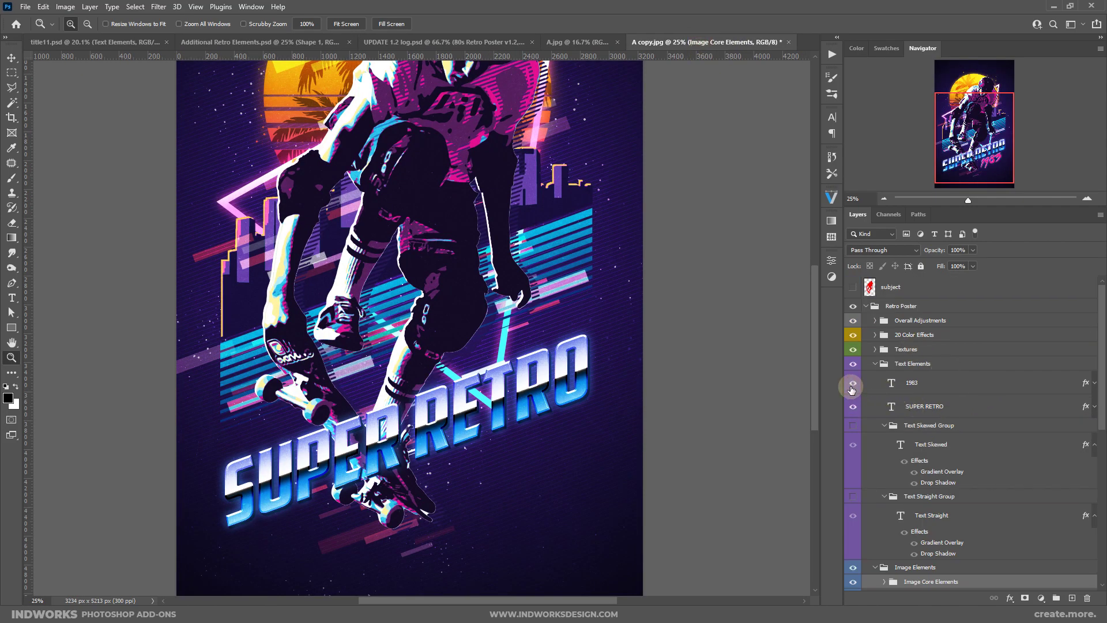
pyautogui.click(852, 384)
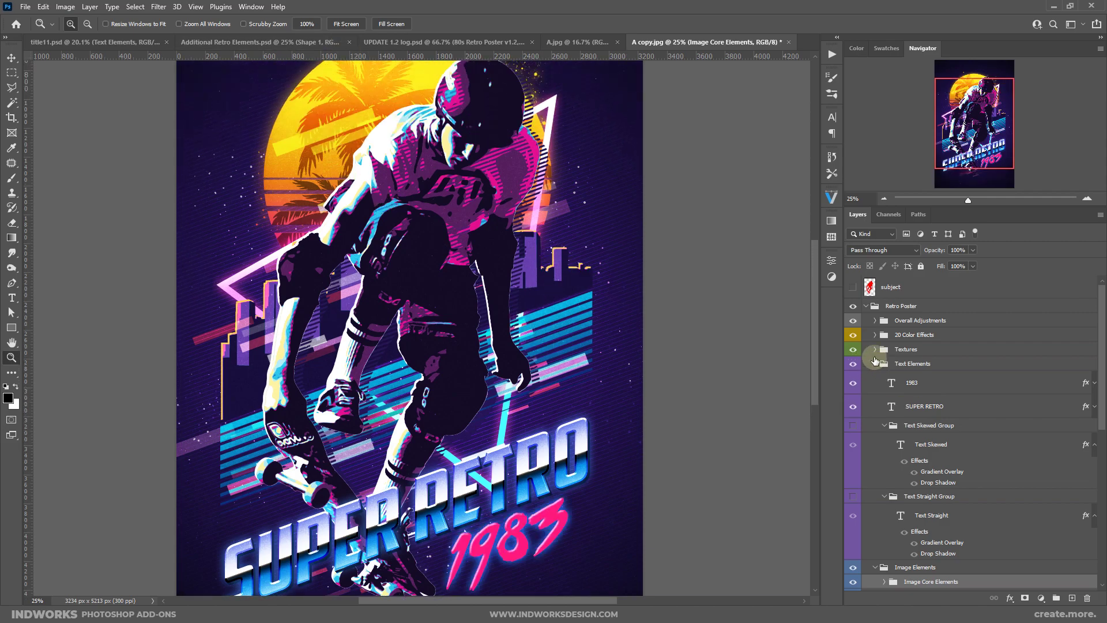
# Step: Expand Textures, compare the Texture layer, and turn on Texture More (Change Opacity)
pyautogui.click(875, 363)
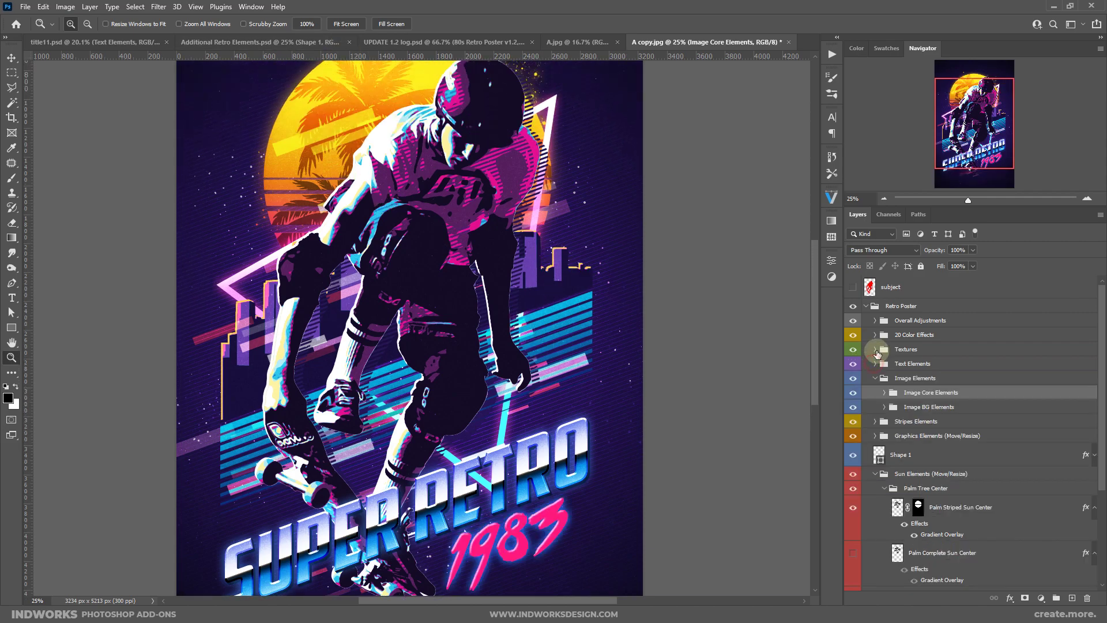
pyautogui.click(874, 349)
pyautogui.click(941, 390)
pyautogui.click(853, 392)
pyautogui.click(852, 392)
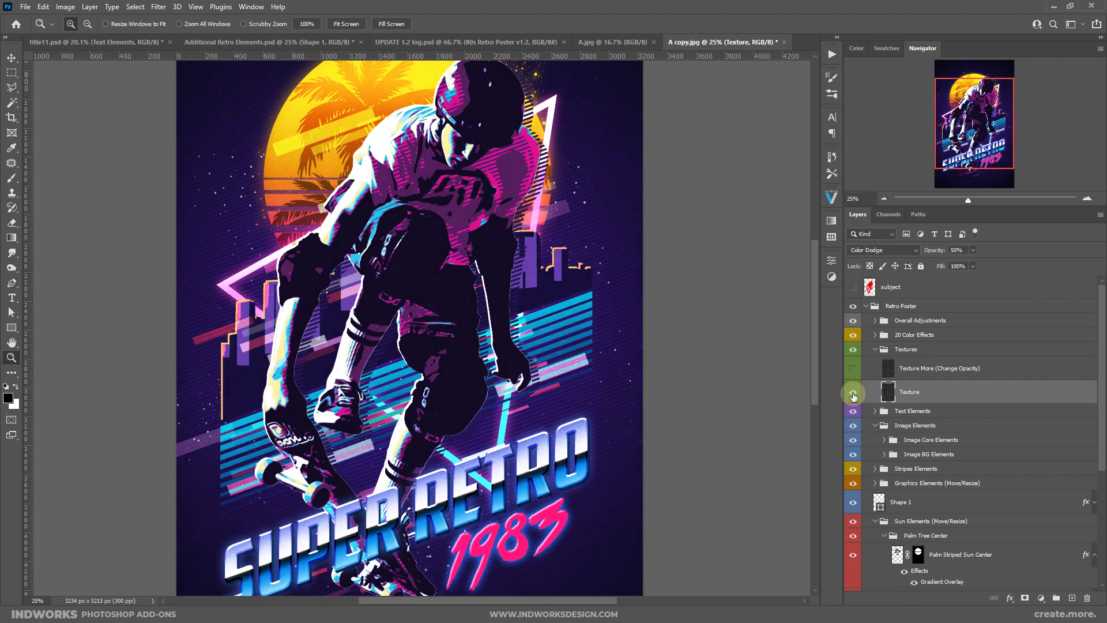
pyautogui.click(948, 368)
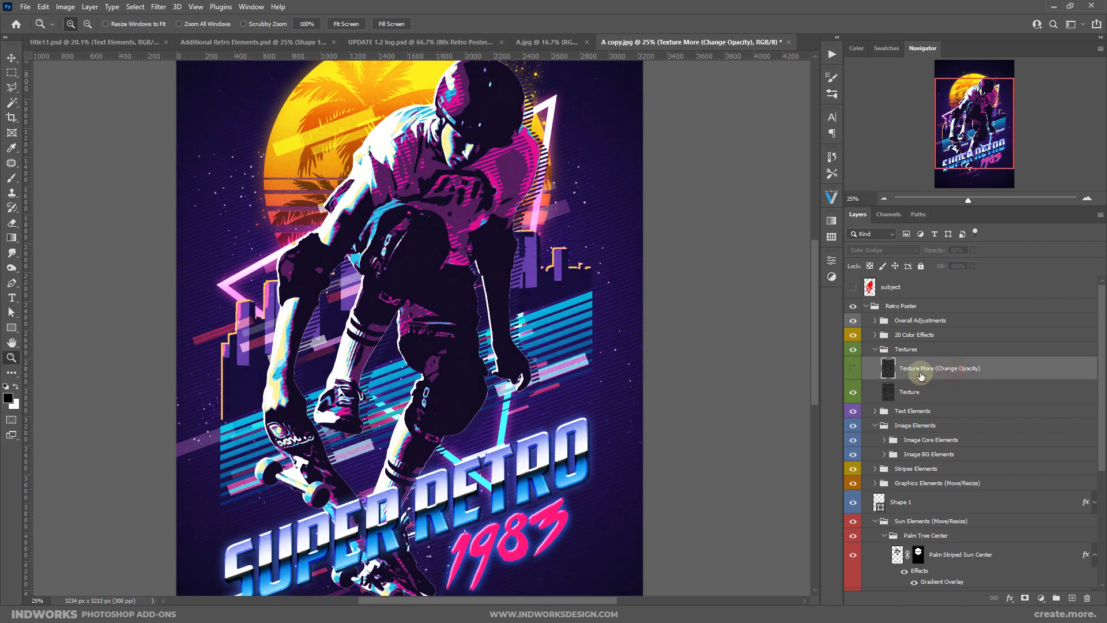
pyautogui.click(852, 371)
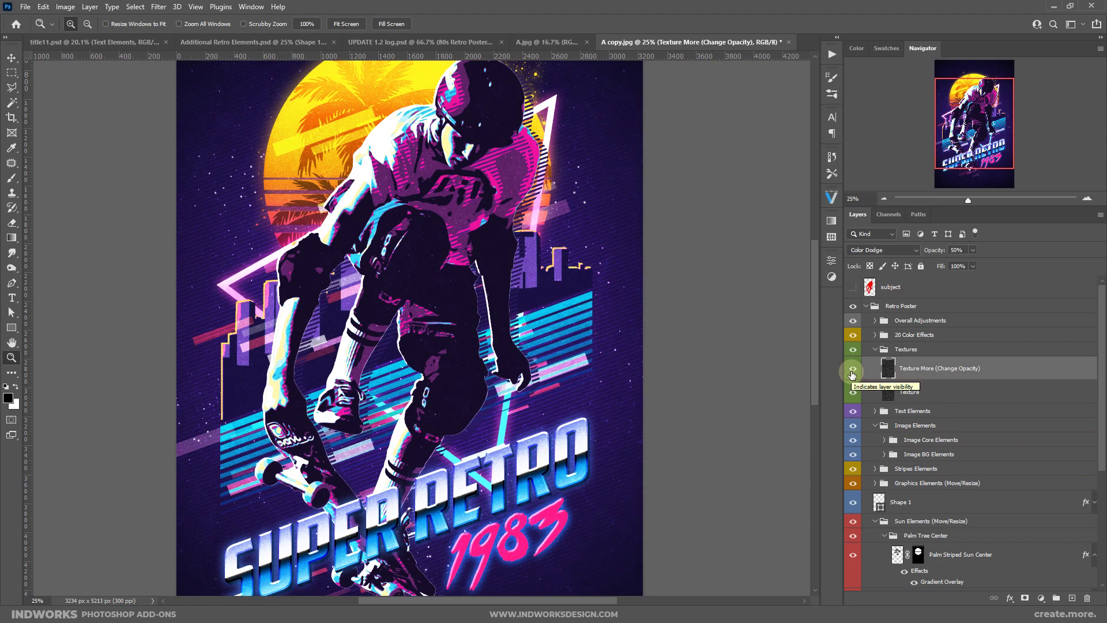
# Step: Expand 20 Color Effects and preview Color Effects 01, 07, 04 and 02
pyautogui.click(875, 334)
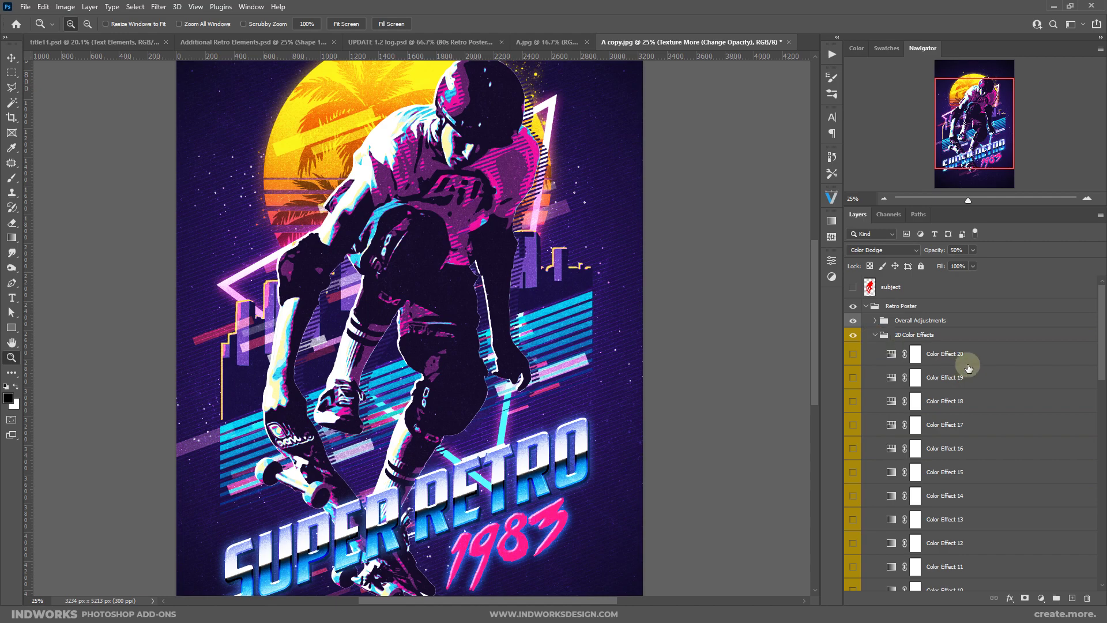
pyautogui.scroll(-3, 908, 357)
pyautogui.click(347, 24)
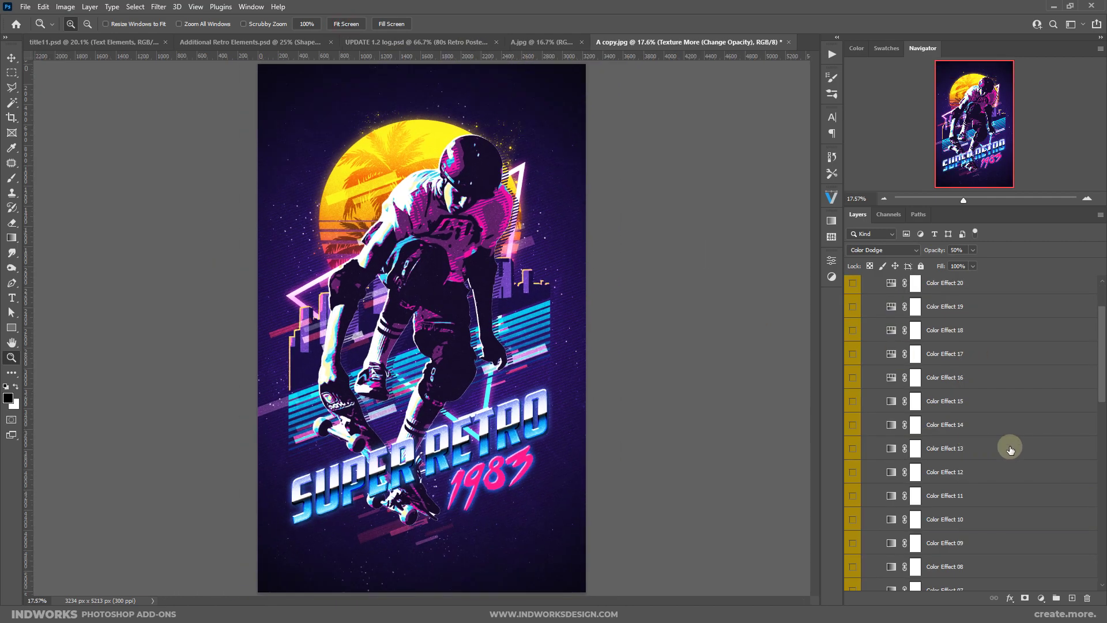
pyautogui.scroll(-4, 1010, 447)
pyautogui.click(853, 543)
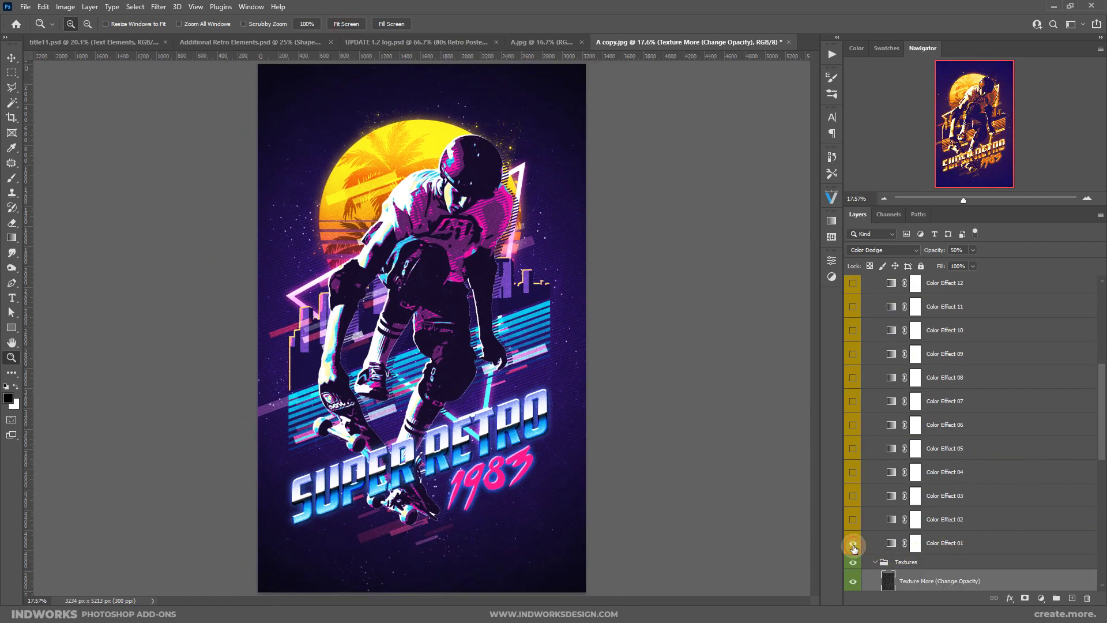
pyautogui.click(852, 401)
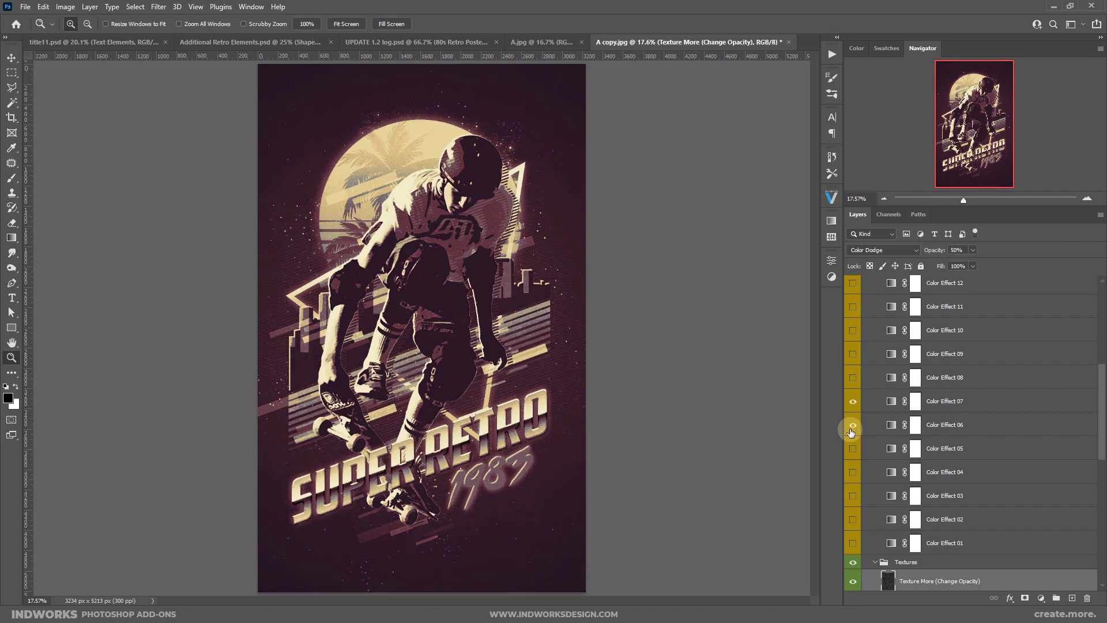
pyautogui.click(852, 473)
pyautogui.click(852, 519)
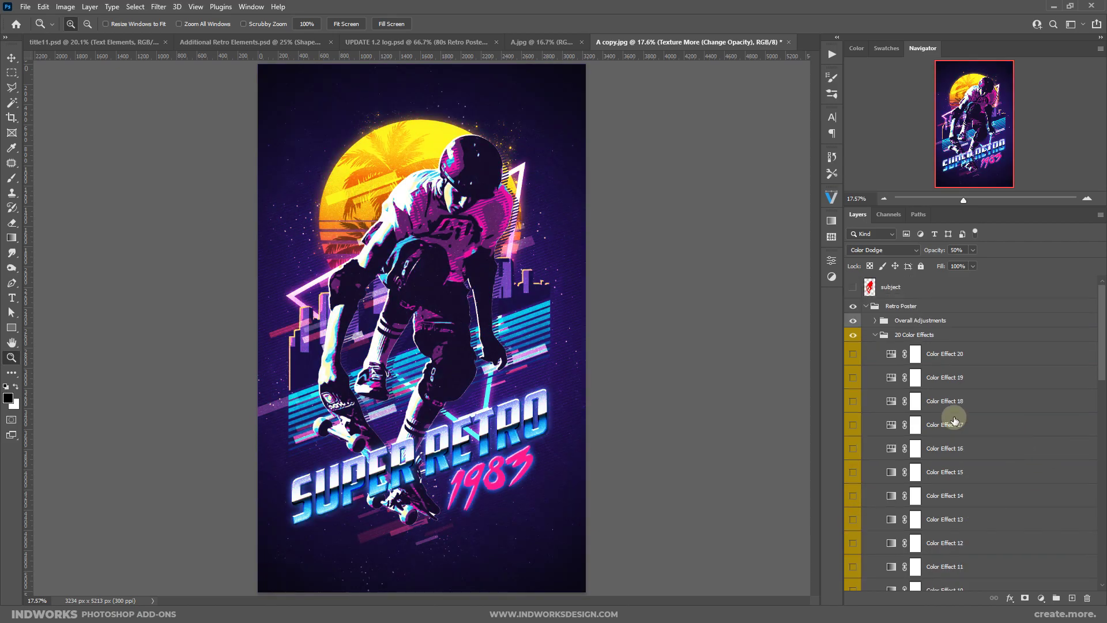
# Step: In the Overall Adjustments group, lower the Levels white input to 226 to brighten the poster
pyautogui.click(946, 320)
pyautogui.click(876, 321)
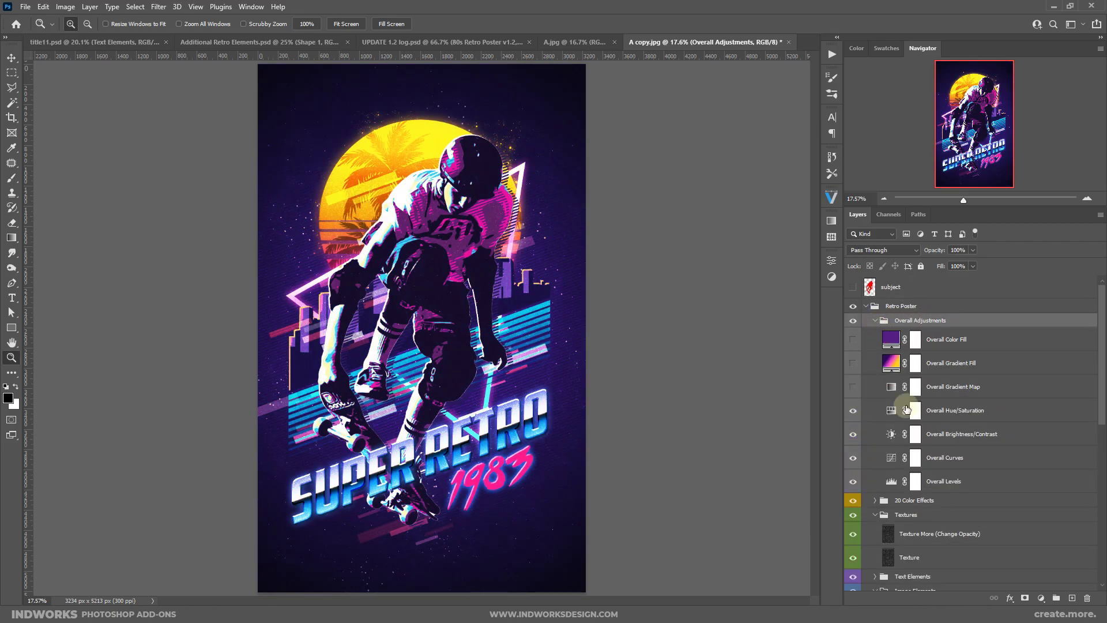
pyautogui.doubleClick(890, 482)
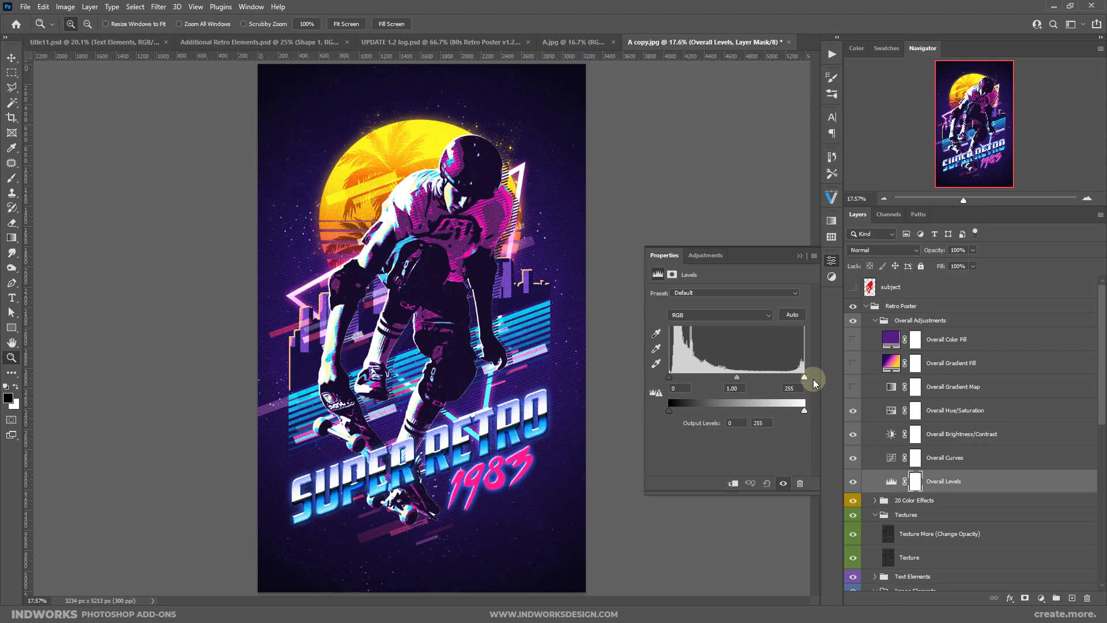
pyautogui.moveTo(804, 378)
pyautogui.mouseDown()
pyautogui.moveTo(789, 378)
pyautogui.moveTo(809, 378)
pyautogui.mouseUp()
# Step: Shift the Overall Hue/Saturation hue from +14 to +2, then switch that adjustment off
pyautogui.click(891, 410)
pyautogui.moveTo(740, 343); pyautogui.dragTo(729, 341)
pyautogui.moveTo(853, 411); pyautogui.dragTo(853, 391)
# Step: Turn on the Overall Gradient Map and trial an orange blue stop, then discard the edit
pyautogui.click(854, 392)
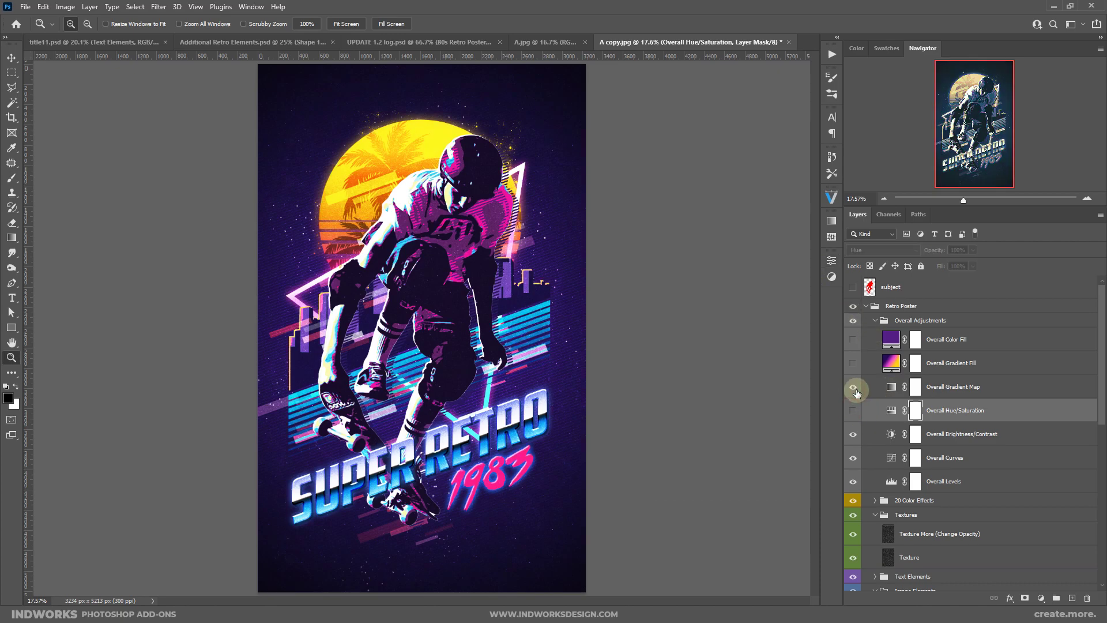
pyautogui.doubleClick(891, 387)
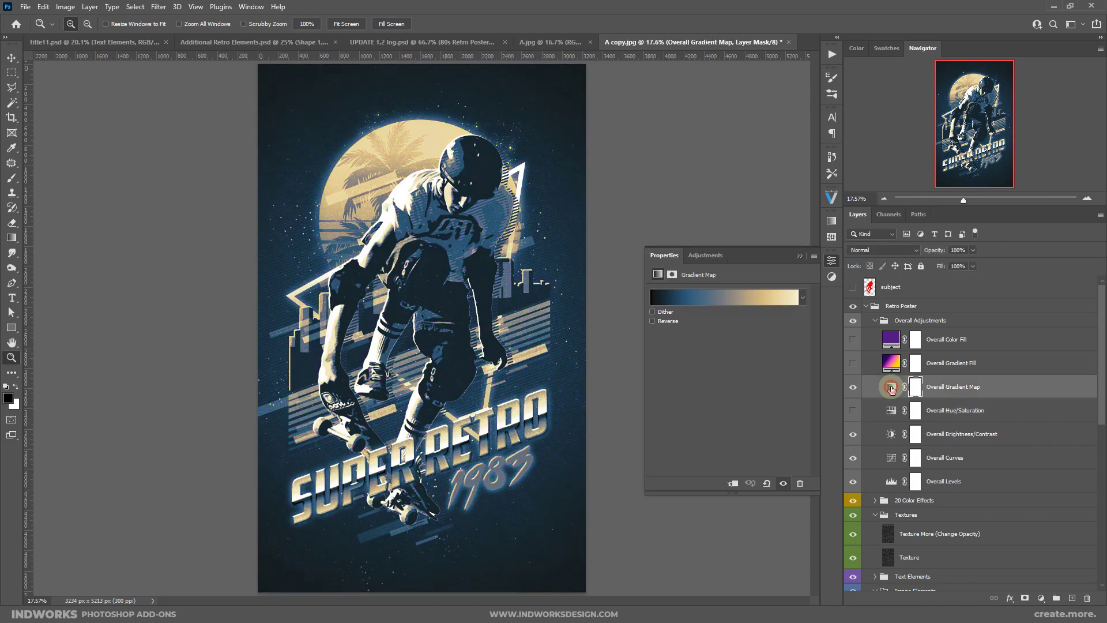
pyautogui.click(714, 302)
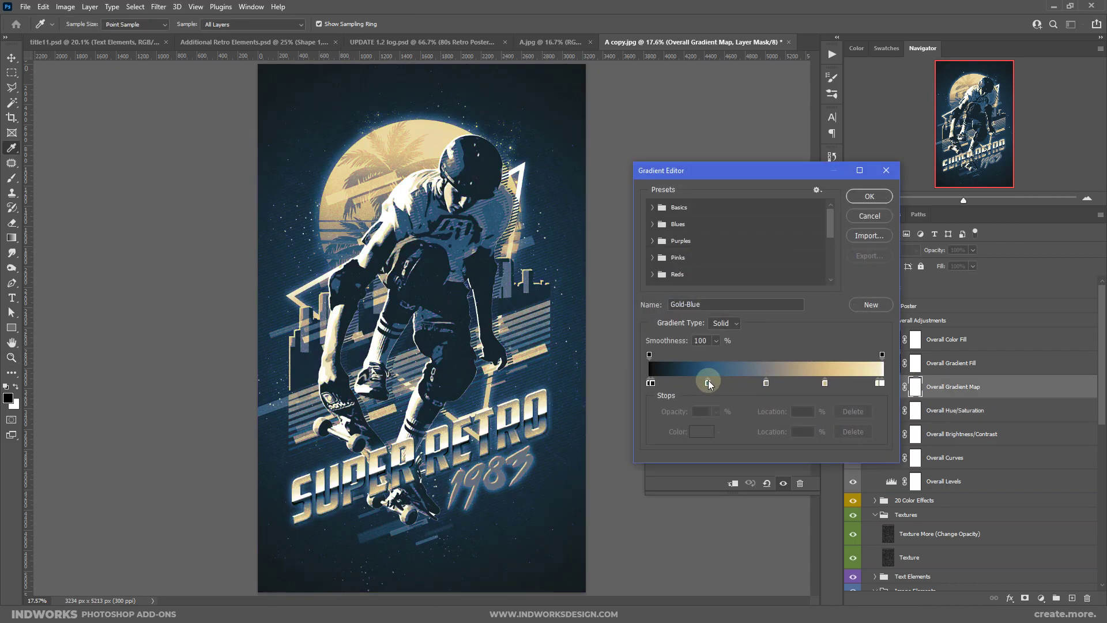
pyautogui.doubleClick(707, 383)
pyautogui.moveTo(953, 469); pyautogui.dragTo(955, 542)
pyautogui.click(1093, 378)
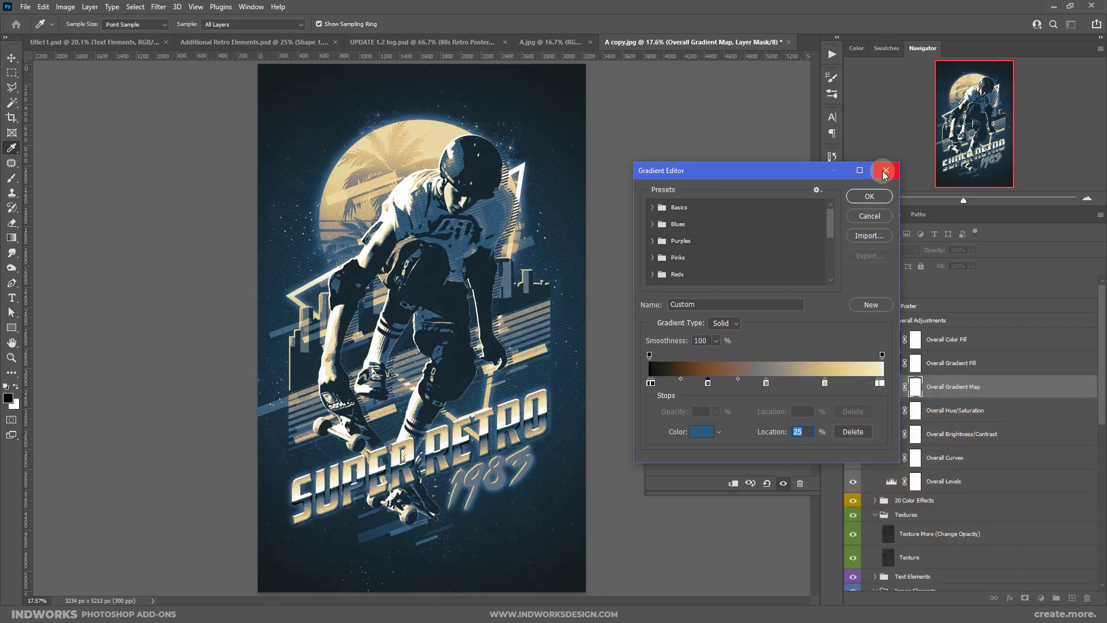
pyautogui.click(886, 170)
# Step: Preview the Overall Gradient Fill, then hide both Gradient Map and Gradient Fill
pyautogui.click(853, 362)
pyautogui.click(854, 388)
pyautogui.click(853, 390)
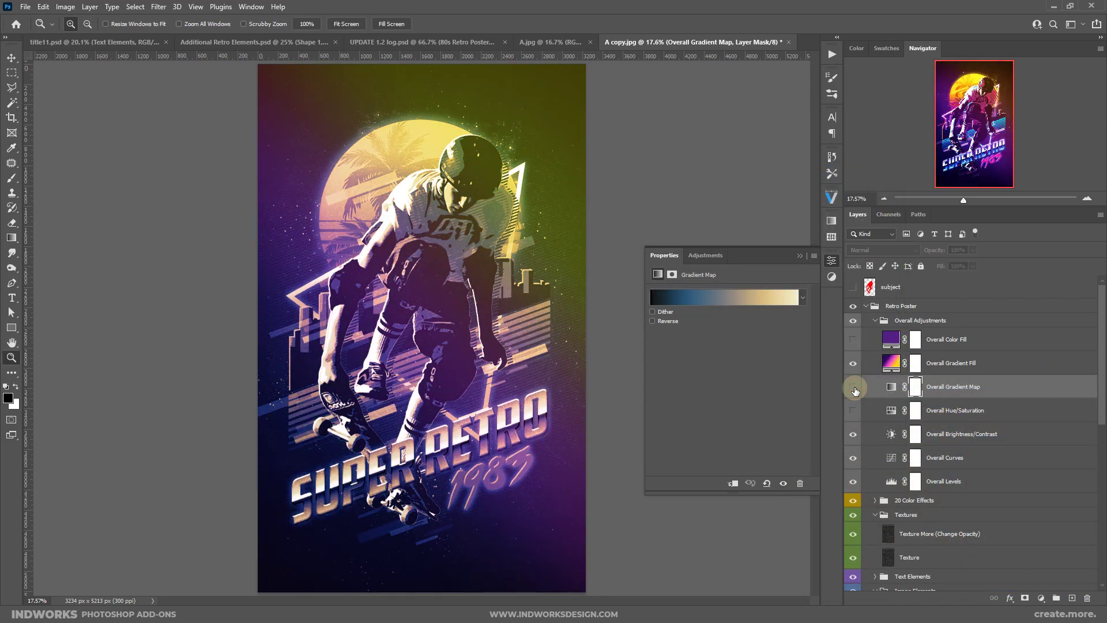
pyautogui.click(854, 367)
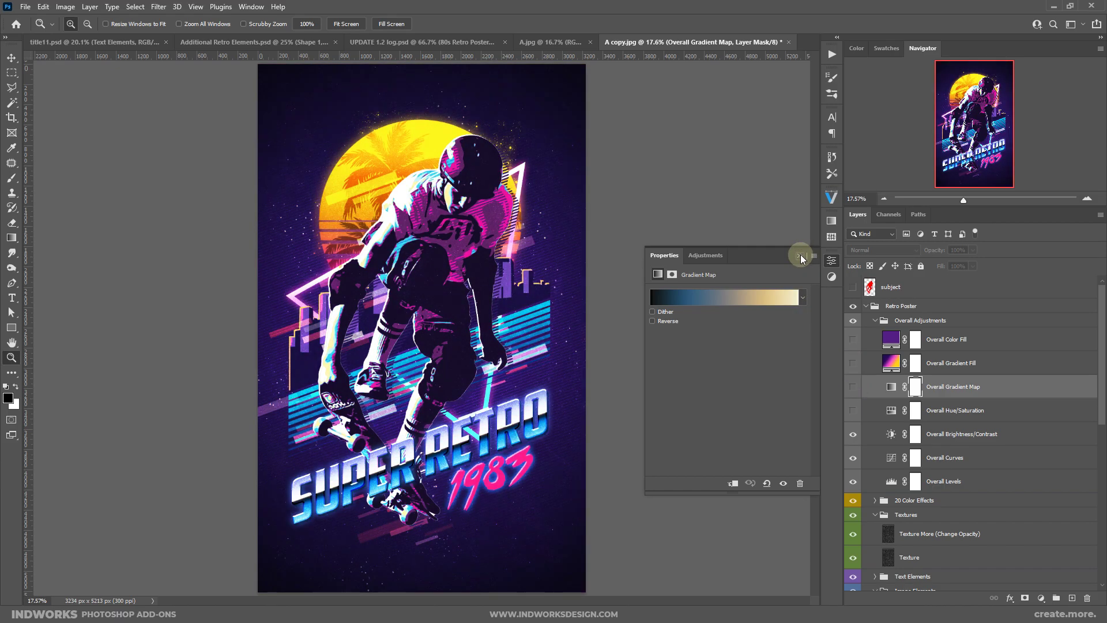
pyautogui.click(800, 255)
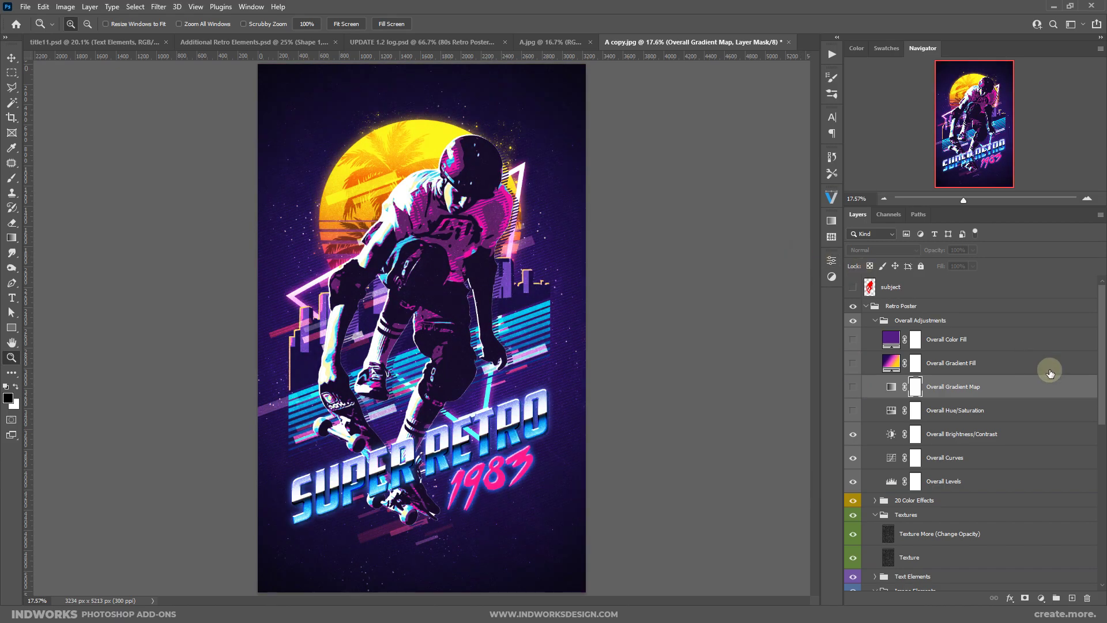